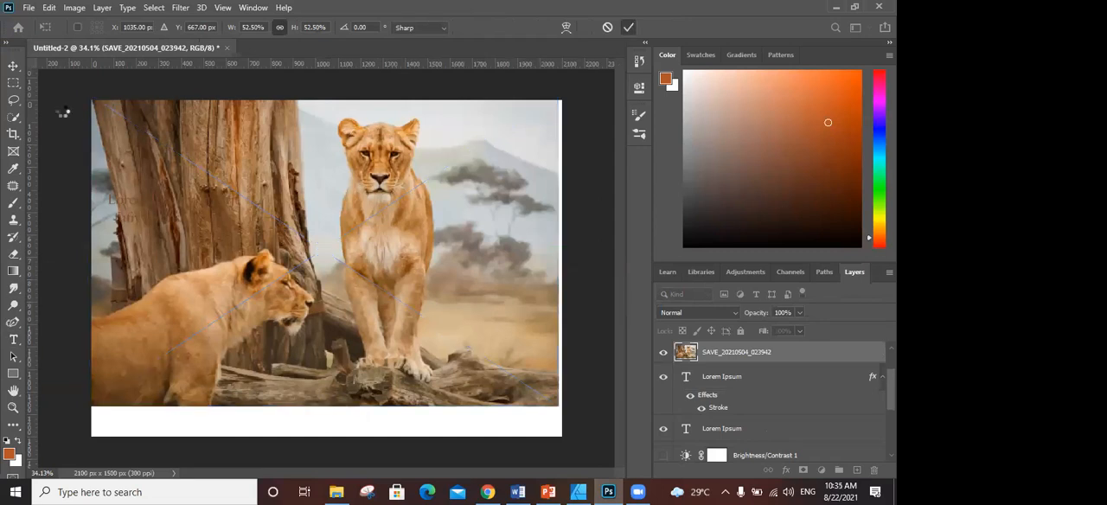
- Try to select the standing lioness with the Quick Selection tool at a brush size of 150
{"action": "left_click", "coordinate": [13, 119]}
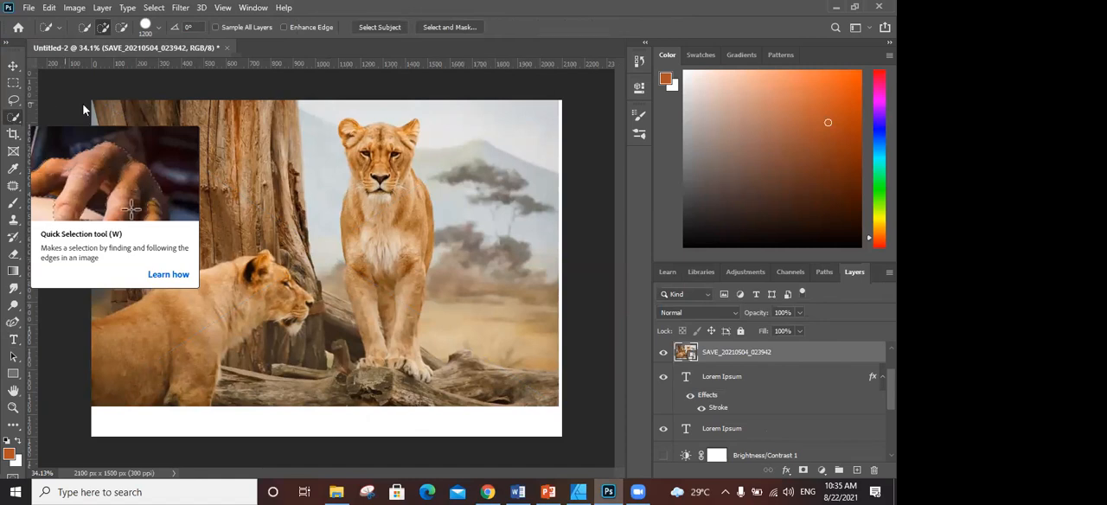
{"action": "key", "text": "bracketleft"}
{"action": "key", "text": "bracketleft"}
{"action": "key", "text": "bracketleft"}
{"action": "key", "text": "bracketleft"}
{"action": "key", "text": "bracketleft"}
{"action": "key", "text": "bracketleft"}
{"action": "key", "text": "bracketleft"}
{"action": "key", "text": "bracketleft"}
{"action": "key", "text": "bracketleft"}
{"action": "key", "text": "bracketleft"}
{"action": "key", "text": "bracketleft"}
{"action": "key", "text": "bracketleft"}
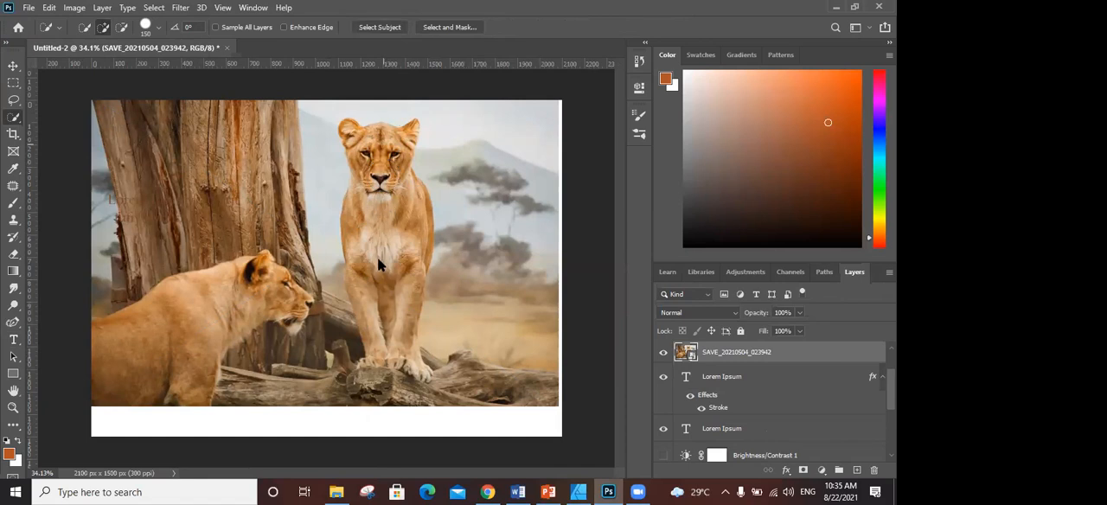
{"action": "left_click", "coordinate": [377, 259]}
{"action": "left_click", "coordinate": [437, 192]}
- Rasterize the lion photo layer and retry the Quick Selection on the standing lioness
{"action": "right_click", "coordinate": [711, 351]}
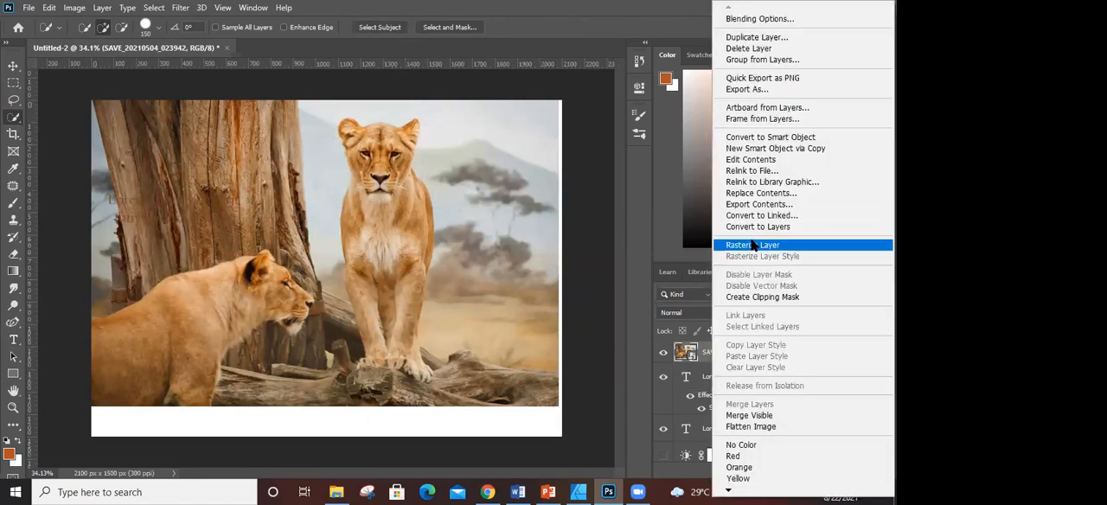
{"action": "left_click", "coordinate": [752, 245]}
{"action": "left_click", "coordinate": [383, 194]}
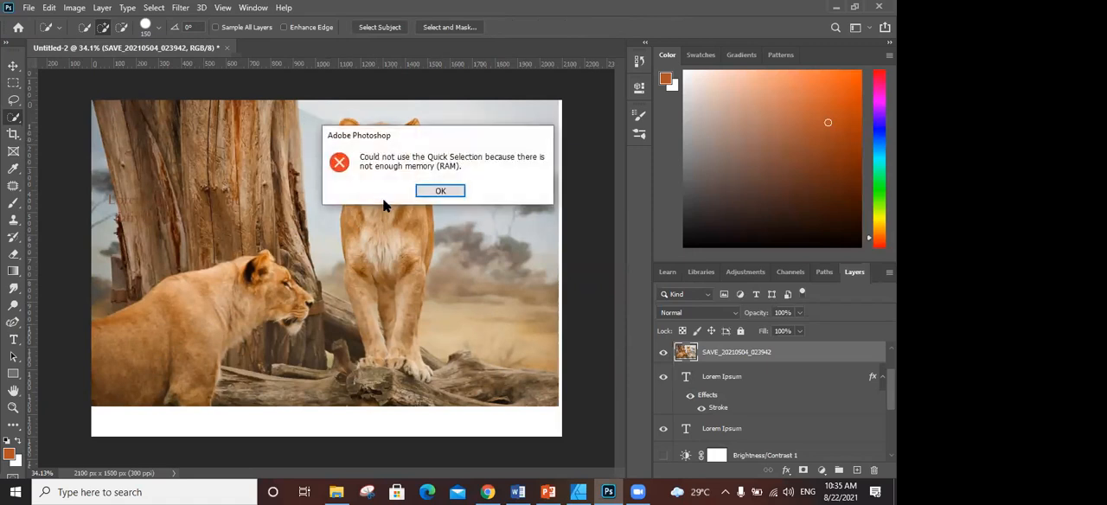
{"action": "left_click", "coordinate": [454, 190]}
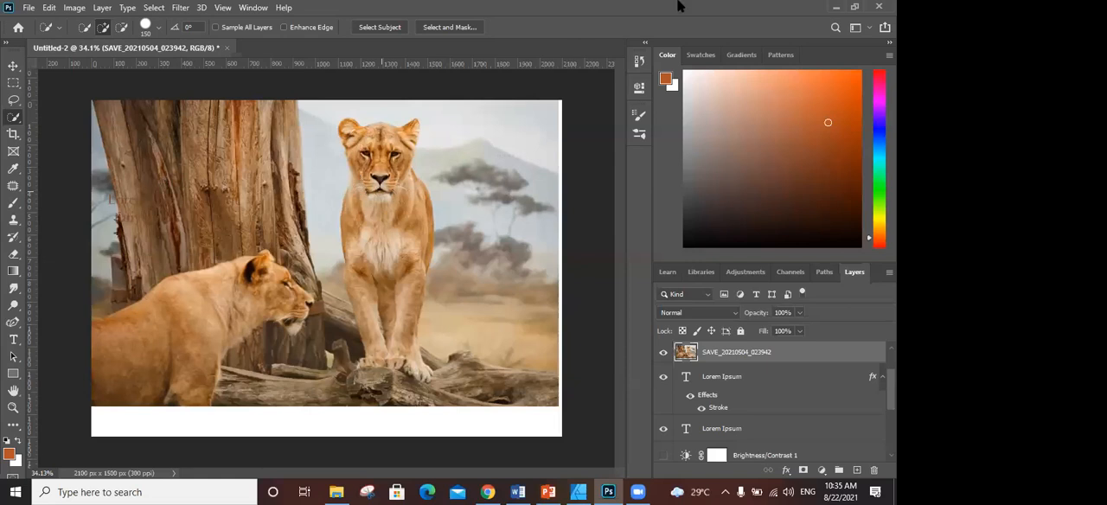
{"action": "left_click", "coordinate": [385, 202]}
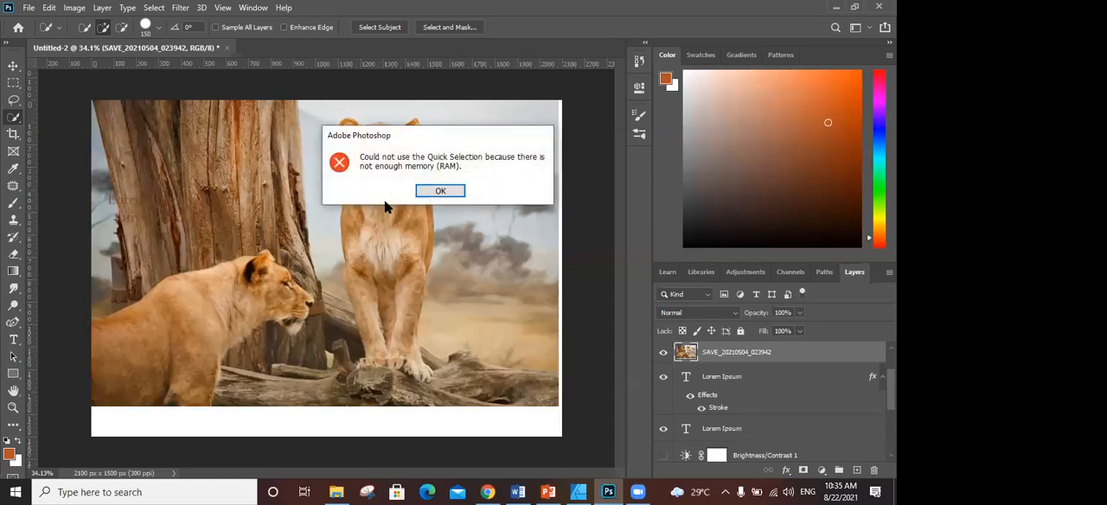
{"action": "left_click", "coordinate": [447, 191]}
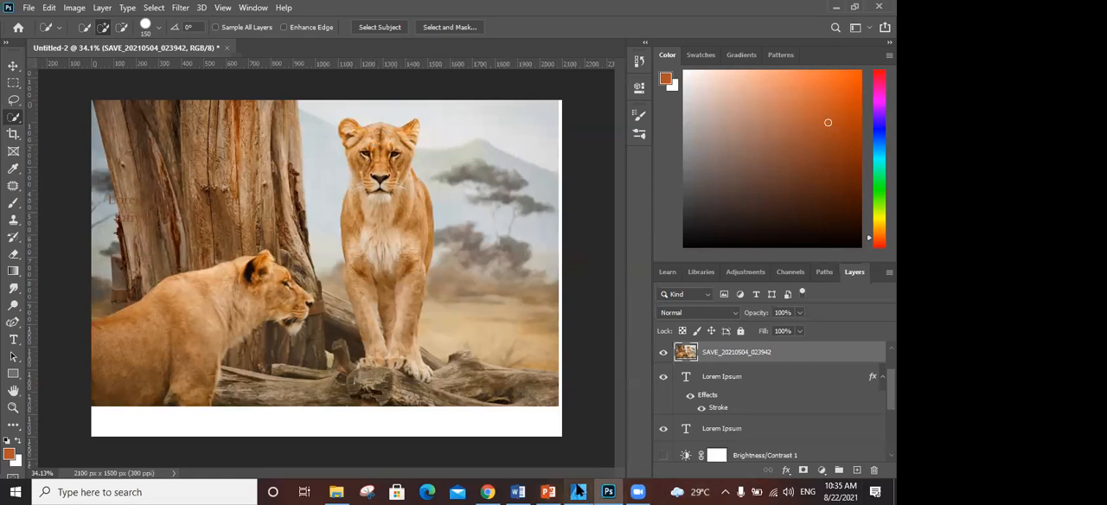
- Switch to Affinity Designer and close it without saving the drawing, and retry the Quick Selection on the lioness in Photoshop
{"action": "left_click", "coordinate": [578, 491]}
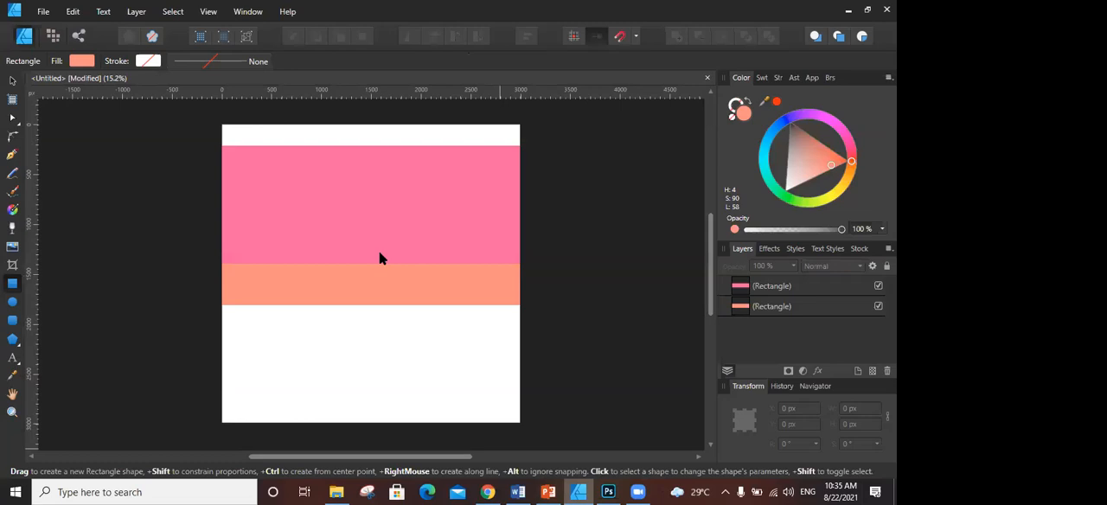
{"action": "key", "text": "ctrl+s"}
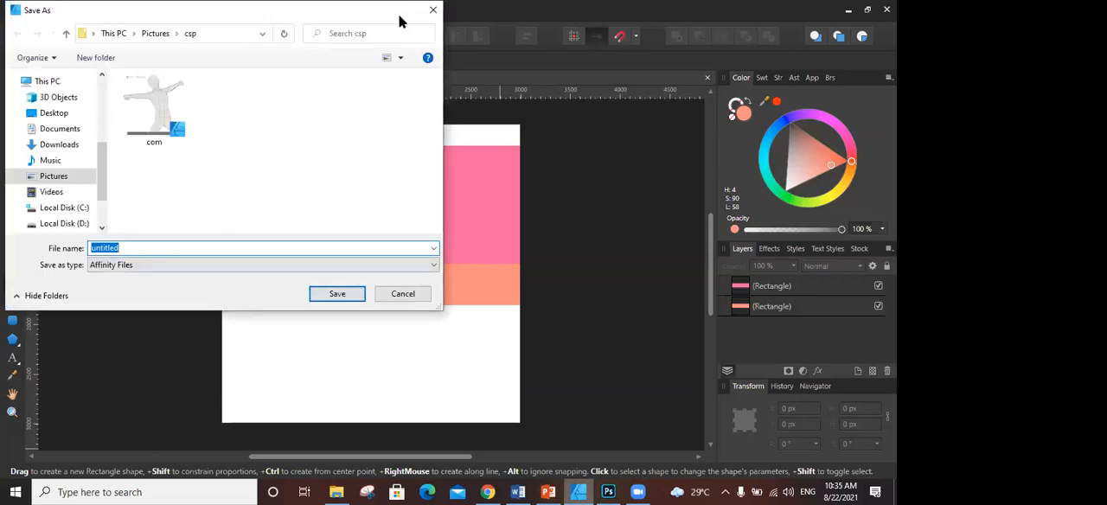
{"action": "left_click", "coordinate": [433, 9]}
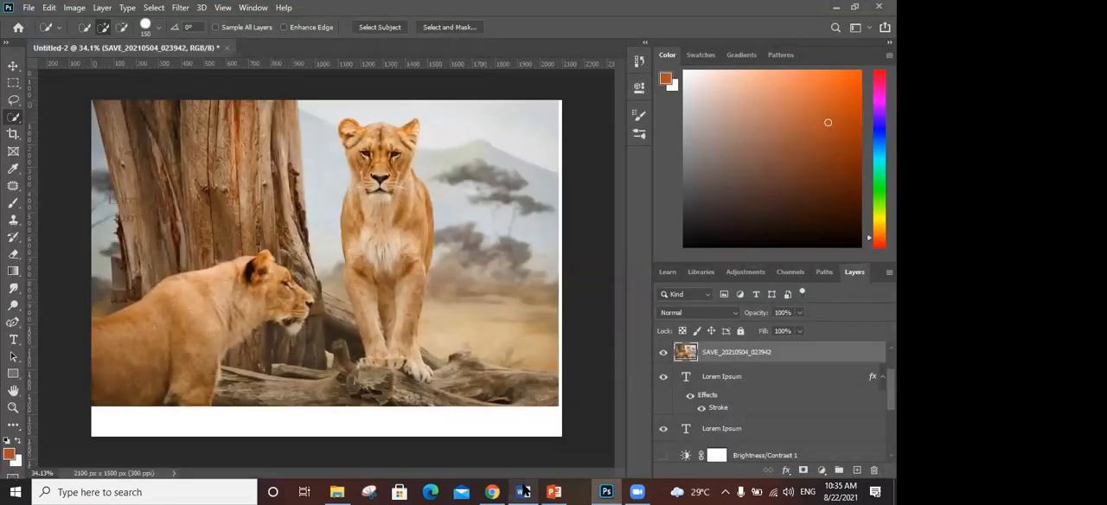
{"action": "left_click", "coordinate": [403, 200]}
{"action": "left_click", "coordinate": [435, 190]}
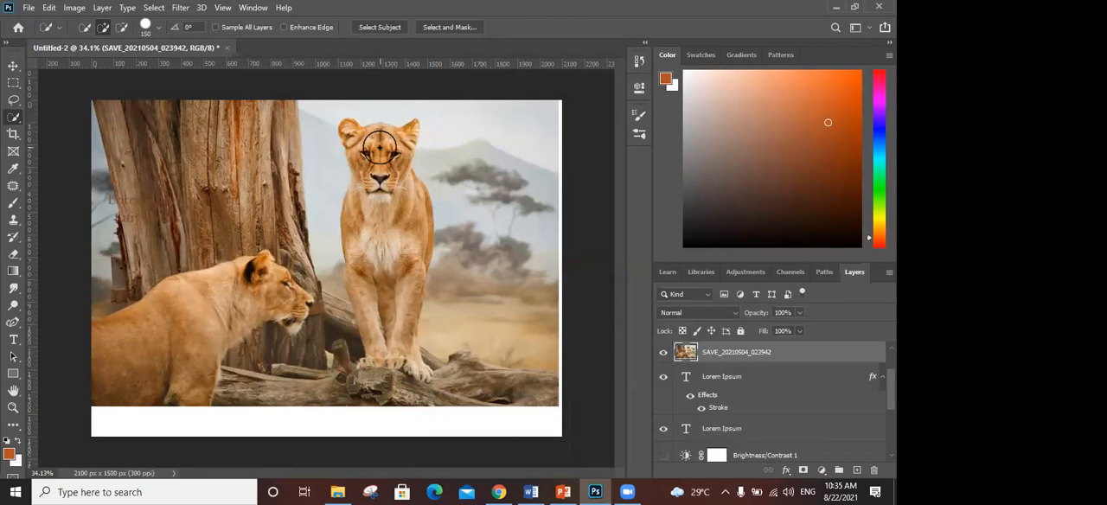
- Place the mountain image SAVE_20210504_023932 from the Documents folder into the Photoshop document and try a Quick Selection on it
{"action": "left_click", "coordinate": [337, 492]}
{"action": "left_click", "coordinate": [319, 363]}
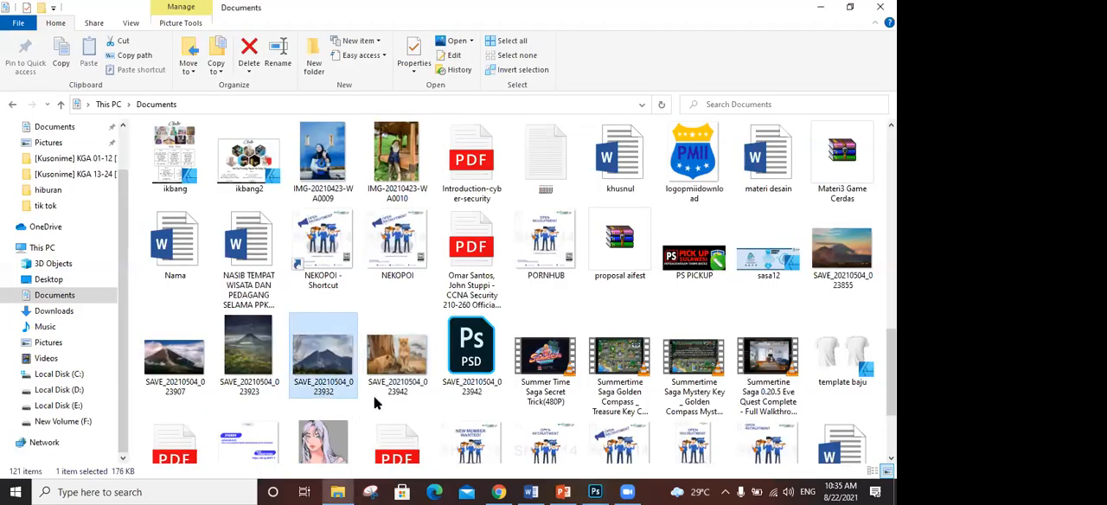
{"action": "left_click", "coordinate": [601, 492]}
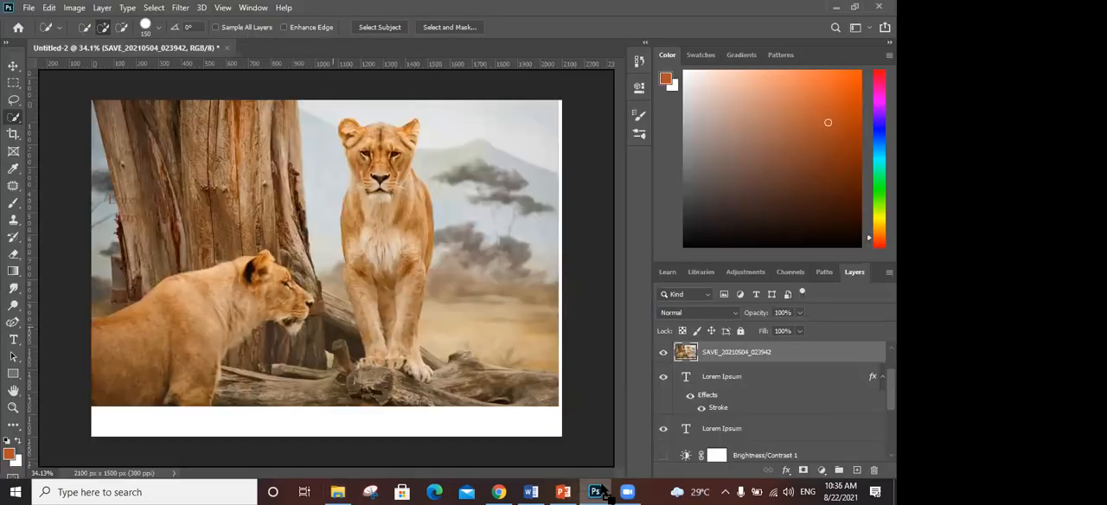
{"action": "left_click_drag", "start_coordinate": [602, 492], "coordinate": [313, 308]}
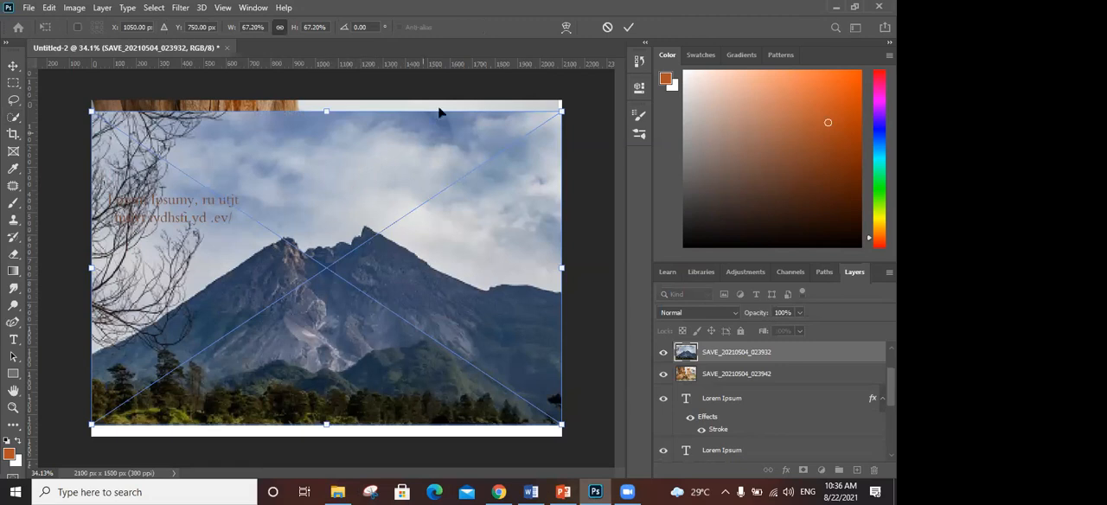
{"action": "left_click", "coordinate": [628, 27]}
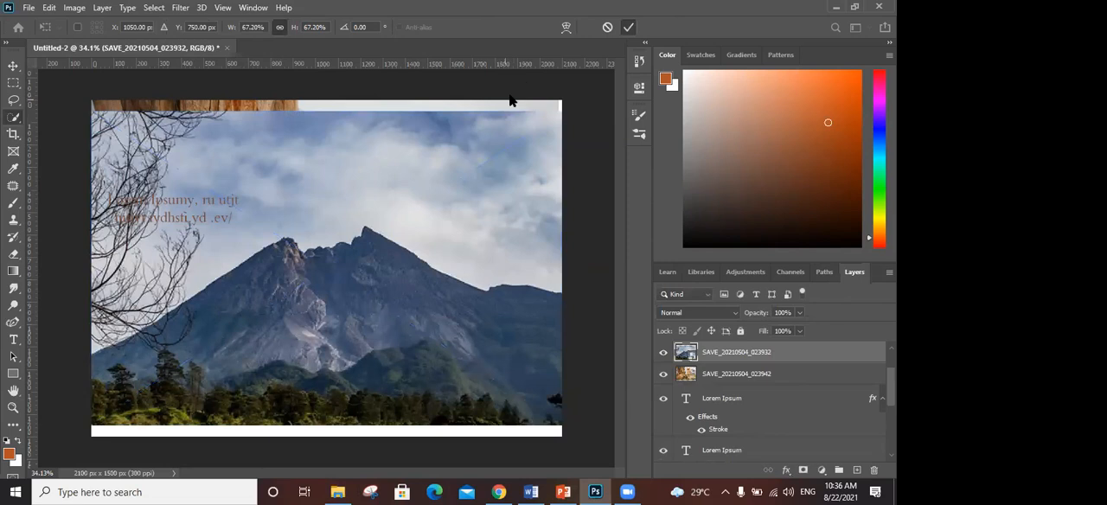
{"action": "left_click", "coordinate": [397, 201]}
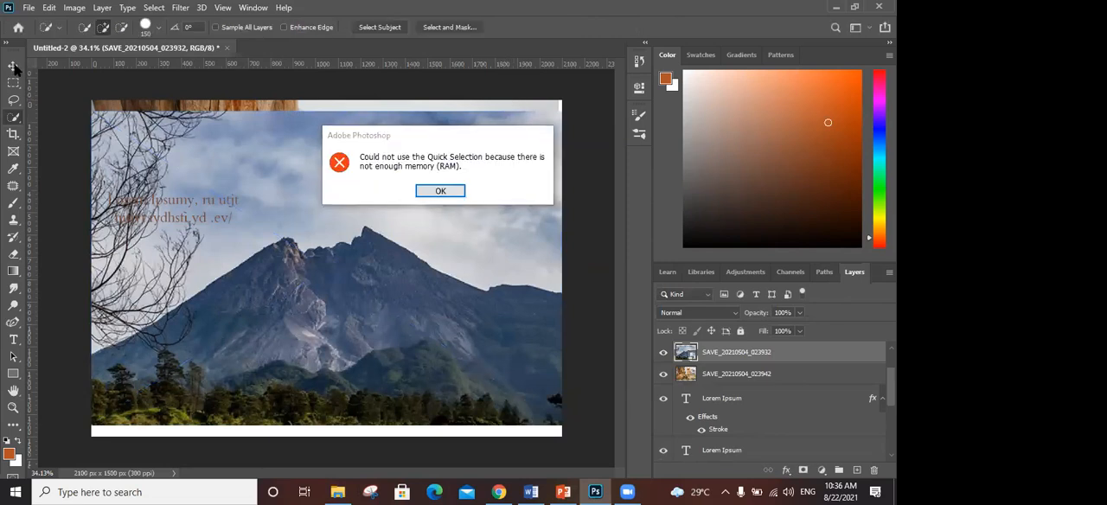
{"action": "left_click", "coordinate": [440, 190]}
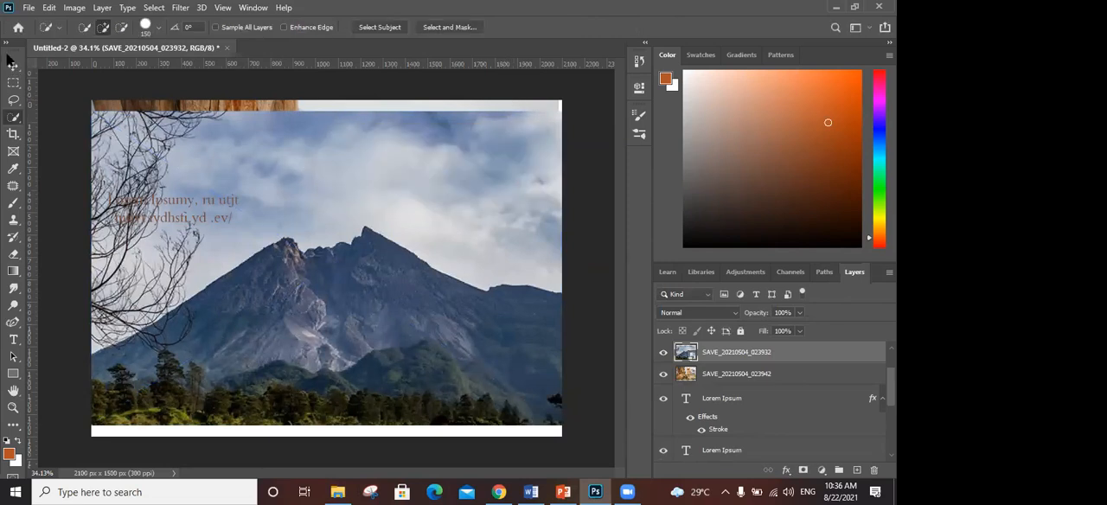
- Move the mountain photo around the canvas with the Move tool, ending against the canvas's bottom-right corner
{"action": "left_click", "coordinate": [13, 65]}
{"action": "left_click_drag", "start_coordinate": [131, 156], "coordinate": [53, 339]}
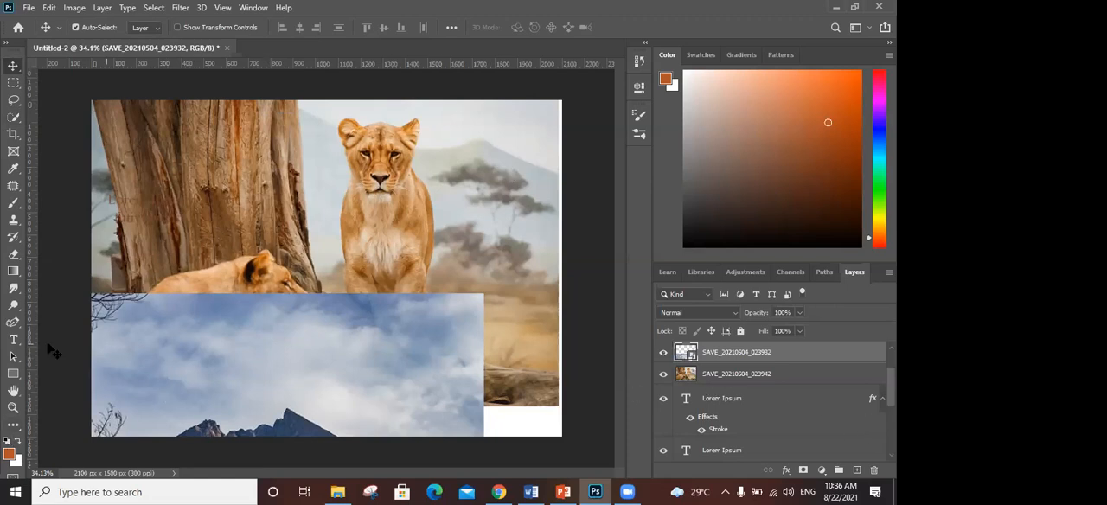
{"action": "right_click", "coordinate": [13, 374]}
{"action": "left_click", "coordinate": [128, 387]}
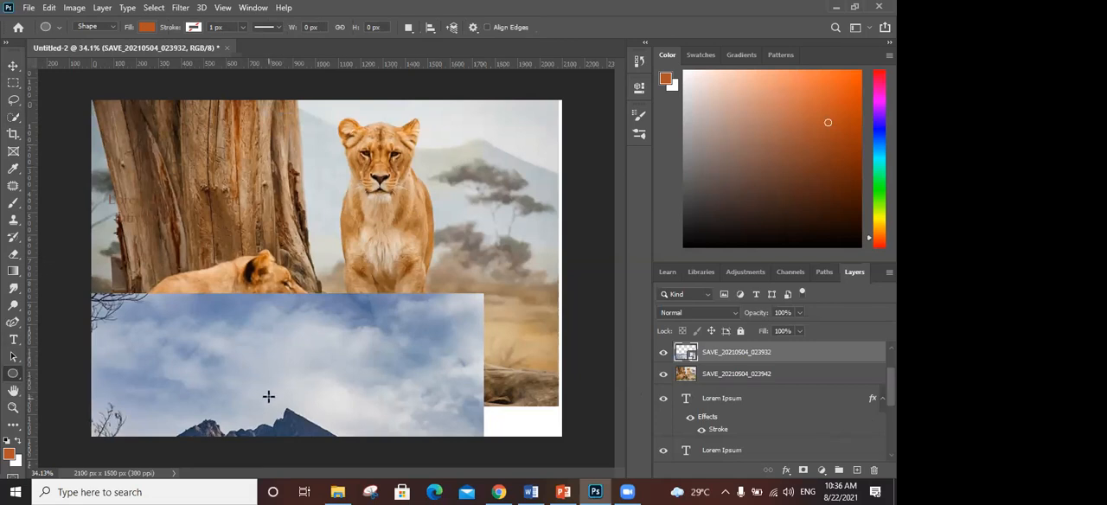
{"action": "left_click", "coordinate": [13, 65]}
{"action": "left_click_drag", "start_coordinate": [227, 341], "coordinate": [323, 151]}
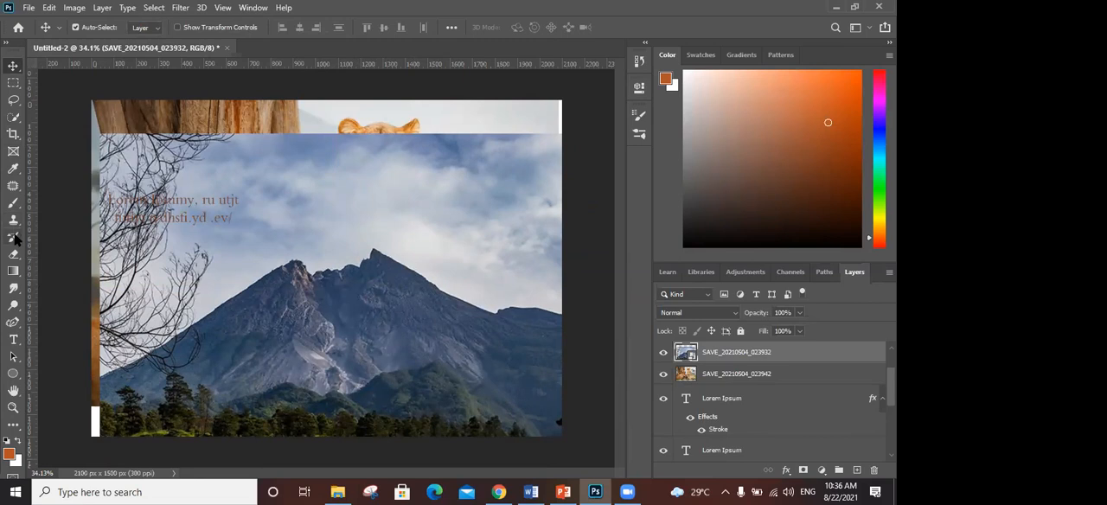
{"action": "left_click_drag", "start_coordinate": [291, 203], "coordinate": [269, 339]}
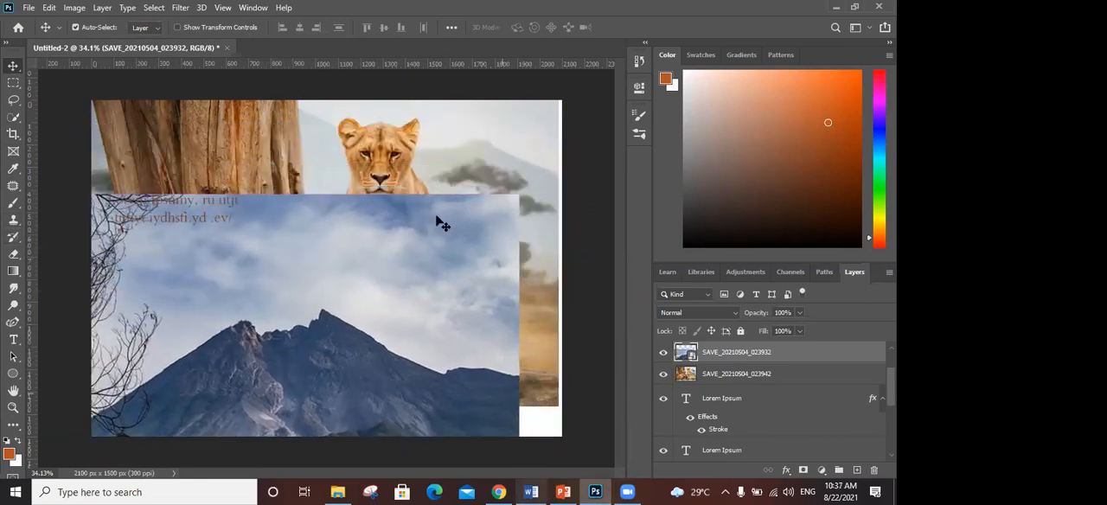
{"action": "left_click_drag", "start_coordinate": [413, 237], "coordinate": [456, 179]}
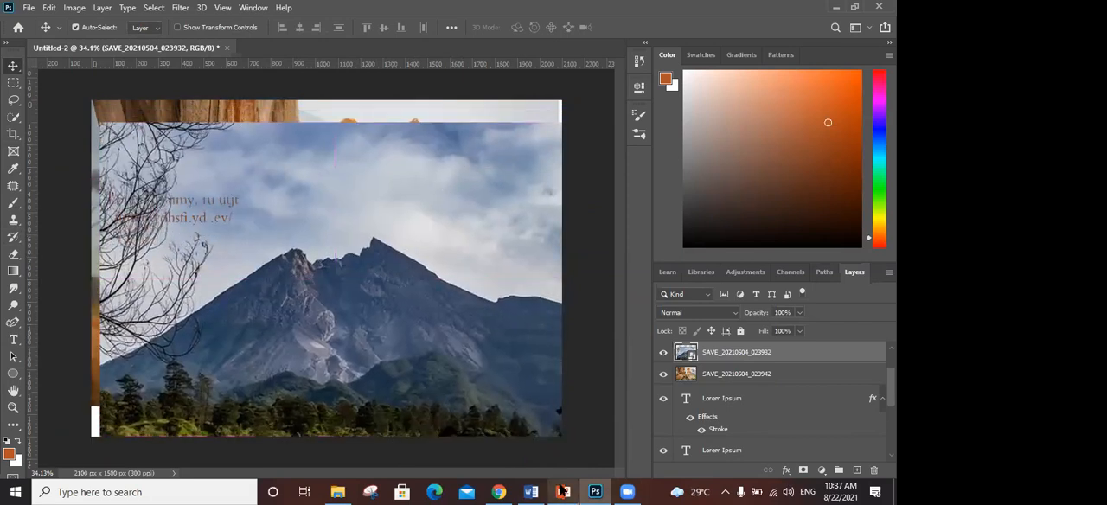
- Switch to Chrome, close the Trello and Wikipedia tabs, and quit the browser
{"action": "left_click", "coordinate": [499, 492]}
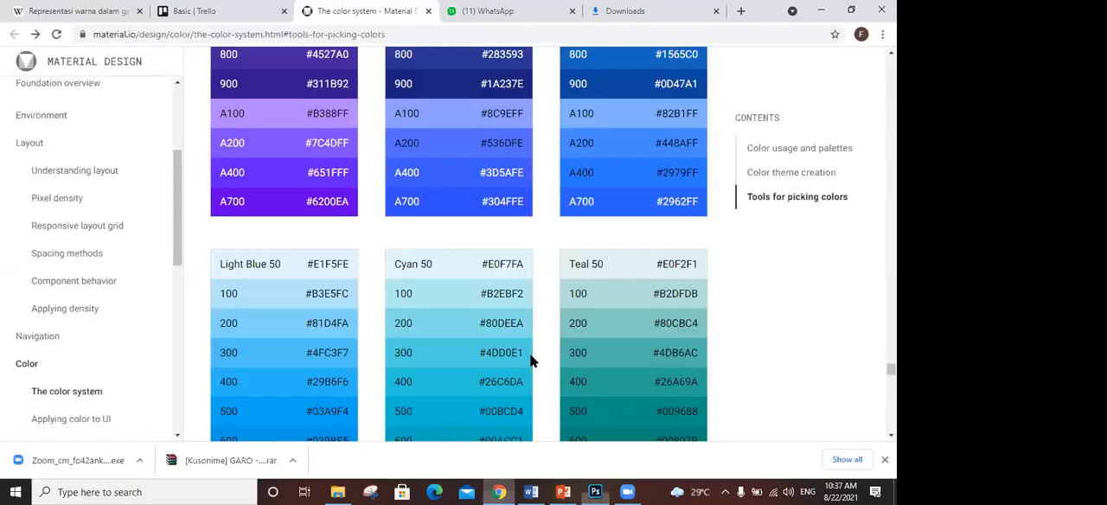
{"action": "left_click", "coordinate": [284, 10]}
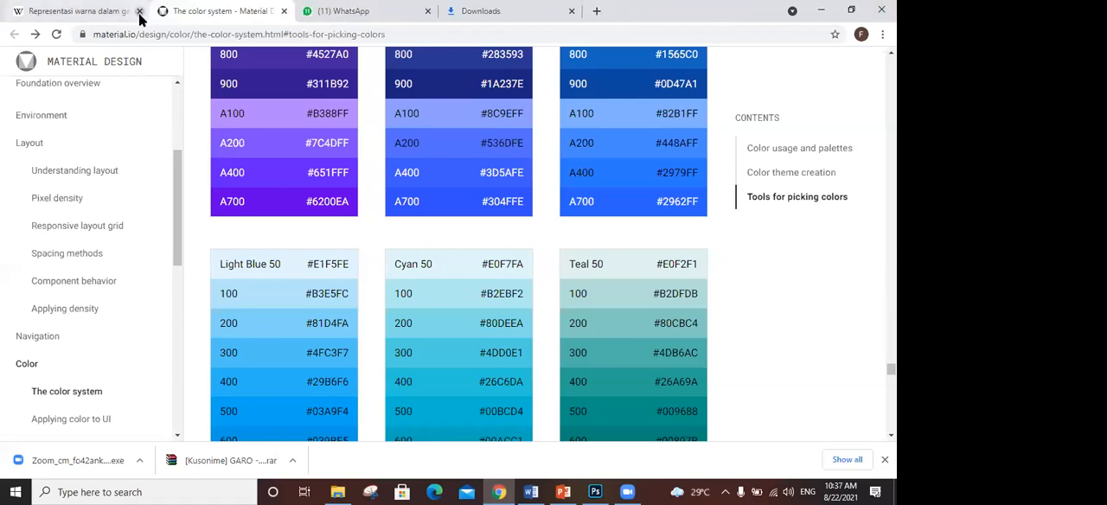
{"action": "left_click", "coordinate": [139, 11]}
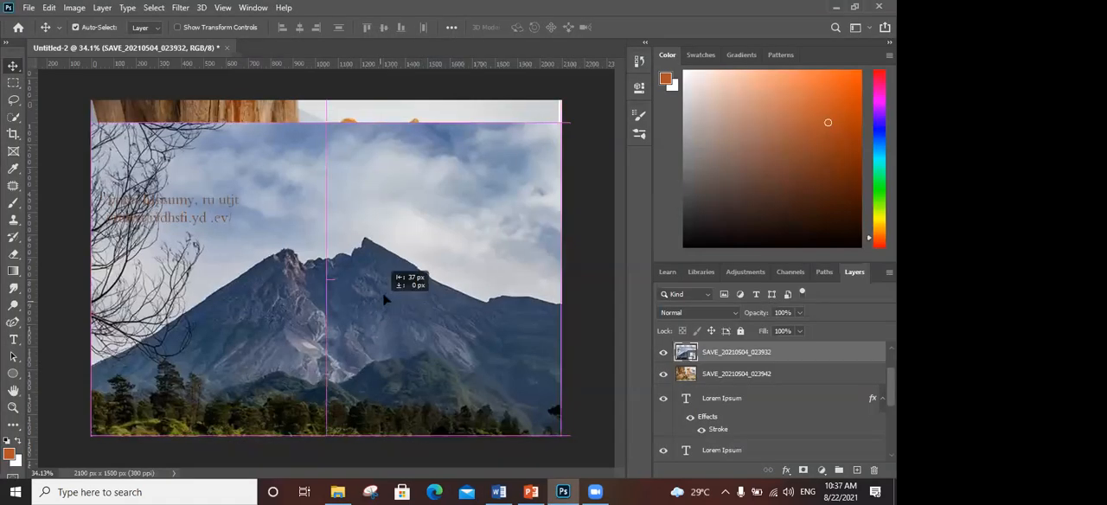
- Shift the mountain photo to the canvas's upper-left area and start a Curvature Pen path at the foot of the left slope
{"action": "left_click_drag", "start_coordinate": [388, 302], "coordinate": [315, 340]}
{"action": "left_click", "coordinate": [16, 322]}
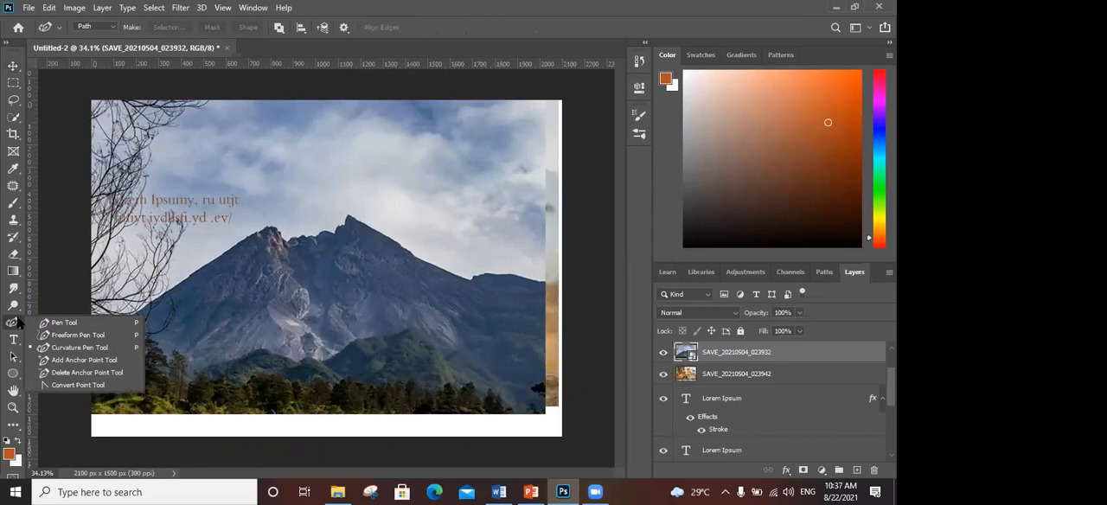
{"action": "left_click", "coordinate": [114, 24]}
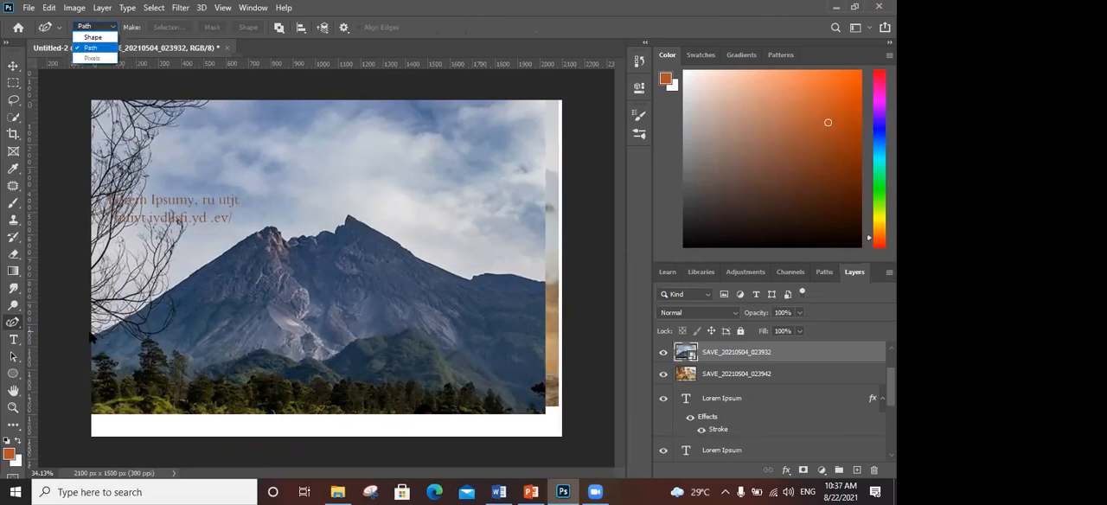
{"action": "left_click", "coordinate": [92, 341]}
{"action": "left_click", "coordinate": [90, 334]}
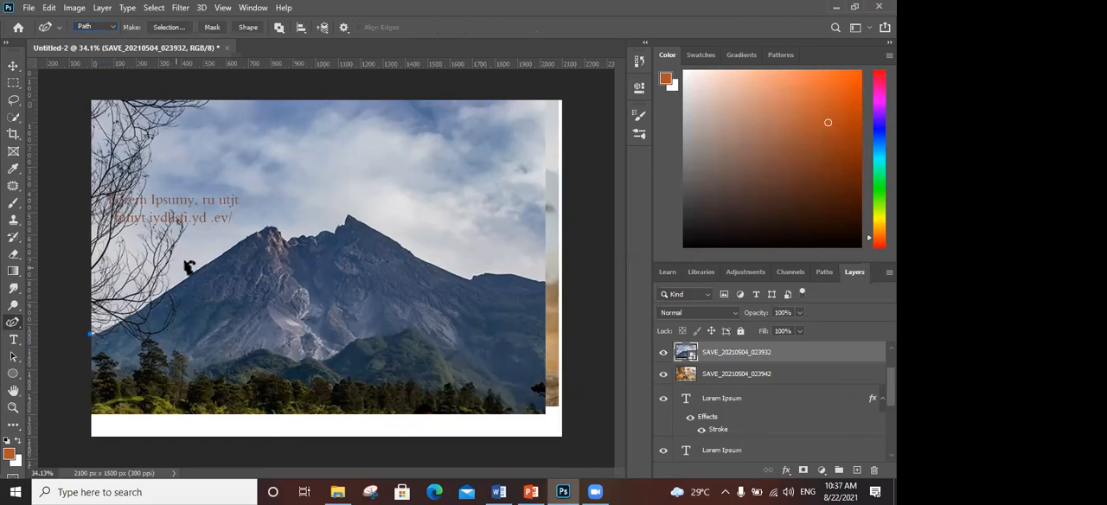
- Trace the mountain ridge with path points over both peaks and down the right slope to beyond the photo's right edge
{"action": "left_click", "coordinate": [262, 231]}
{"action": "left_click", "coordinate": [299, 237]}
{"action": "left_click", "coordinate": [327, 229]}
{"action": "left_click", "coordinate": [344, 222]}
{"action": "left_click", "coordinate": [352, 214]}
{"action": "left_click", "coordinate": [468, 277]}
{"action": "left_click", "coordinate": [590, 305]}
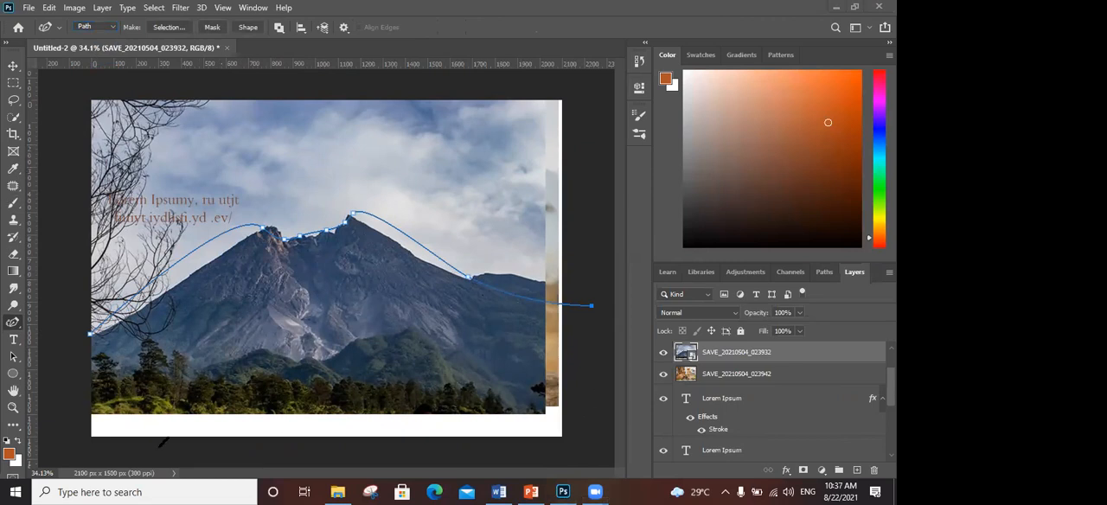
- Continue the path down outside the photo's right edge and around below the forest, closing it at its starting point
{"action": "left_click", "coordinate": [591, 340]}
{"action": "left_click", "coordinate": [582, 411]}
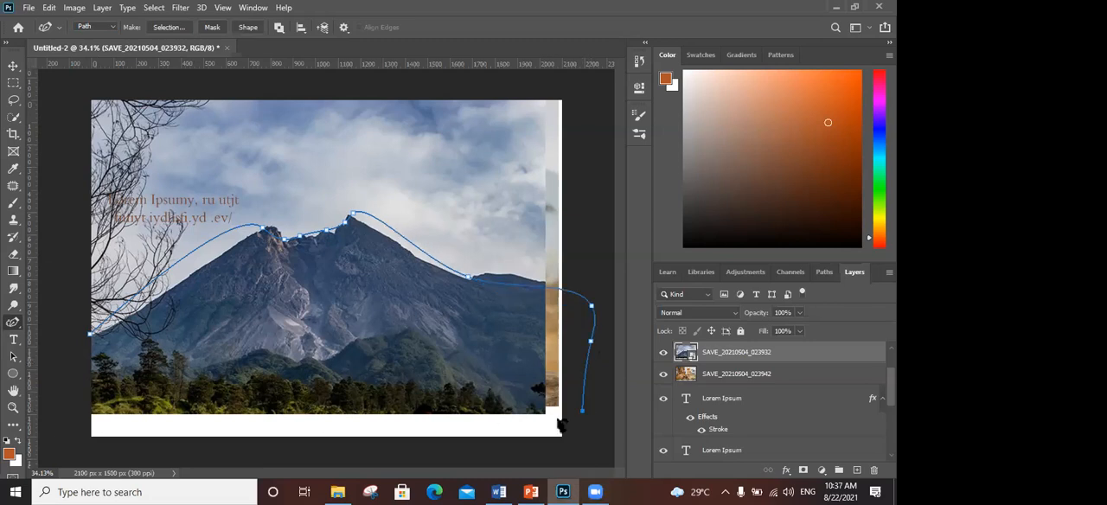
{"action": "left_click", "coordinate": [77, 421]}
{"action": "left_click", "coordinate": [90, 333]}
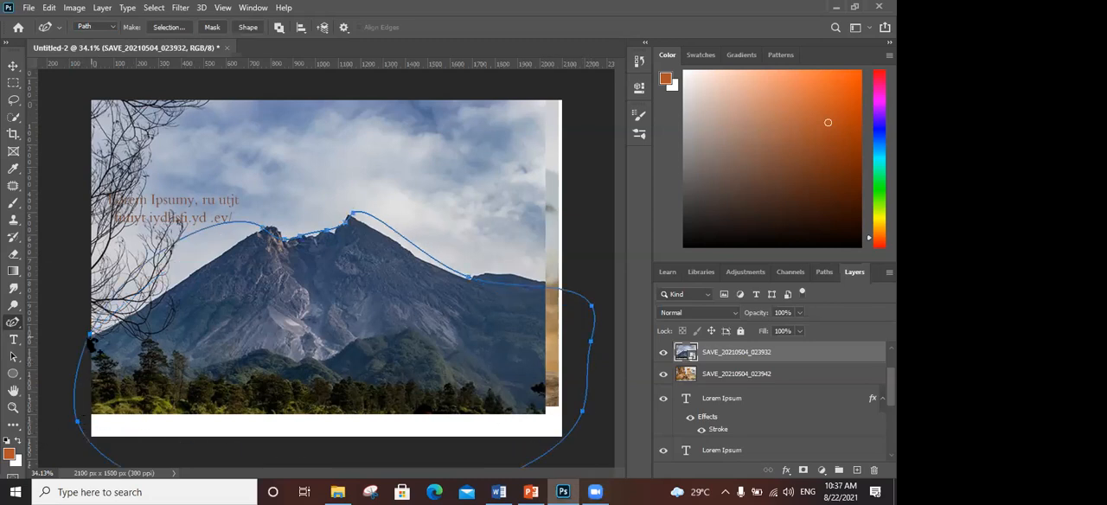
- Fit the path to the mountain's left slope by adding a midway anchor and making the left peak's anchor a corner point
{"action": "right_click", "coordinate": [13, 323]}
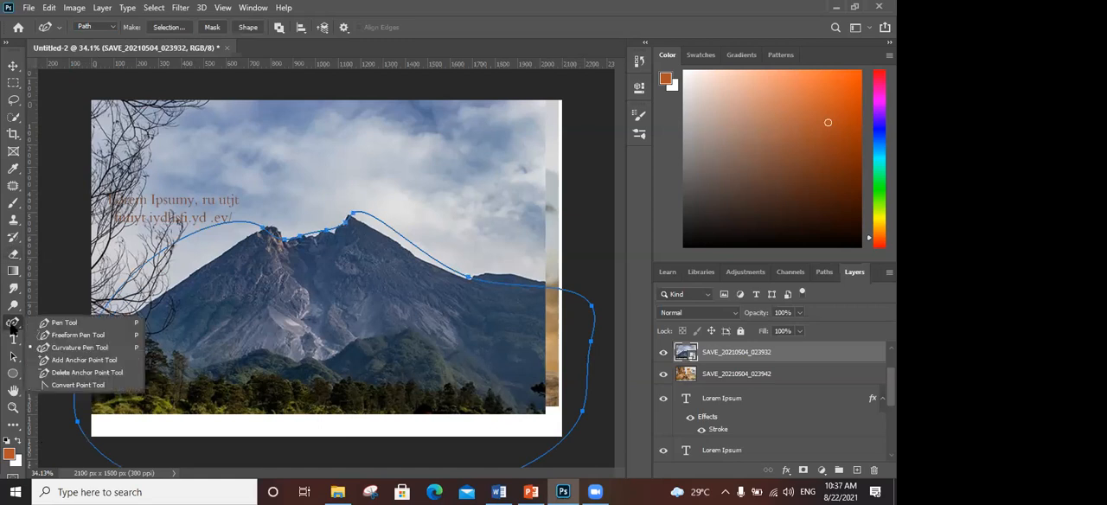
{"action": "left_click", "coordinate": [65, 349]}
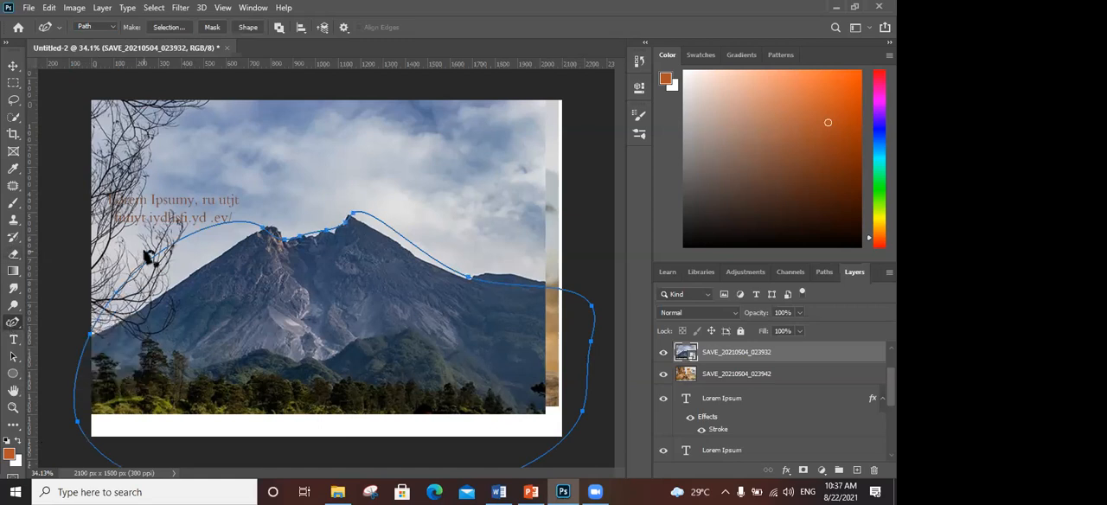
{"action": "left_click_drag", "start_coordinate": [158, 285], "coordinate": [165, 295]}
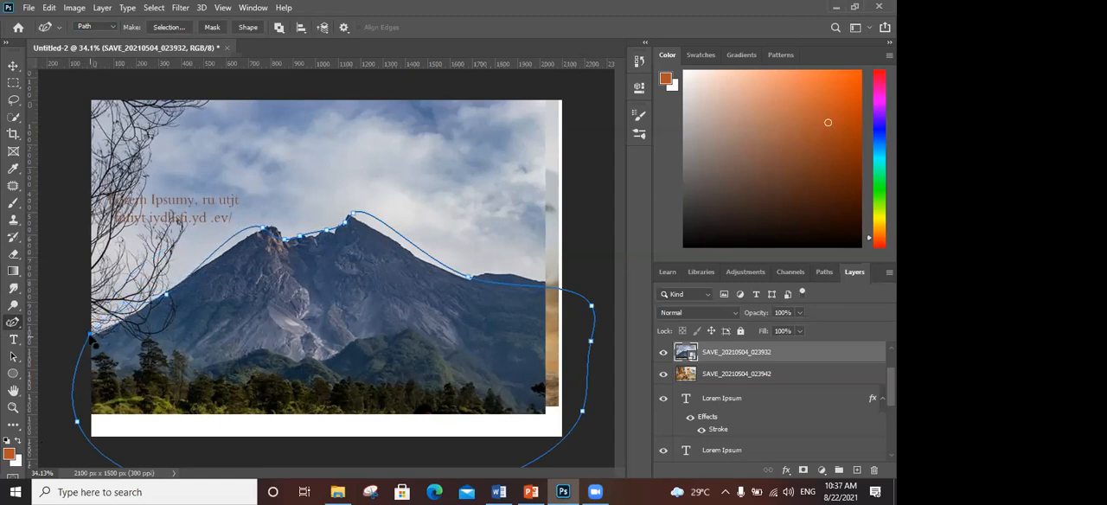
{"action": "double_click", "coordinate": [262, 229]}
{"action": "left_click_drag", "start_coordinate": [265, 227], "coordinate": [272, 227]}
{"action": "left_click_drag", "start_coordinate": [167, 294], "coordinate": [168, 289]}
{"action": "left_click", "coordinate": [227, 259]}
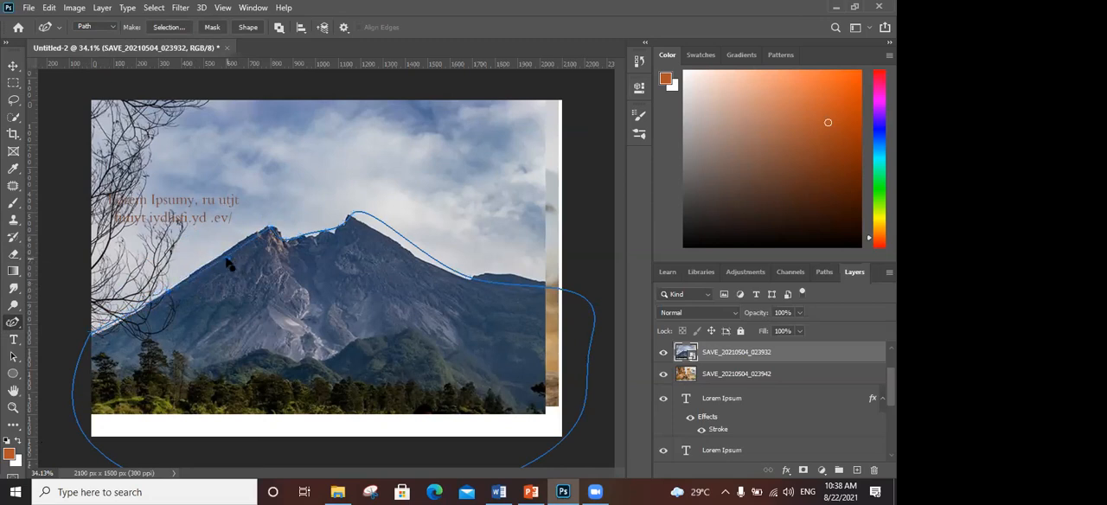
- Refine the path by adding an anchor on the mountain's left slope and making the right peak's anchor a corner point fitted to the summit
{"action": "left_click", "coordinate": [223, 257]}
{"action": "left_click_drag", "start_coordinate": [224, 257], "coordinate": [222, 254]}
{"action": "double_click", "coordinate": [353, 214]}
{"action": "left_click_drag", "start_coordinate": [355, 216], "coordinate": [347, 221]}
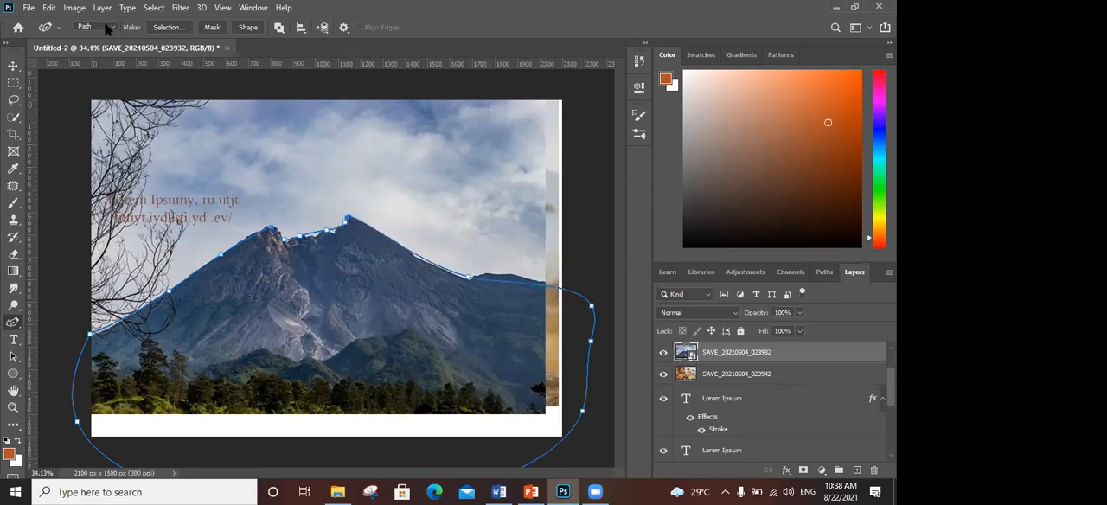
- Convert the path to a new anti-aliased selection with 0-pixel feather, copy the mountain to its own layer, and check it without the original photo
{"action": "left_click", "coordinate": [160, 32]}
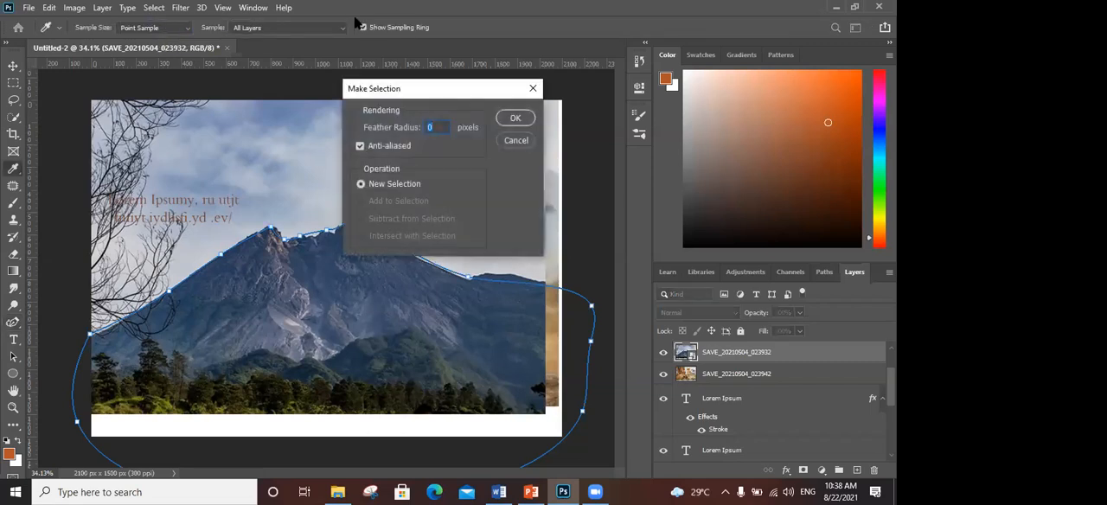
{"action": "left_click", "coordinate": [512, 118]}
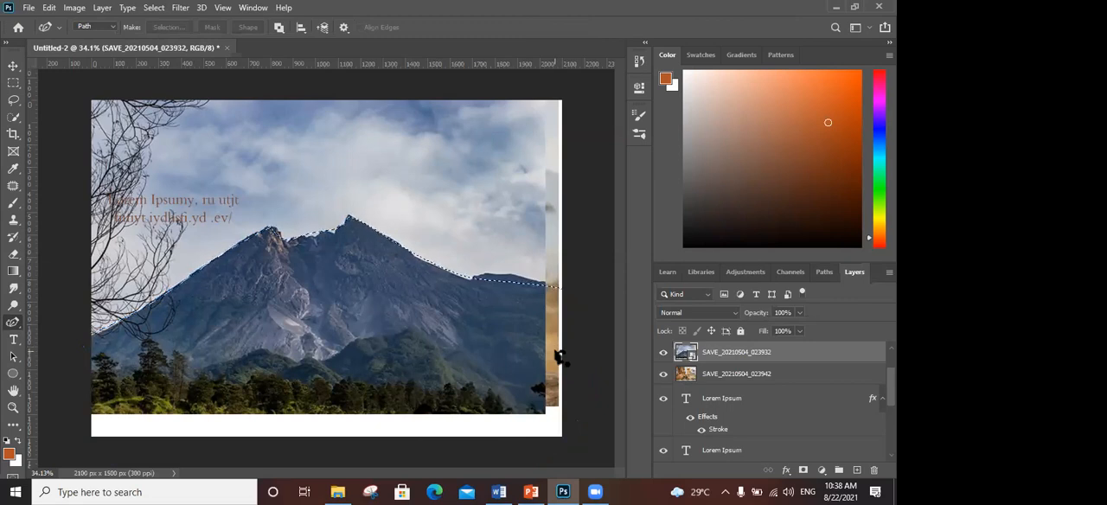
{"action": "key", "text": "ctrl+j"}
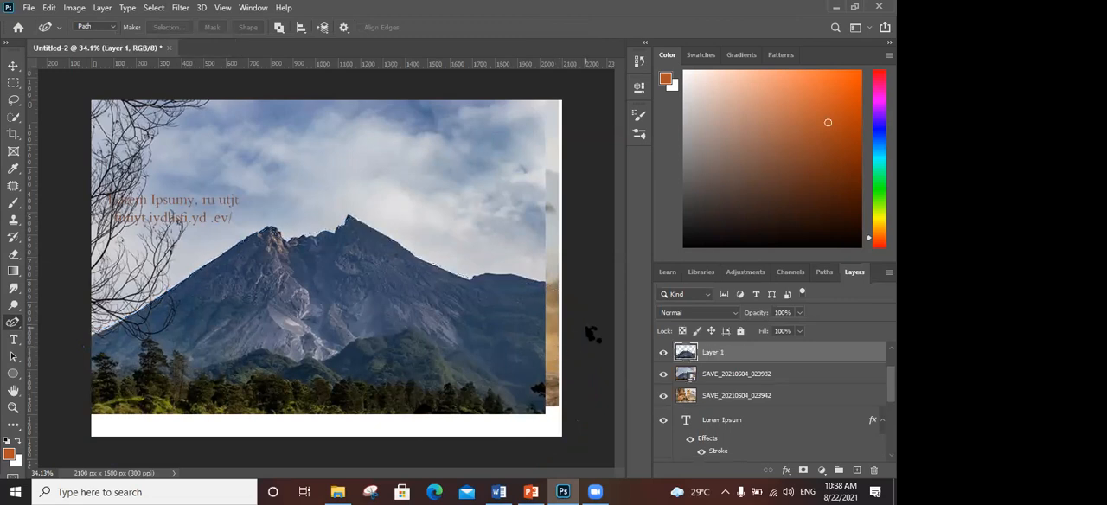
{"action": "left_click", "coordinate": [663, 375]}
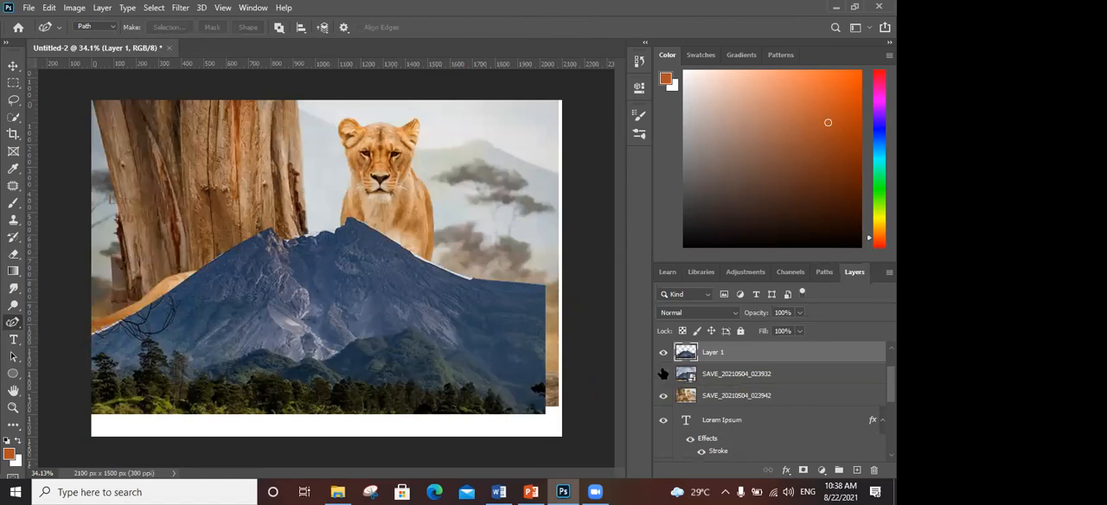
{"action": "left_click", "coordinate": [663, 374]}
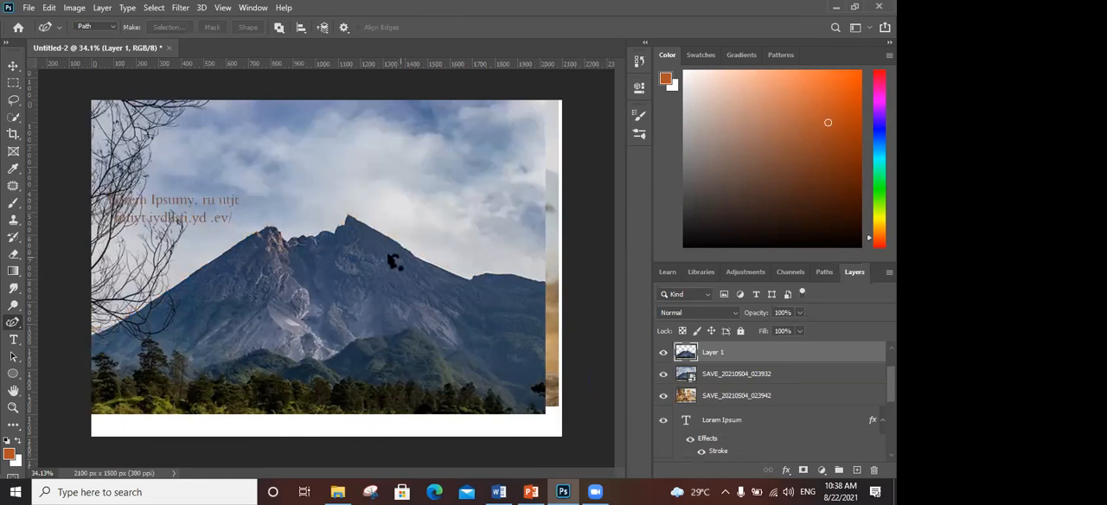
- Move the original mountain photo down the canvas and delete the cut-out mountain layer
{"action": "left_click", "coordinate": [13, 66]}
{"action": "left_click_drag", "start_coordinate": [257, 232], "coordinate": [239, 389]}
{"action": "left_click", "coordinate": [265, 342]}
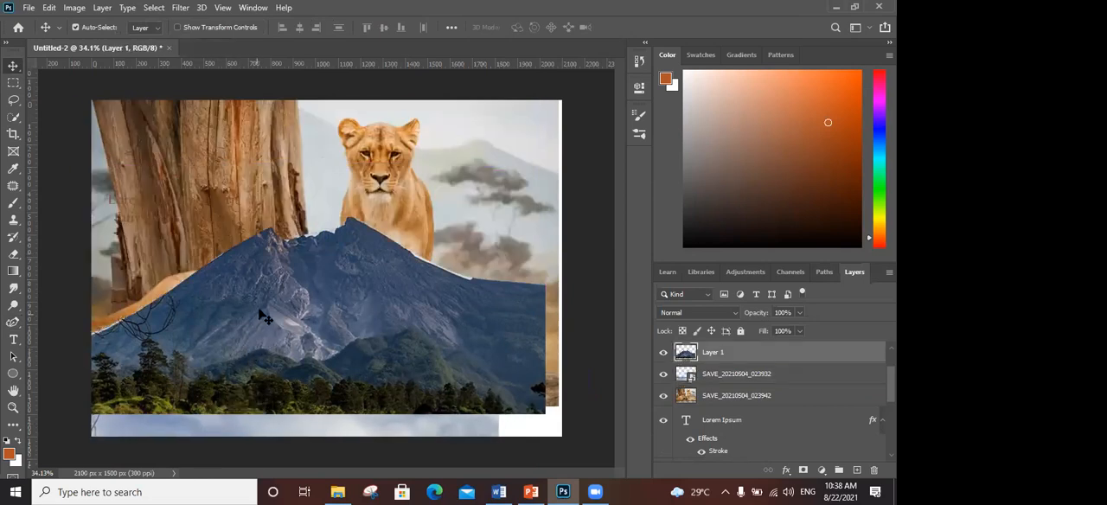
{"action": "key", "text": "Delete"}
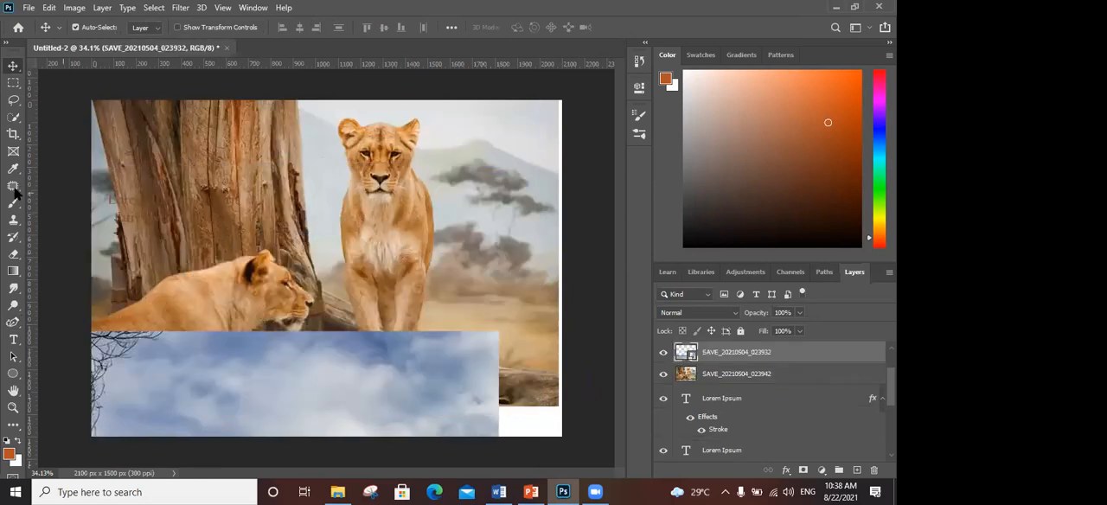
- Try to select the standing lioness with the Quick Selection tool
{"action": "left_click", "coordinate": [13, 117]}
{"action": "left_click", "coordinate": [369, 156]}
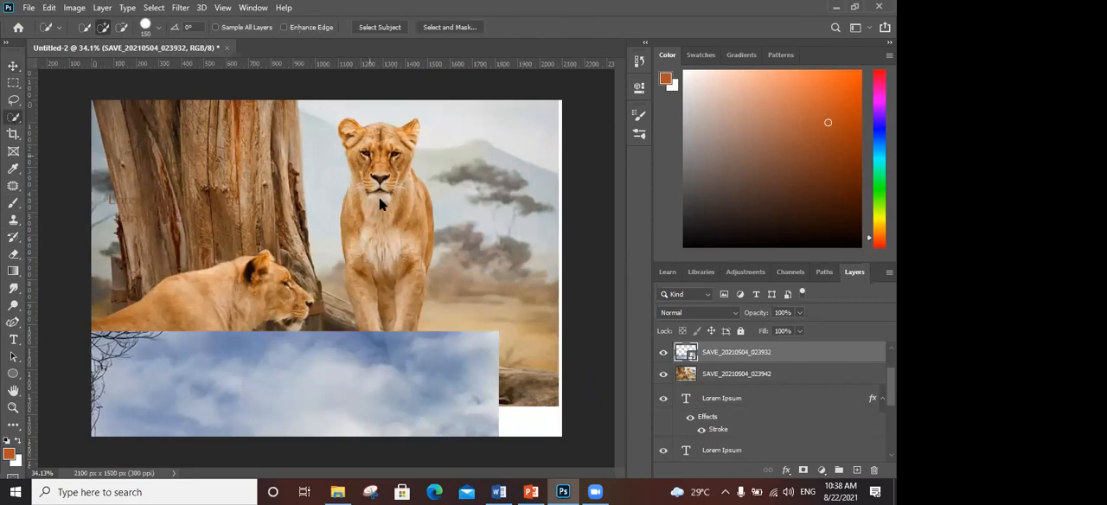
{"action": "left_click", "coordinate": [424, 191]}
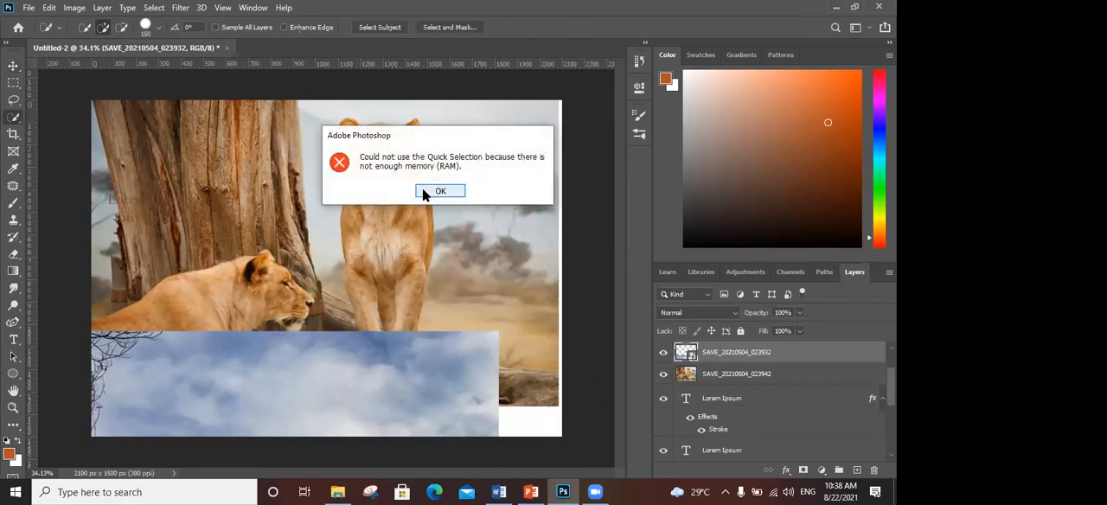
- Shift the mountain photo slightly to the right and reposition the lioness photo a little lower and further left on the canvas
{"action": "left_click", "coordinate": [19, 65]}
{"action": "left_click_drag", "start_coordinate": [203, 390], "coordinate": [278, 374]}
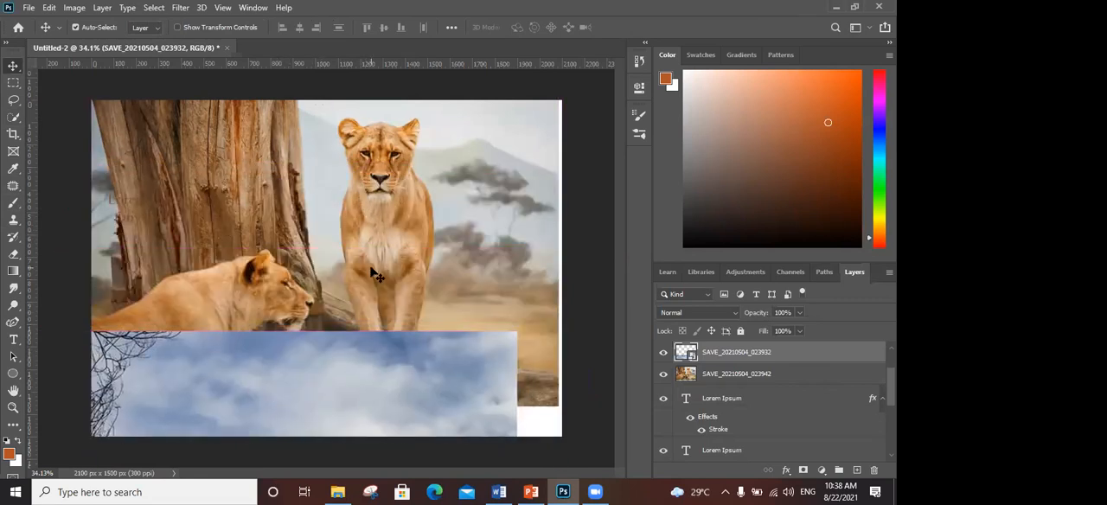
{"action": "left_click_drag", "start_coordinate": [375, 275], "coordinate": [461, 381]}
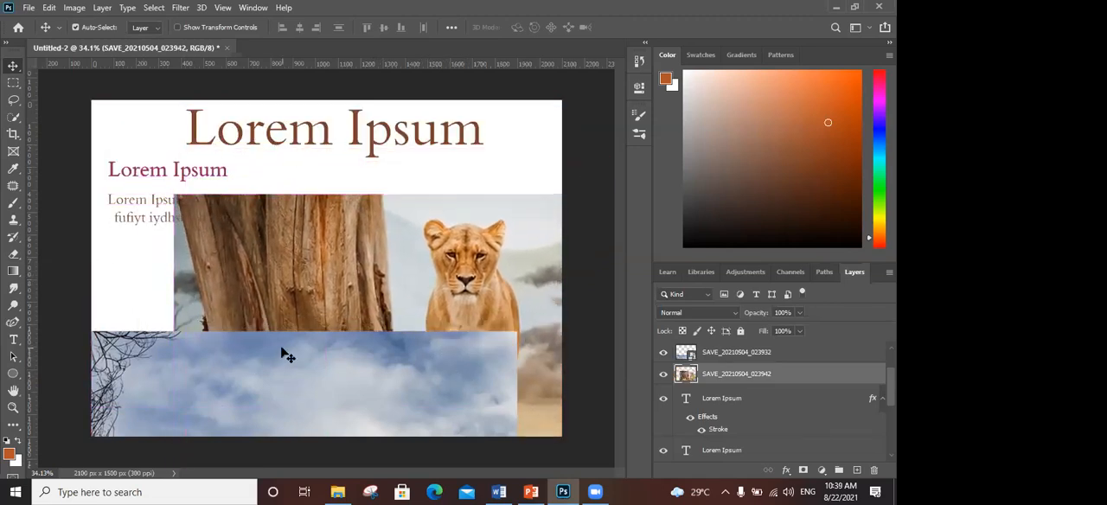
{"action": "left_click_drag", "start_coordinate": [415, 290], "coordinate": [466, 129]}
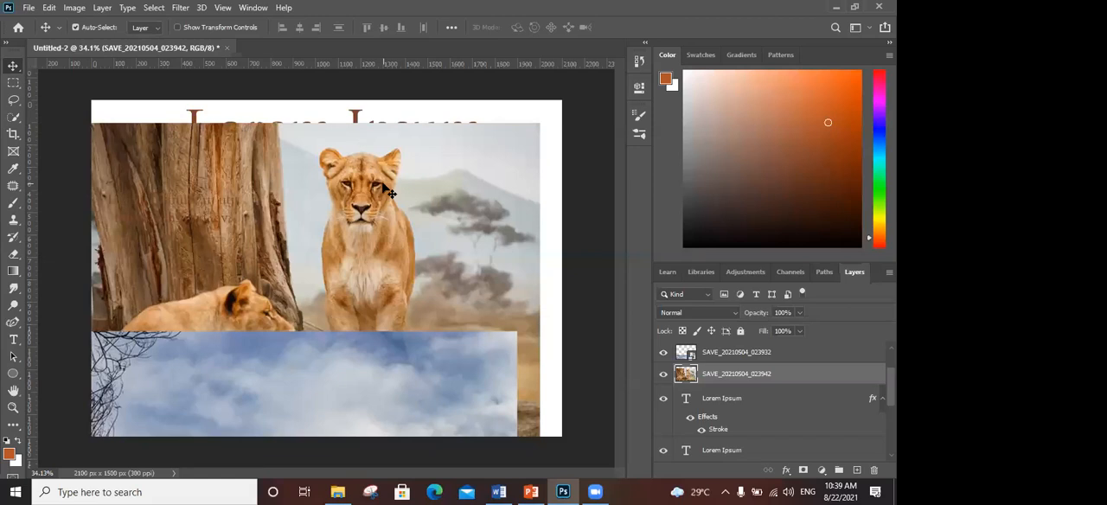
- Switch to PowerPoint and present from the "Memilih foto yang cocok" slide, advancing to the slide on placing photos in a website design
{"action": "left_click", "coordinate": [531, 491]}
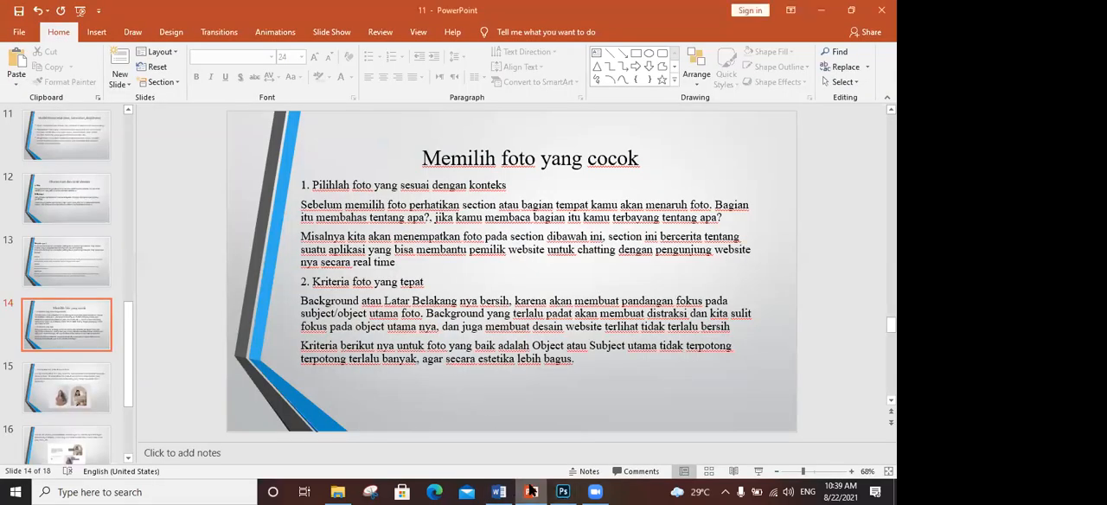
{"action": "left_click", "coordinate": [502, 491]}
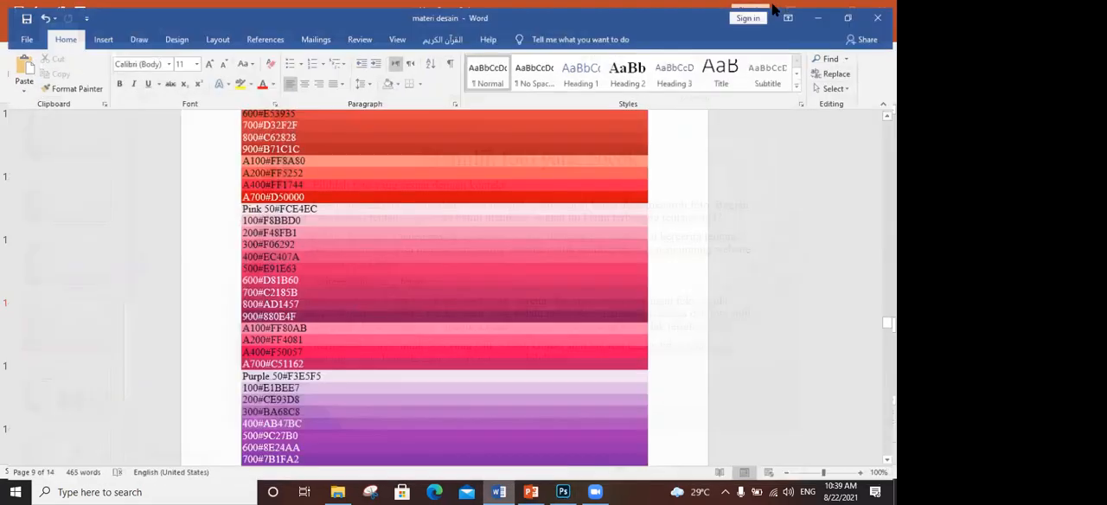
{"action": "left_click", "coordinate": [817, 10]}
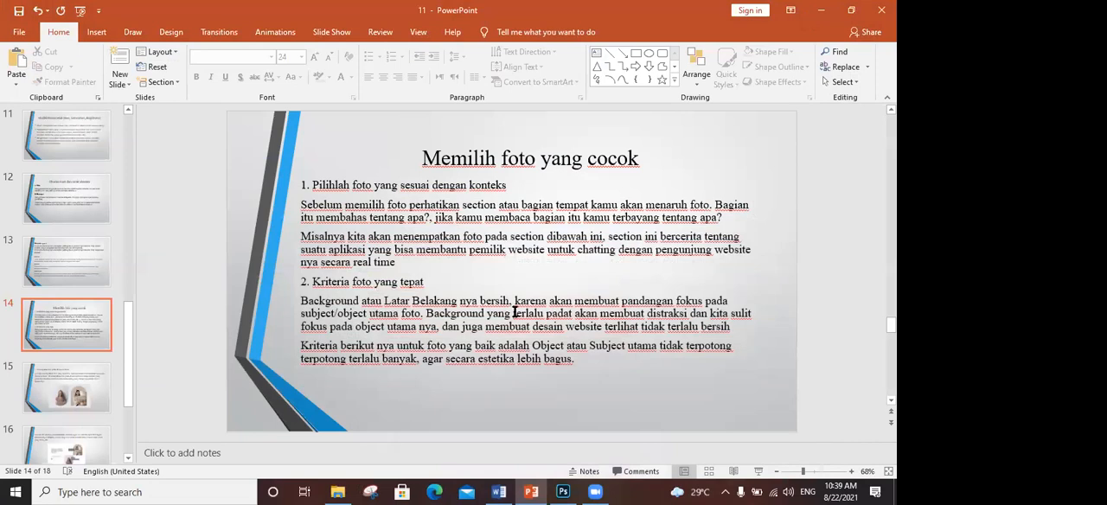
{"action": "left_click", "coordinate": [758, 471]}
{"action": "key", "text": "Right"}
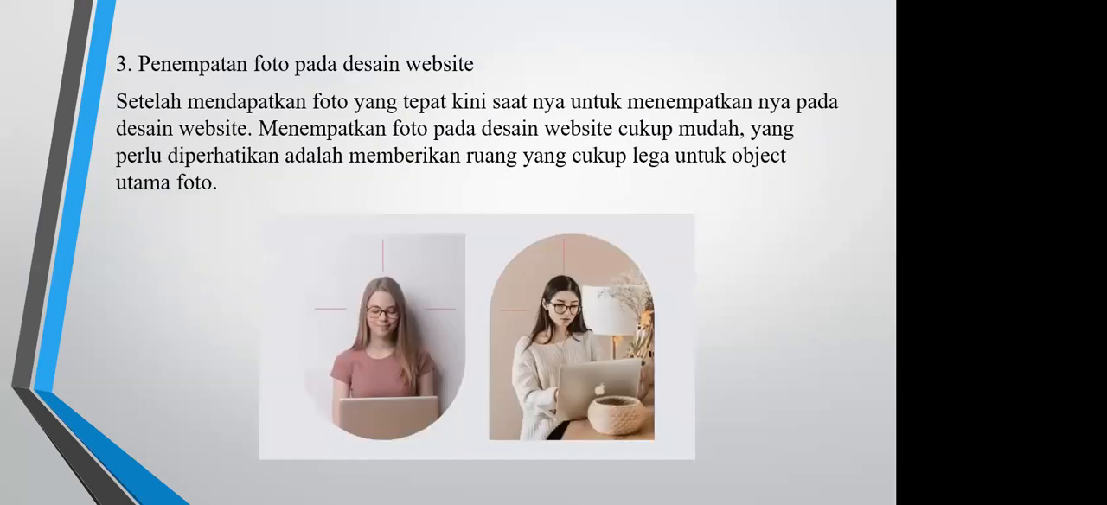
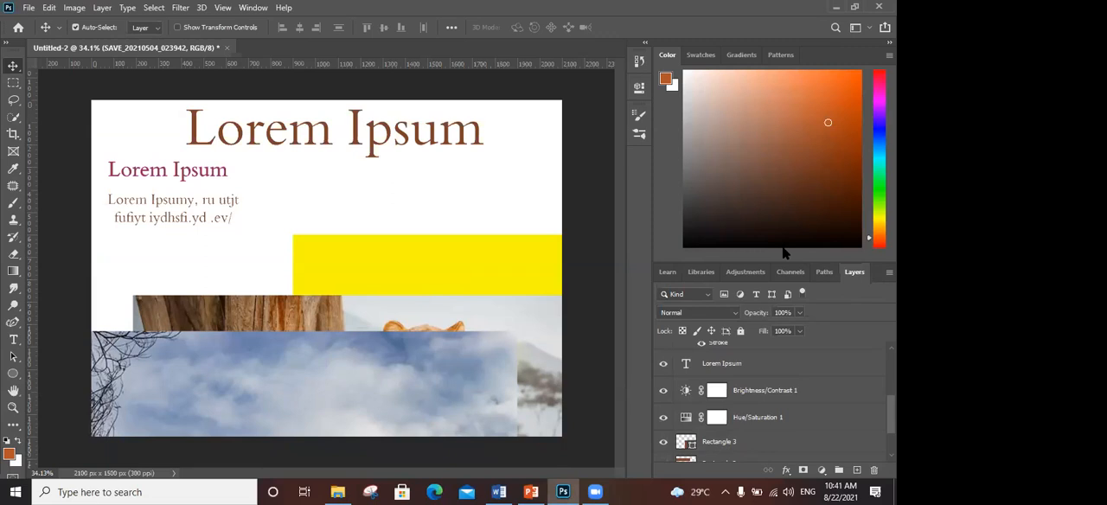
- Switch through PowerPoint to the Word document "materi desain" and review its colour code list from red to light blue
{"action": "left_click", "coordinate": [540, 491]}
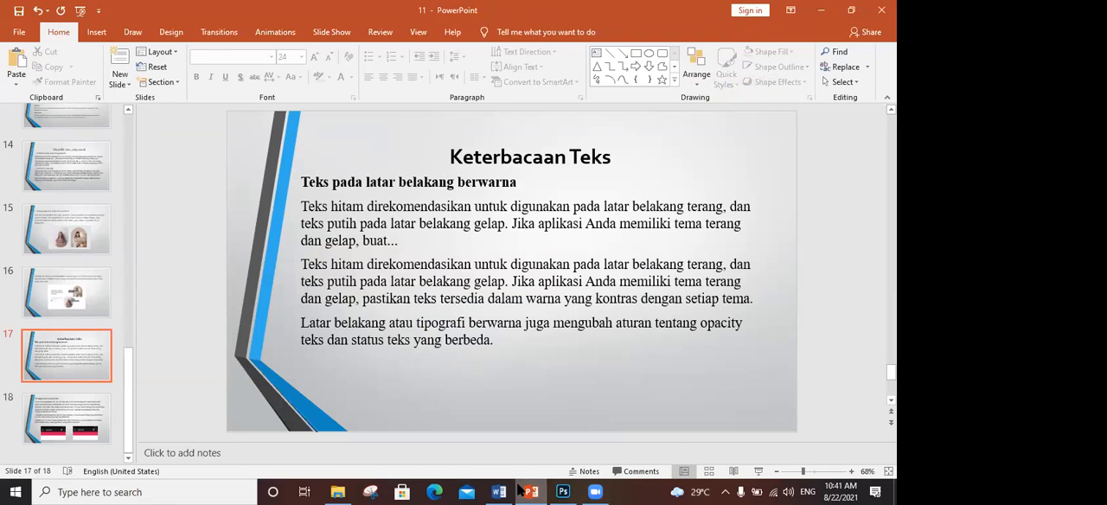
{"action": "left_click", "coordinate": [509, 490]}
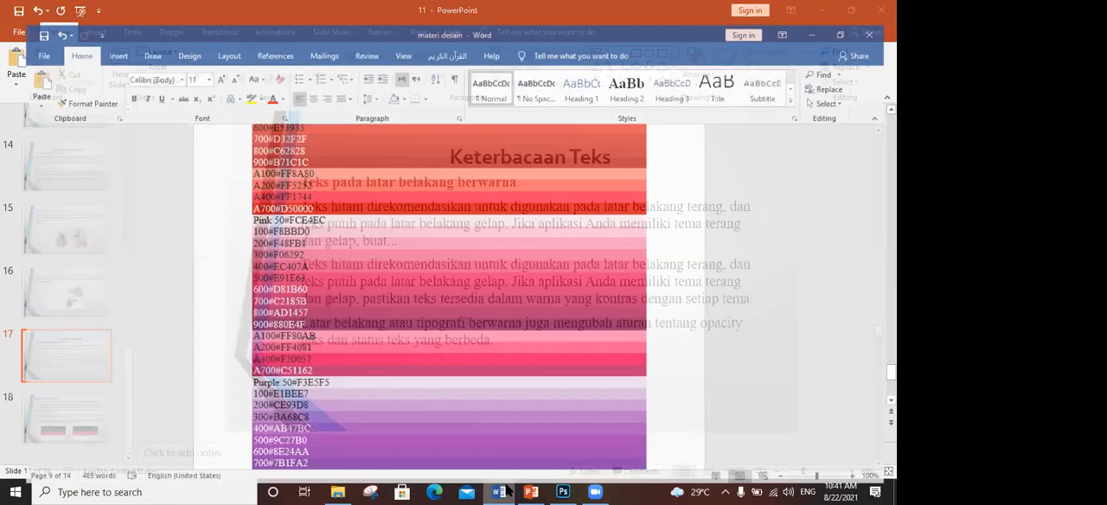
{"action": "scroll", "coordinate": [273, 197], "scroll_direction": "down", "scroll_amount": 3}
{"action": "scroll", "coordinate": [273, 197], "scroll_direction": "down", "scroll_amount": 12}
{"action": "scroll", "coordinate": [274, 197], "scroll_direction": "down", "scroll_amount": 3}
{"action": "scroll", "coordinate": [270, 194], "scroll_direction": "up", "scroll_amount": 1}
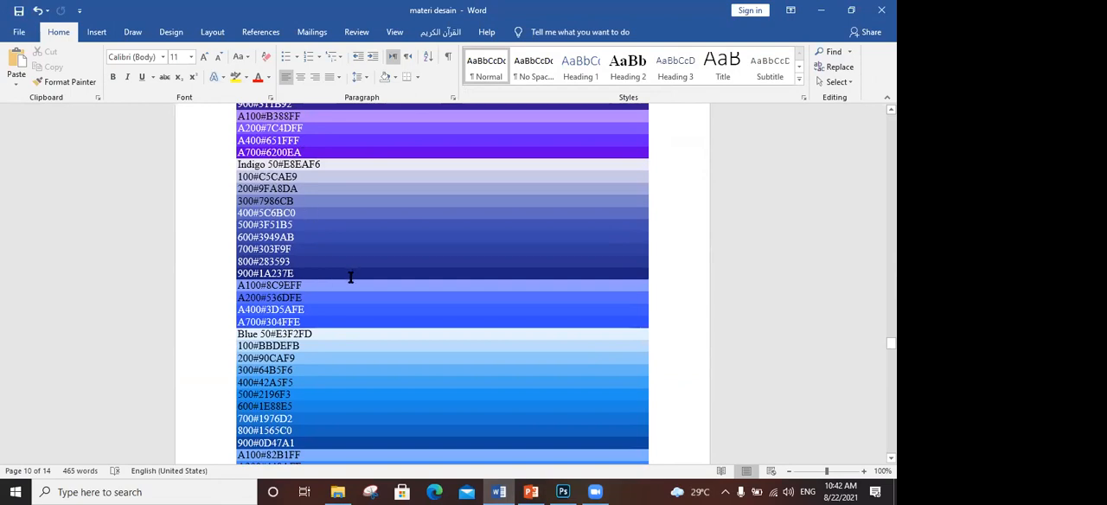
{"action": "scroll", "coordinate": [333, 232], "scroll_direction": "down", "scroll_amount": 2}
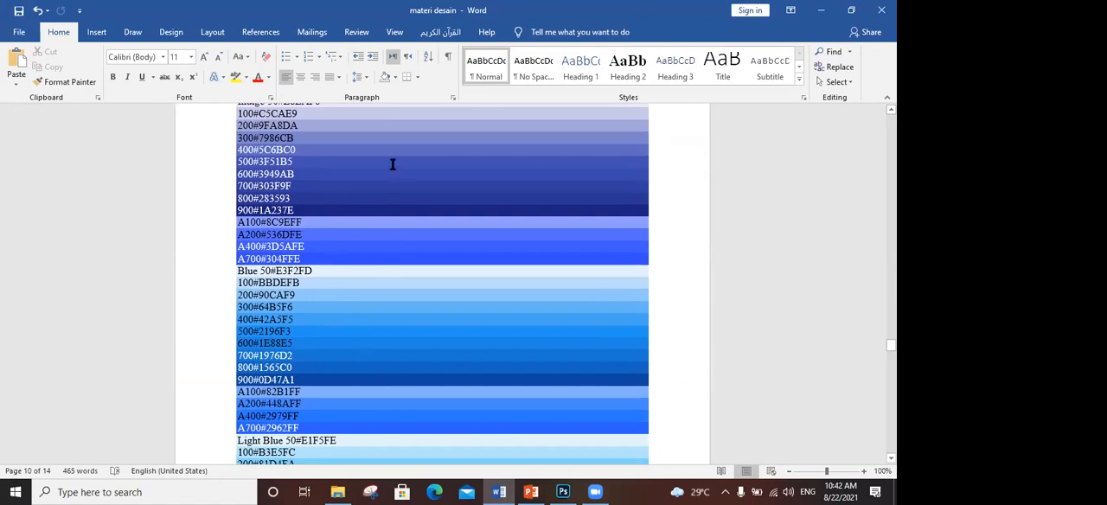
{"action": "scroll", "coordinate": [391, 368], "scroll_direction": "down", "scroll_amount": 4}
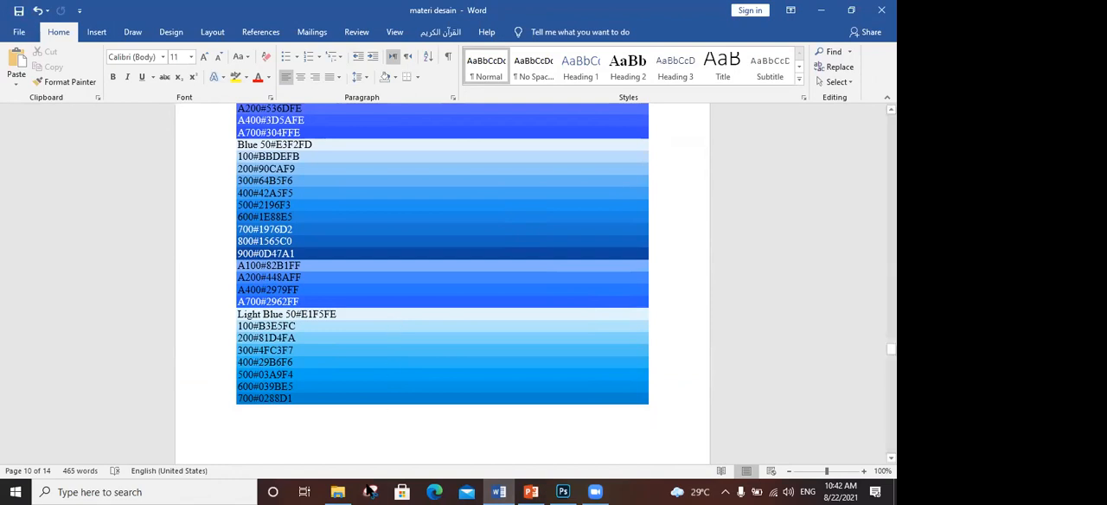
- Switch to File Explorer and look over the contents of New Volume (F:) and Local Disk (E:)
{"action": "left_click", "coordinate": [359, 491]}
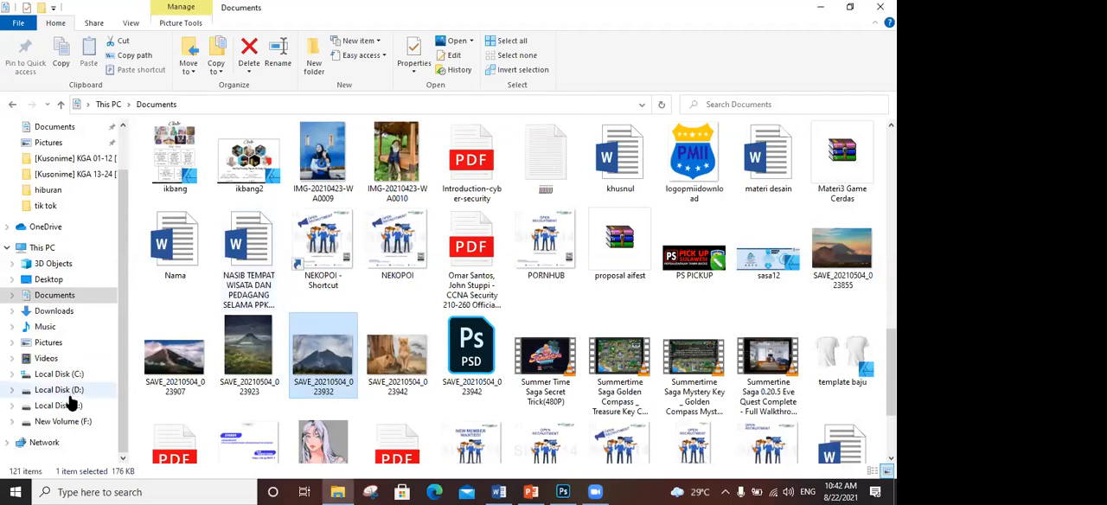
{"action": "left_click", "coordinate": [73, 425]}
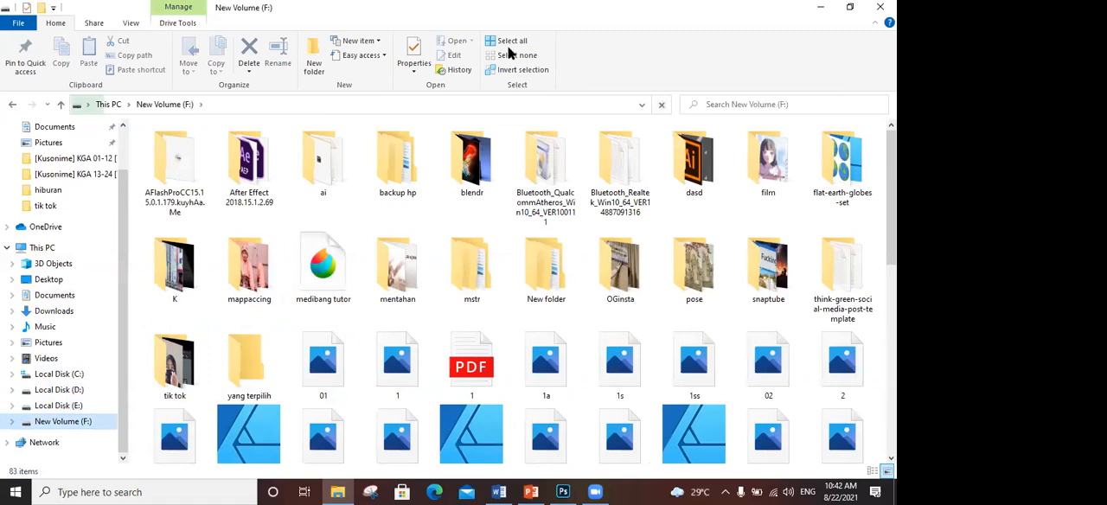
{"action": "left_click", "coordinate": [48, 406]}
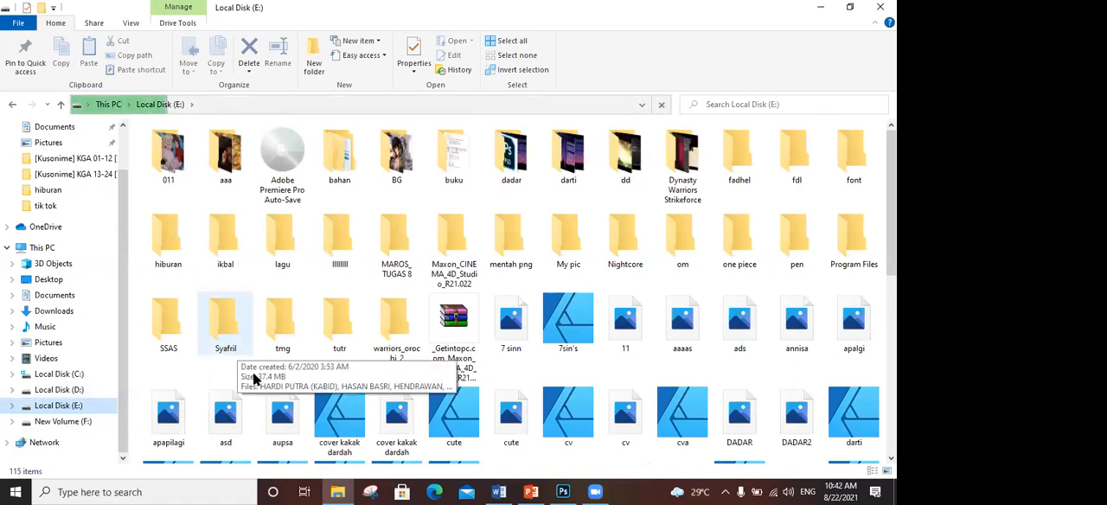
{"action": "left_click", "coordinate": [820, 8]}
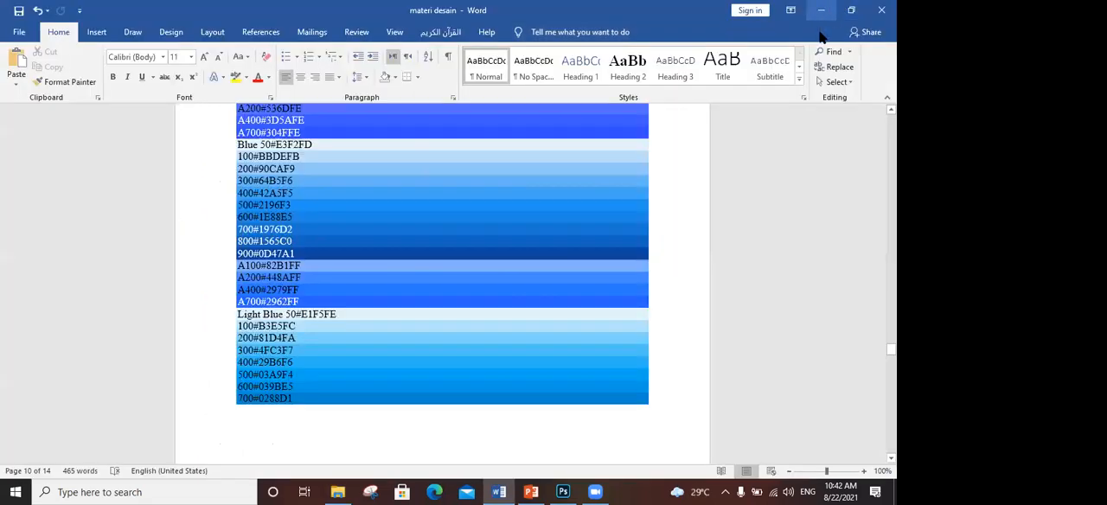
- Switch to Photoshop and draw an open five-point curved path across the canvas with the Curvature Pen
{"action": "left_click", "coordinate": [563, 492]}
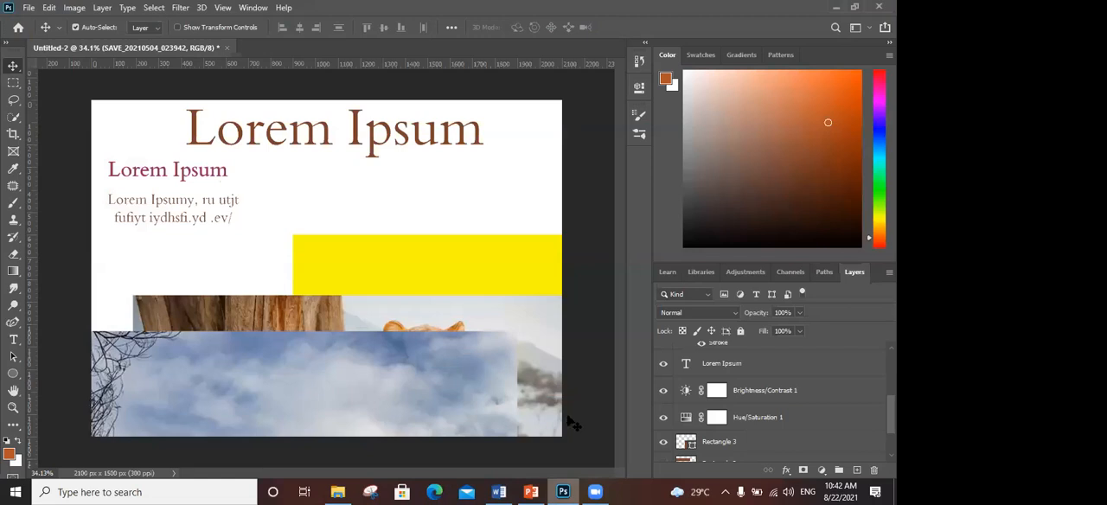
{"action": "key", "text": "p"}
{"action": "left_click", "coordinate": [143, 271]}
{"action": "left_click", "coordinate": [272, 189]}
{"action": "left_click", "coordinate": [366, 215]}
{"action": "left_click", "coordinate": [361, 293]}
{"action": "left_click", "coordinate": [451, 155]}
{"action": "left_click_drag", "start_coordinate": [459, 164], "coordinate": [474, 193]}
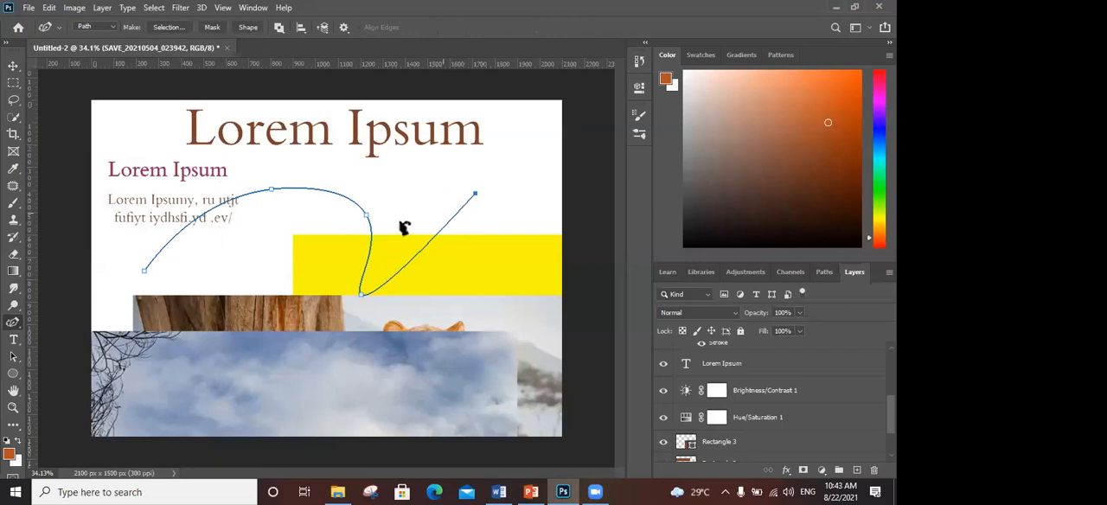
- Reshape the curved path by moving its third and fourth anchor points to the right
{"action": "left_click_drag", "start_coordinate": [367, 215], "coordinate": [350, 241]}
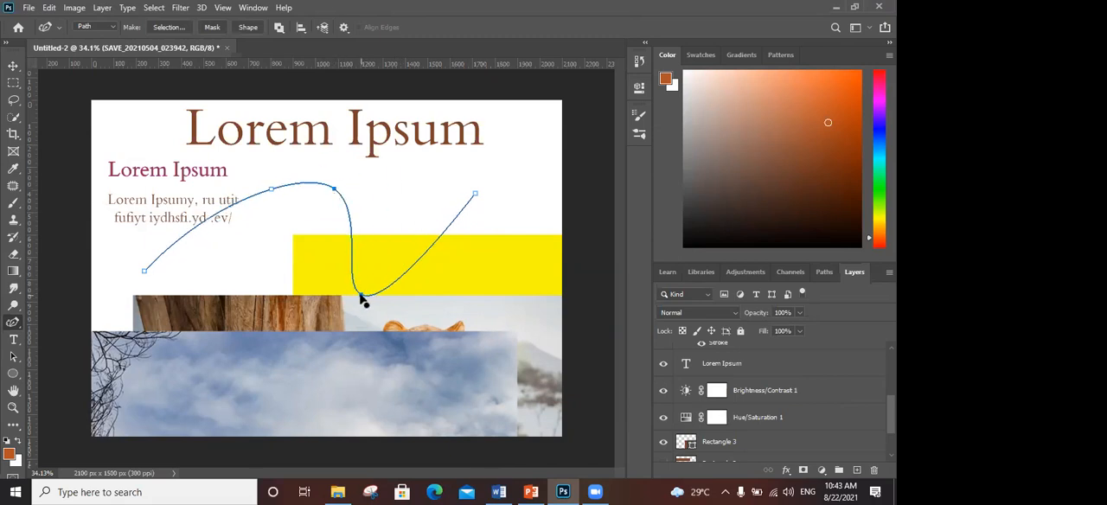
{"action": "left_click_drag", "start_coordinate": [362, 296], "coordinate": [425, 253]}
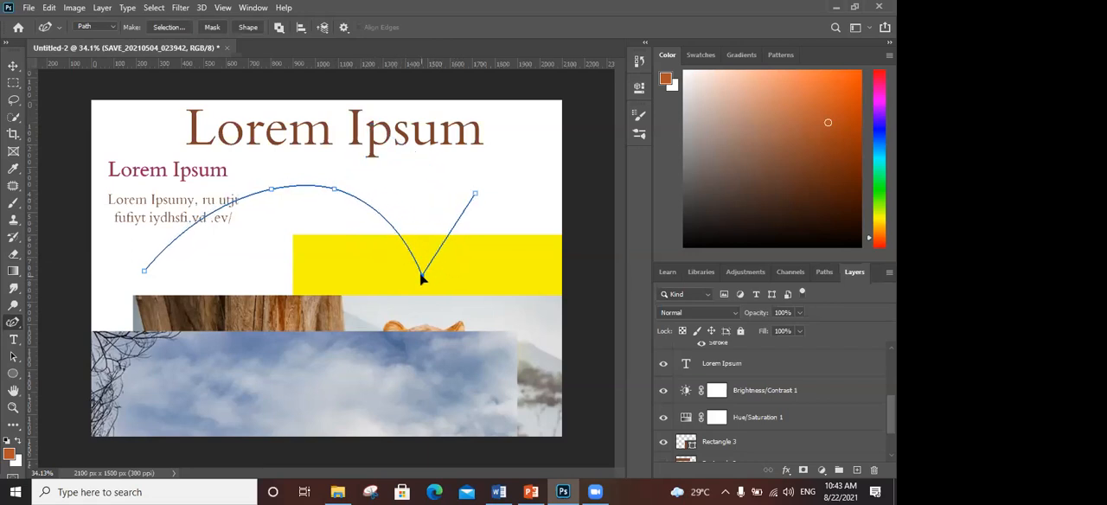
{"action": "left_click_drag", "start_coordinate": [334, 196], "coordinate": [459, 192]}
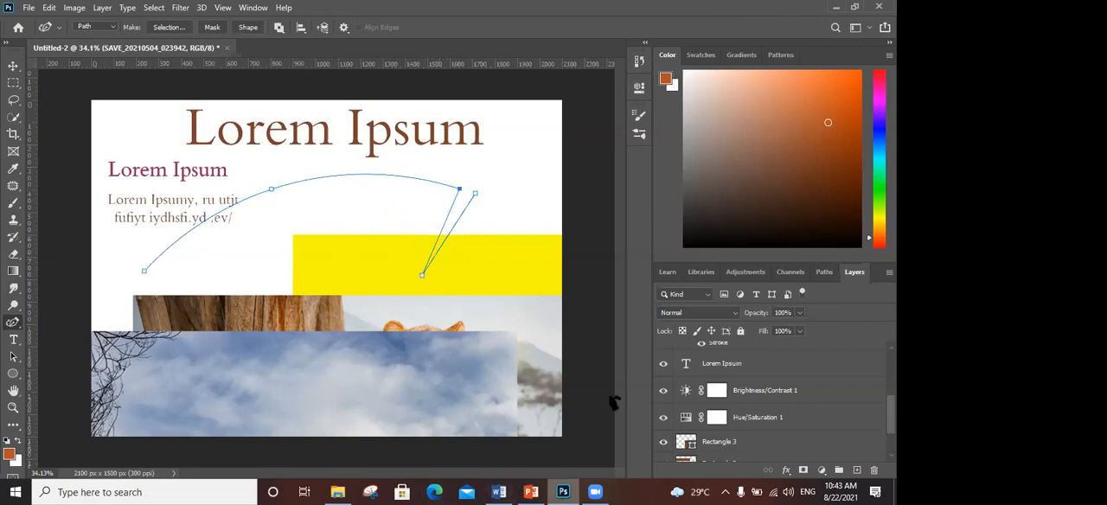
- Minimize the open windows and launch Affinity Designer from the desktop
{"action": "left_click", "coordinate": [833, 7]}
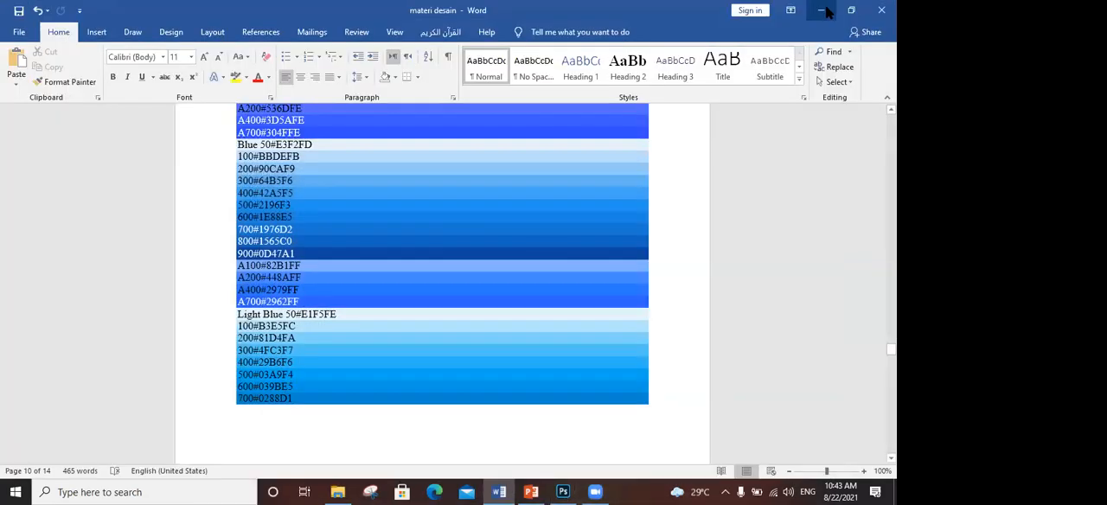
{"action": "left_click", "coordinate": [828, 11]}
{"action": "left_click", "coordinate": [828, 11]}
{"action": "double_click", "coordinate": [84, 15]}
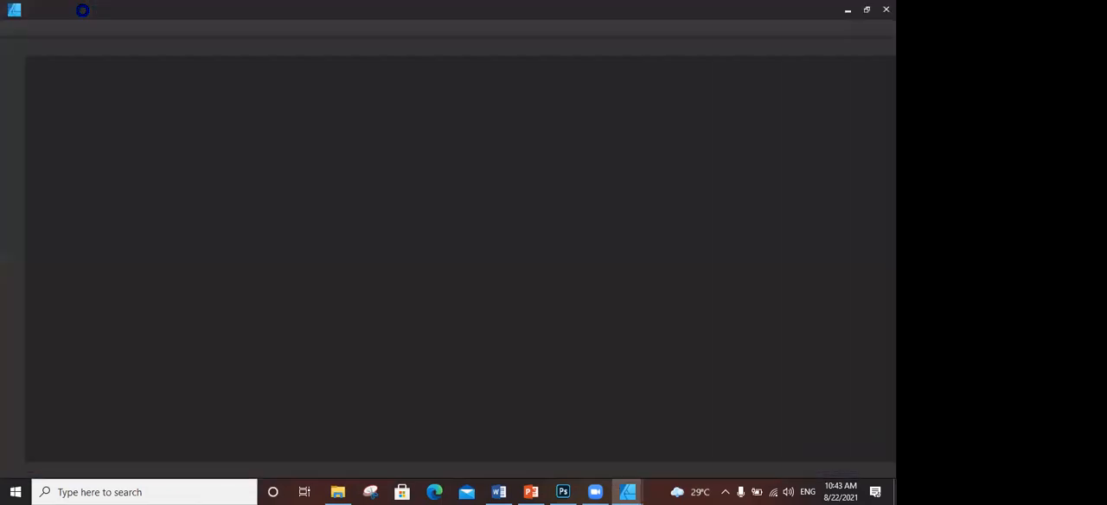
- Search New Volume (F:) and the SSAS folder on Local Disk (E:) for a design file in File Explorer
{"action": "left_click", "coordinate": [339, 491]}
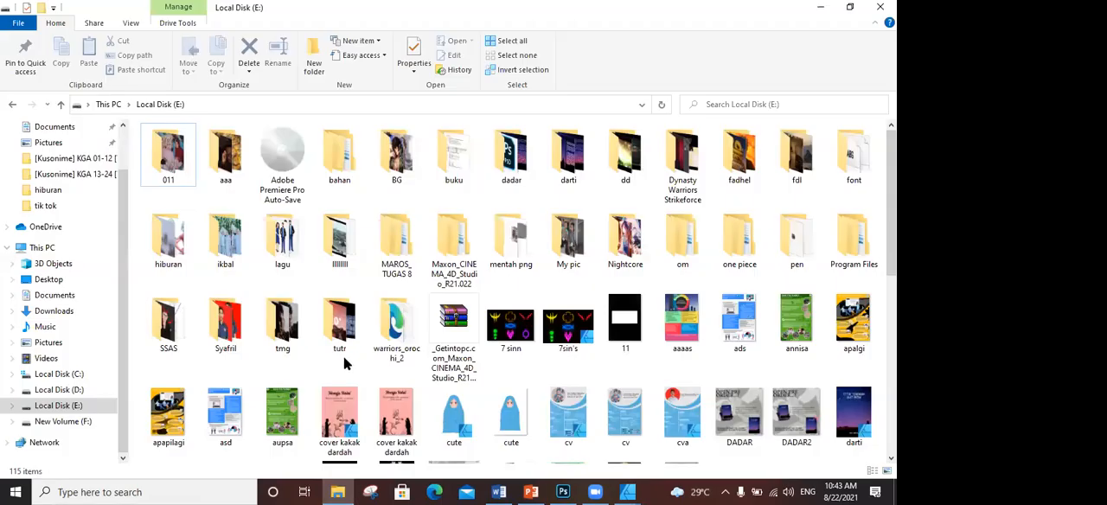
{"action": "left_click", "coordinate": [43, 422]}
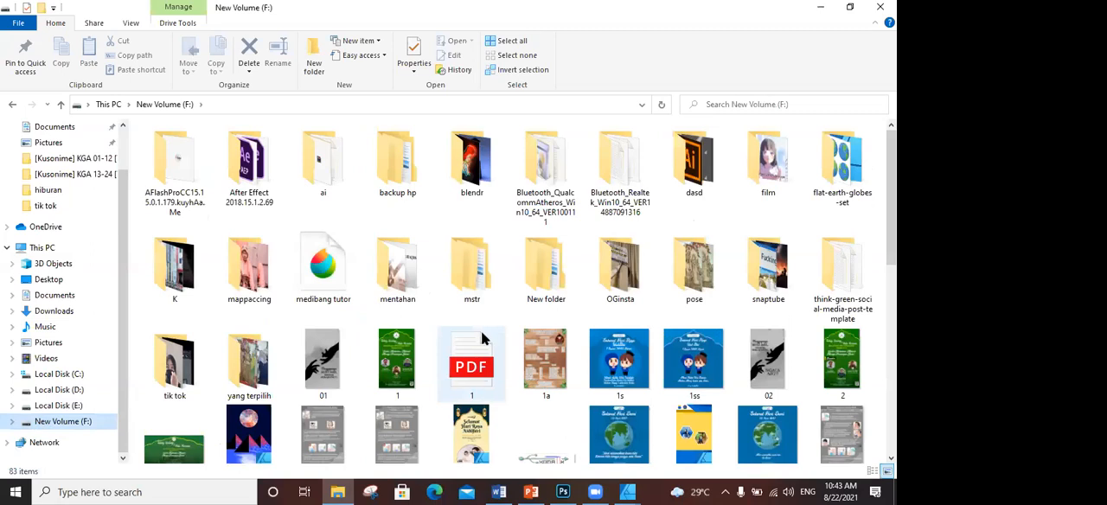
{"action": "scroll", "coordinate": [524, 272], "scroll_direction": "down", "scroll_amount": 5}
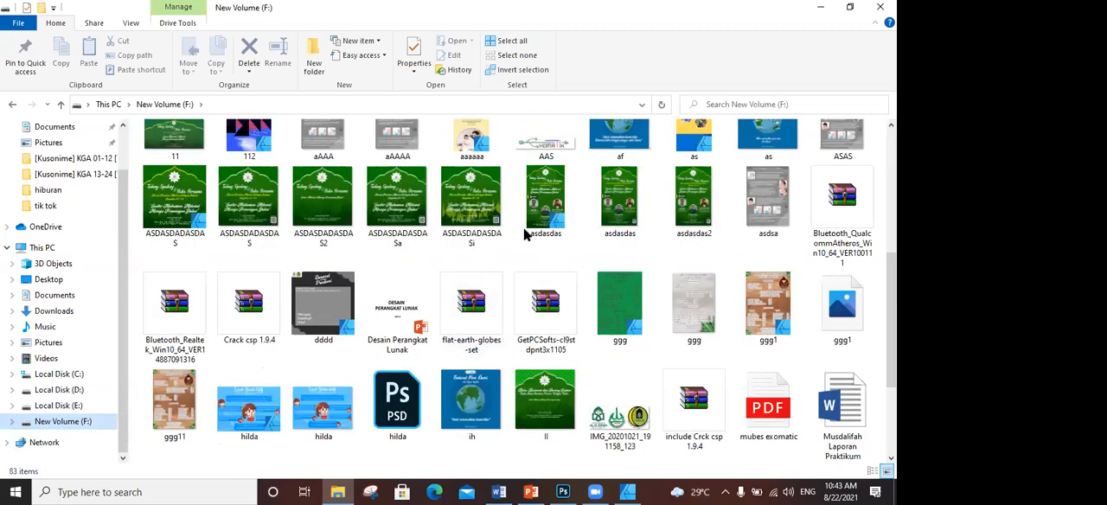
{"action": "scroll", "coordinate": [523, 233], "scroll_direction": "up", "scroll_amount": 5}
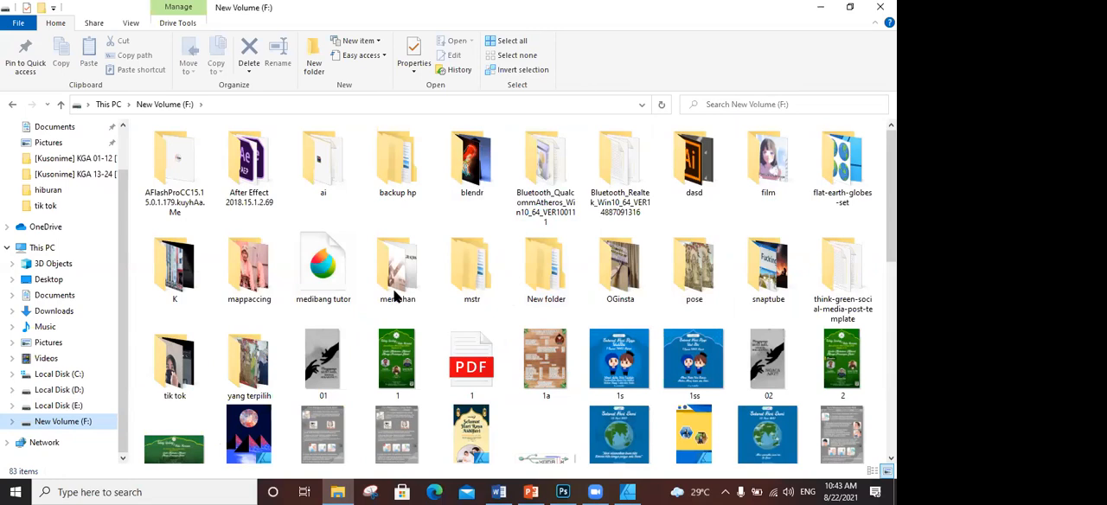
{"action": "scroll", "coordinate": [396, 296], "scroll_direction": "down", "scroll_amount": 6}
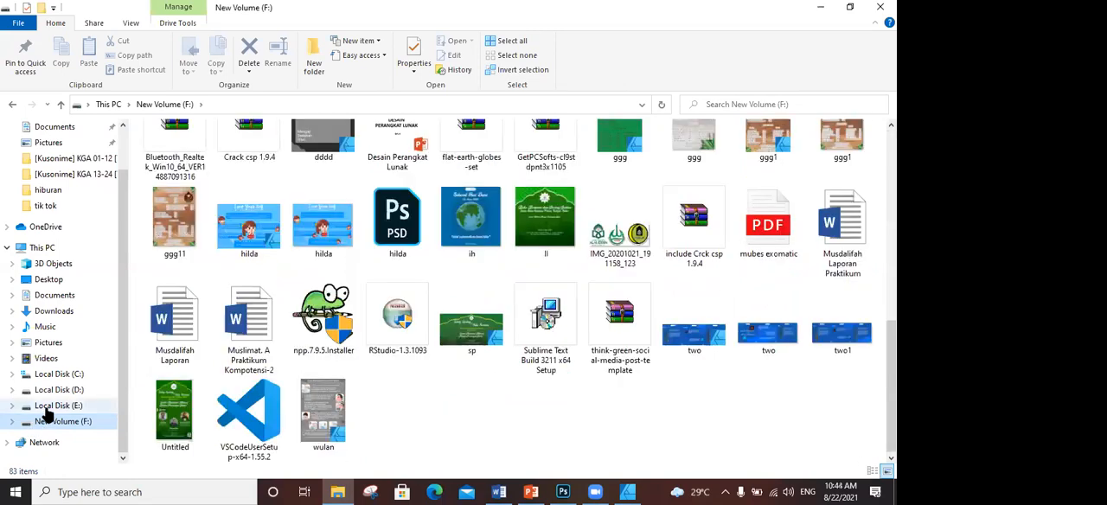
{"action": "left_click", "coordinate": [45, 408]}
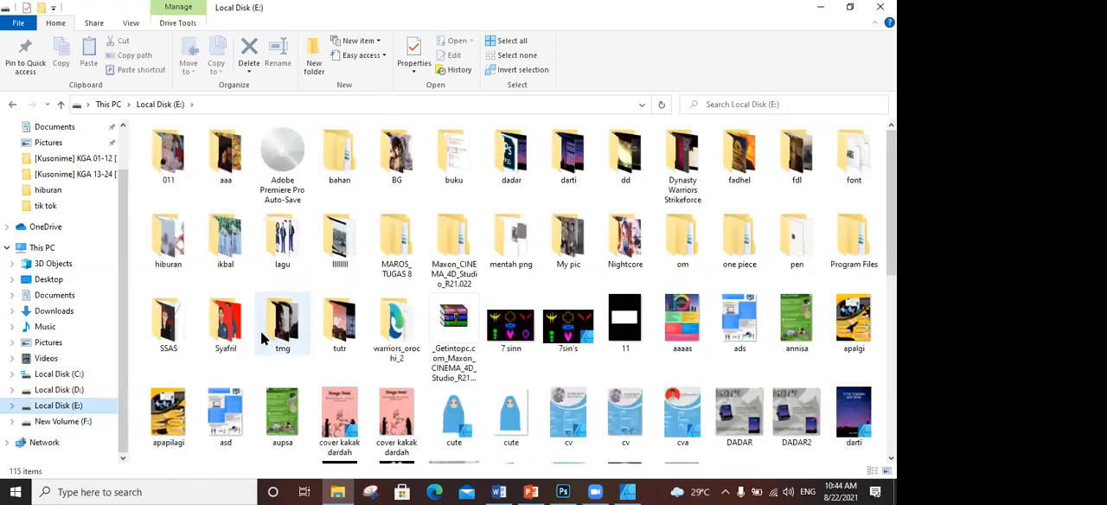
{"action": "double_click", "coordinate": [181, 324]}
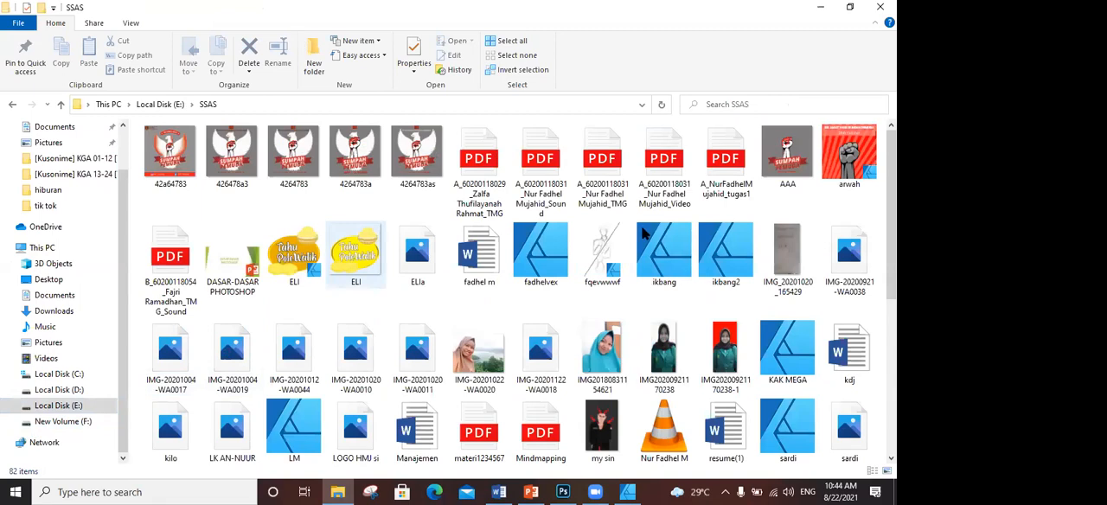
{"action": "scroll", "coordinate": [645, 232], "scroll_direction": "down", "scroll_amount": 5}
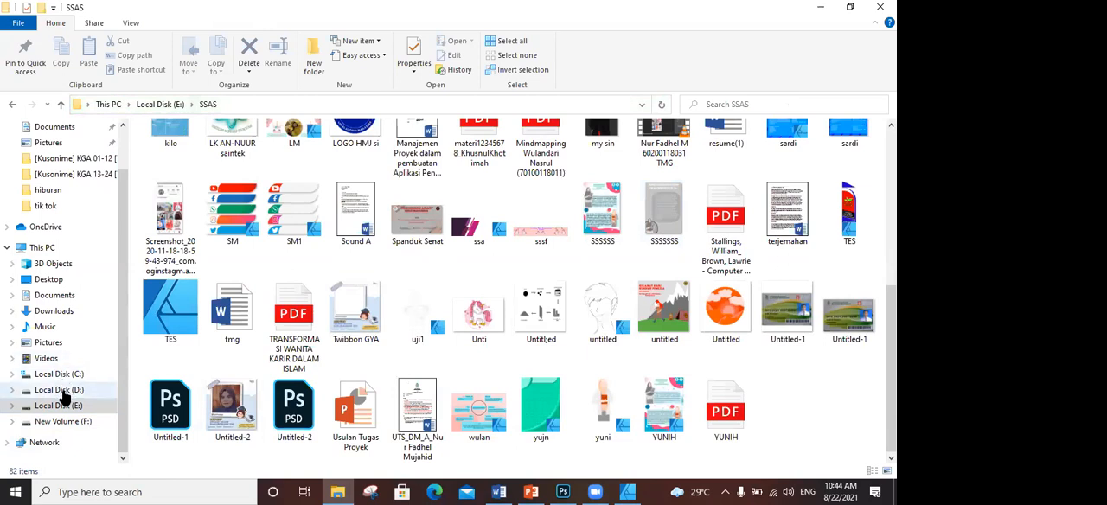
- Open the asassa file from Local Disk (D:) in Affinity Designer
{"action": "left_click", "coordinate": [62, 390]}
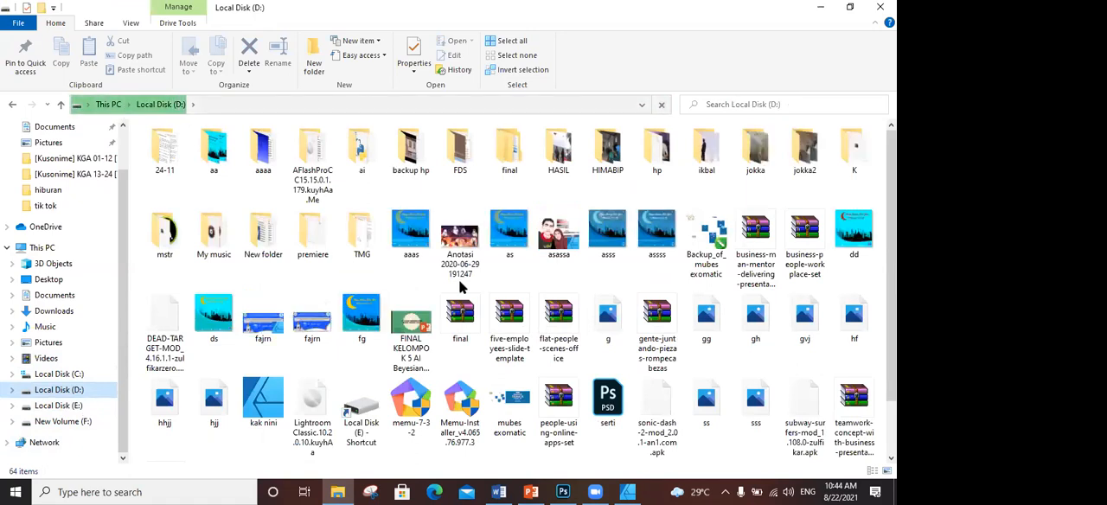
{"action": "left_click", "coordinate": [536, 265]}
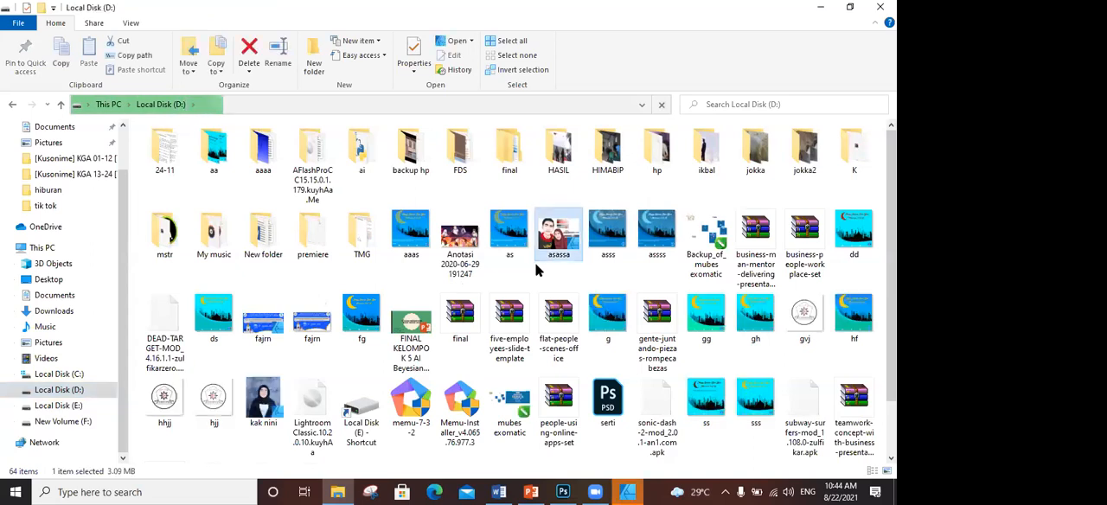
{"action": "left_click", "coordinate": [626, 490]}
{"action": "left_click", "coordinate": [413, 254]}
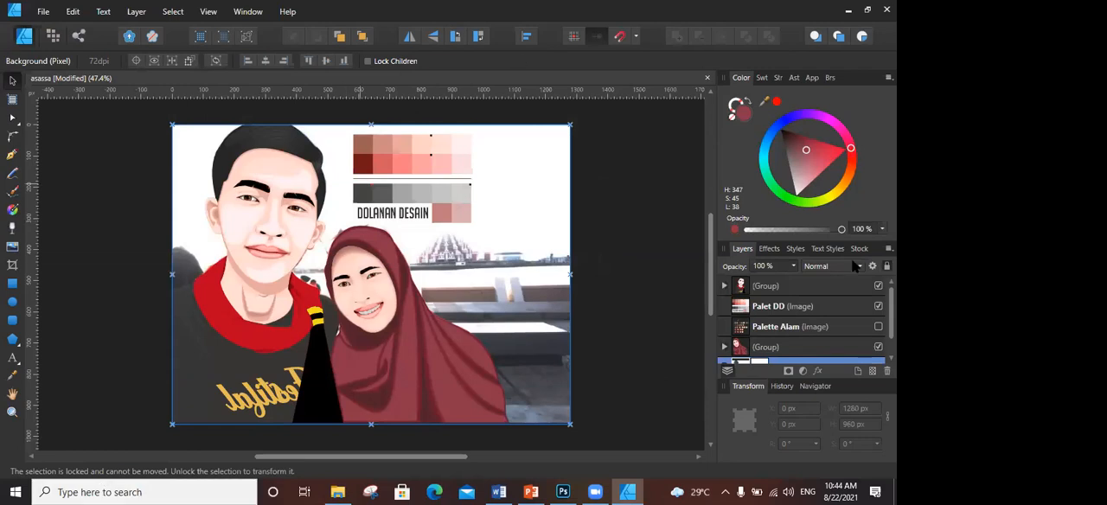
- Expand the group of the woman in the red headscarf, examine its nested face layers, and collapse it again
{"action": "left_click", "coordinate": [725, 348]}
{"action": "scroll", "coordinate": [762, 336], "scroll_direction": "down", "scroll_amount": 3}
{"action": "scroll", "coordinate": [763, 335], "scroll_direction": "up", "scroll_amount": 3}
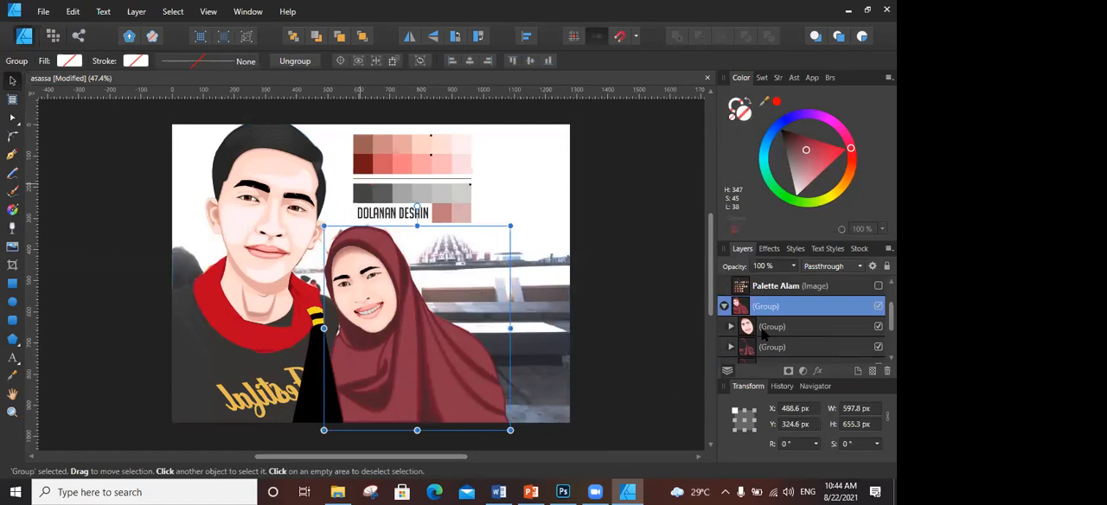
{"action": "left_click", "coordinate": [729, 328]}
{"action": "left_click", "coordinate": [729, 329]}
{"action": "scroll", "coordinate": [761, 333], "scroll_direction": "down", "scroll_amount": 2}
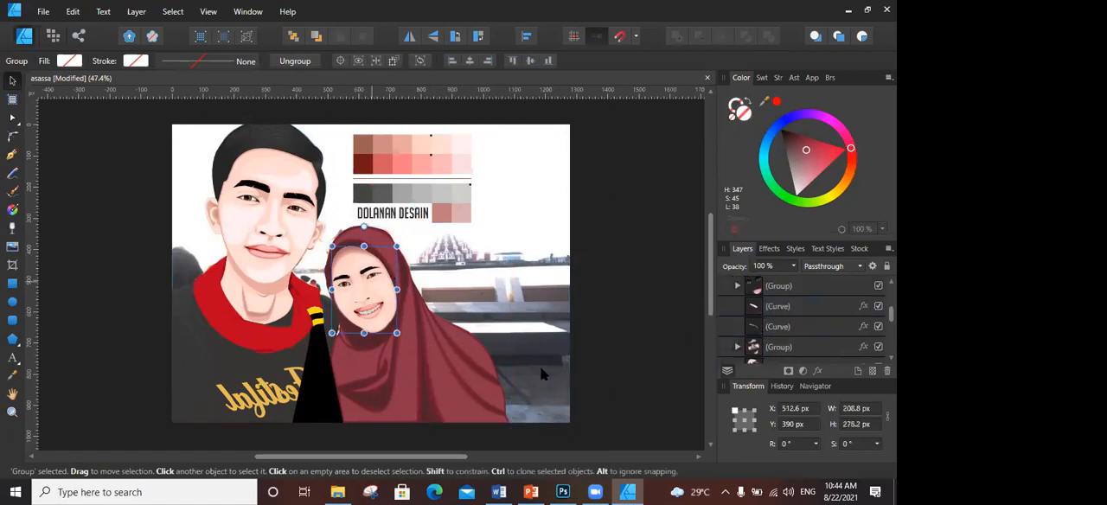
{"action": "scroll", "coordinate": [772, 341], "scroll_direction": "up", "scroll_amount": 2}
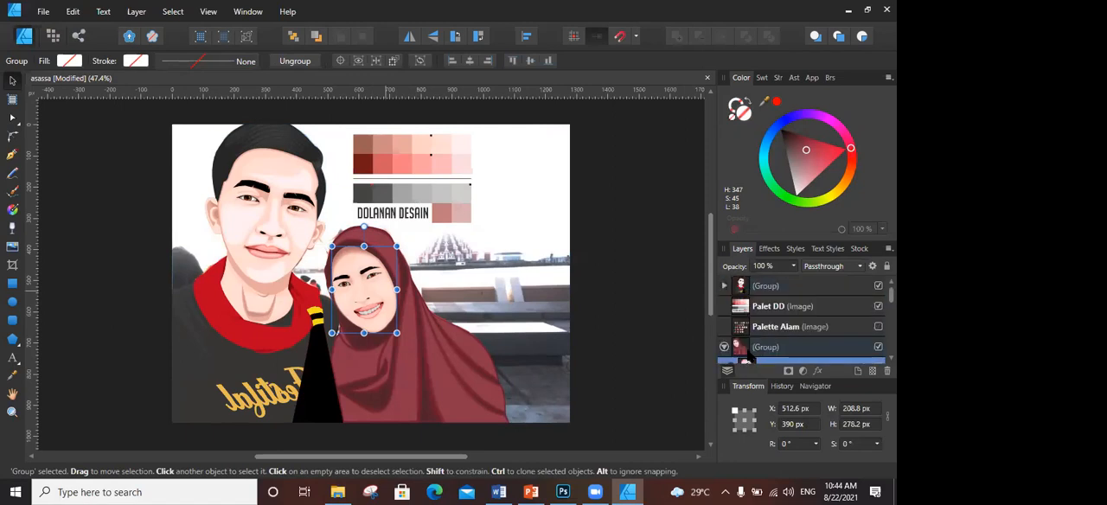
{"action": "left_click", "coordinate": [733, 348]}
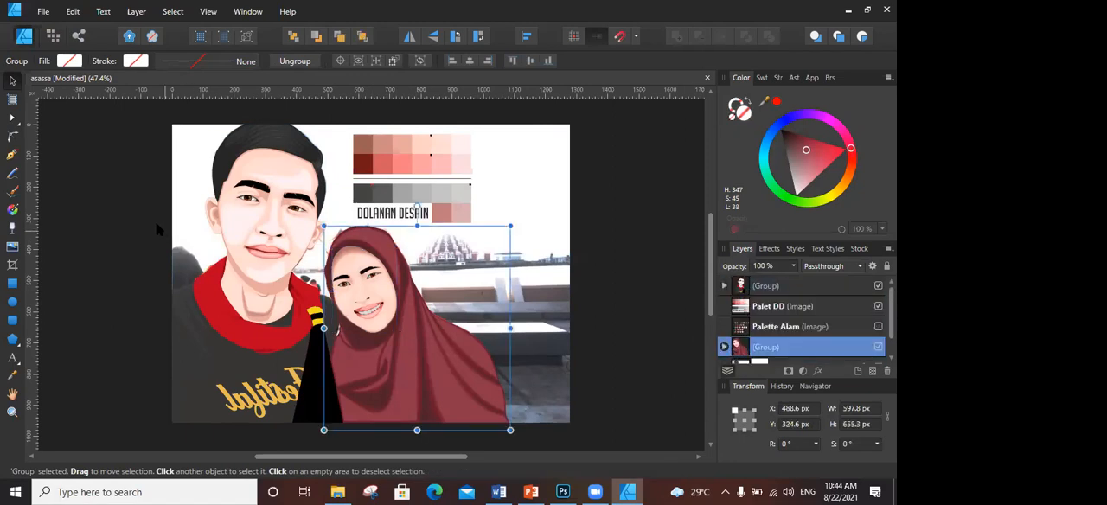
- Expand the man's portrait group and its face subgroup, select the five face shapes, and show their effects
{"action": "scroll", "coordinate": [266, 257], "scroll_direction": "up", "scroll_amount": 3}
{"action": "scroll", "coordinate": [327, 277], "scroll_direction": "up", "scroll_amount": 2}
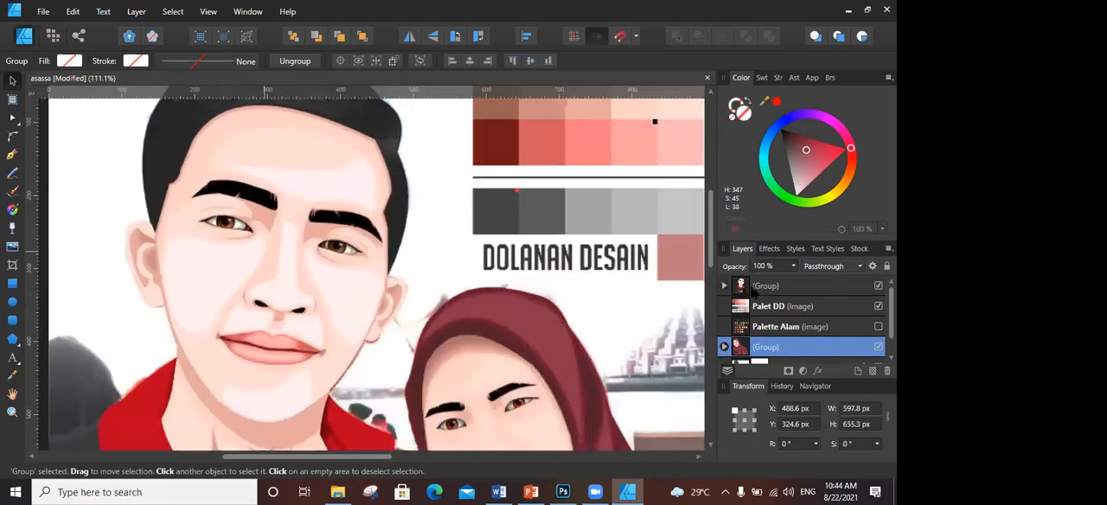
{"action": "left_click", "coordinate": [723, 285]}
{"action": "left_click", "coordinate": [755, 311]}
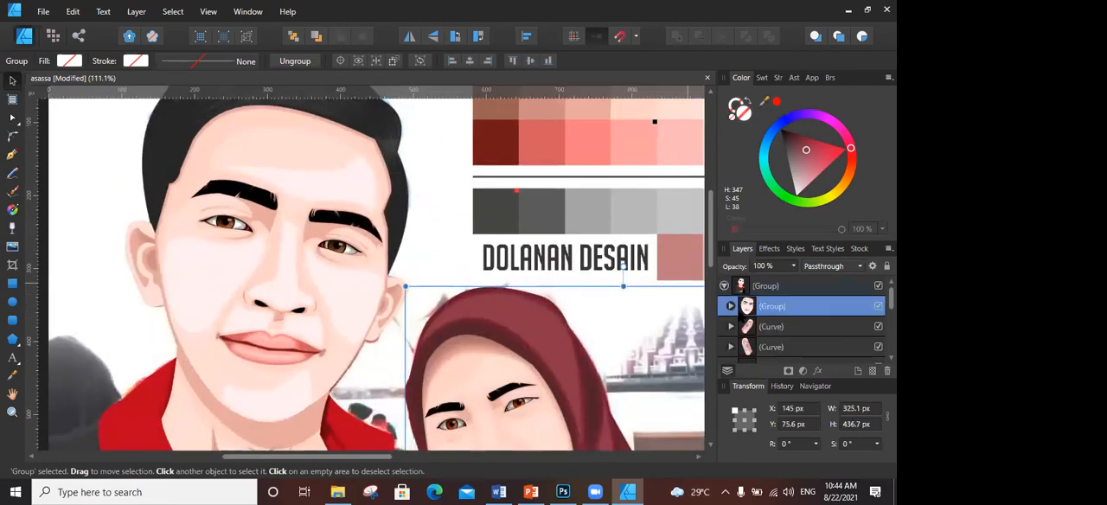
{"action": "left_click", "coordinate": [731, 306]}
{"action": "left_click", "coordinate": [771, 328]}
{"action": "left_click", "coordinate": [772, 348]}
{"action": "scroll", "coordinate": [775, 348], "scroll_direction": "down", "scroll_amount": 3}
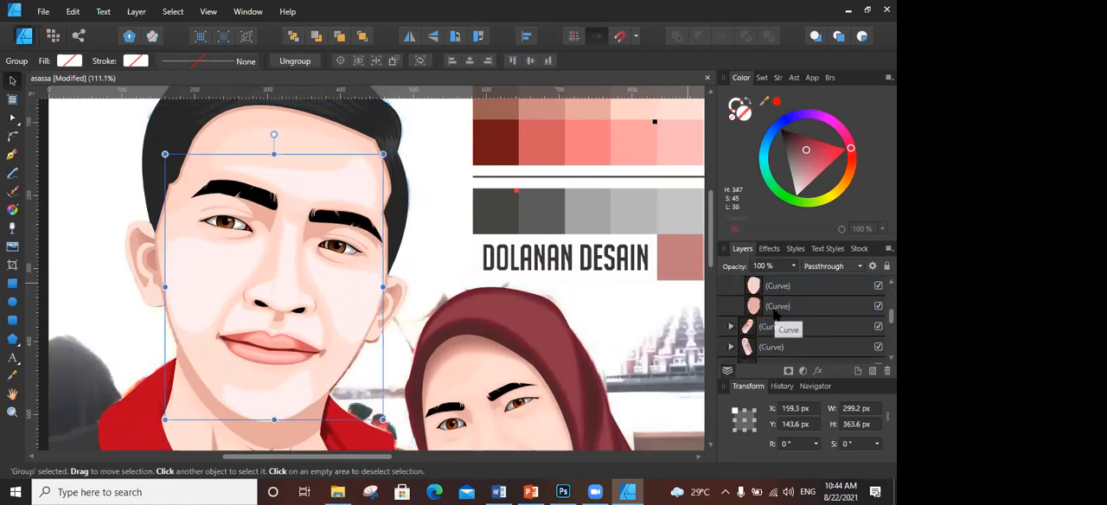
{"action": "left_click", "coordinate": [774, 306], "text": "shift"}
{"action": "left_click", "coordinate": [769, 249]}
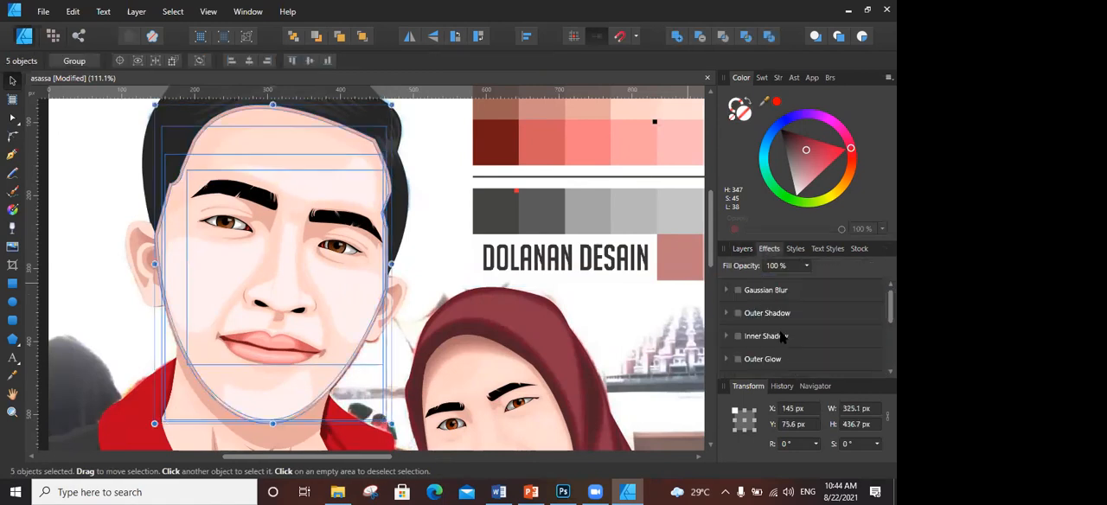
- Apply a Gaussian Blur with a 2 px radius to the five selected face shapes and minimize the design window
{"action": "left_click", "coordinate": [750, 291]}
{"action": "left_click_drag", "start_coordinate": [763, 319], "coordinate": [776, 319]}
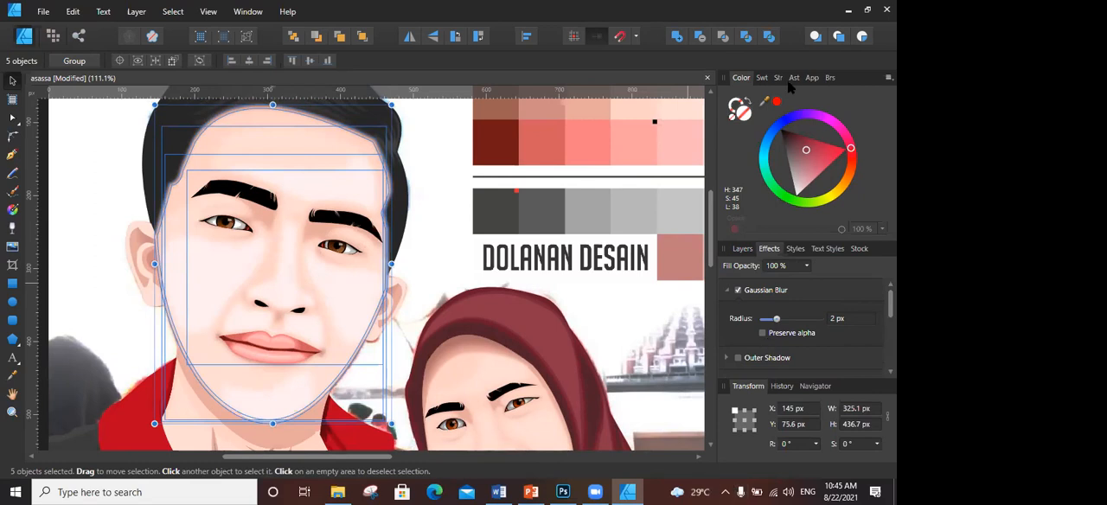
{"action": "left_click", "coordinate": [848, 11]}
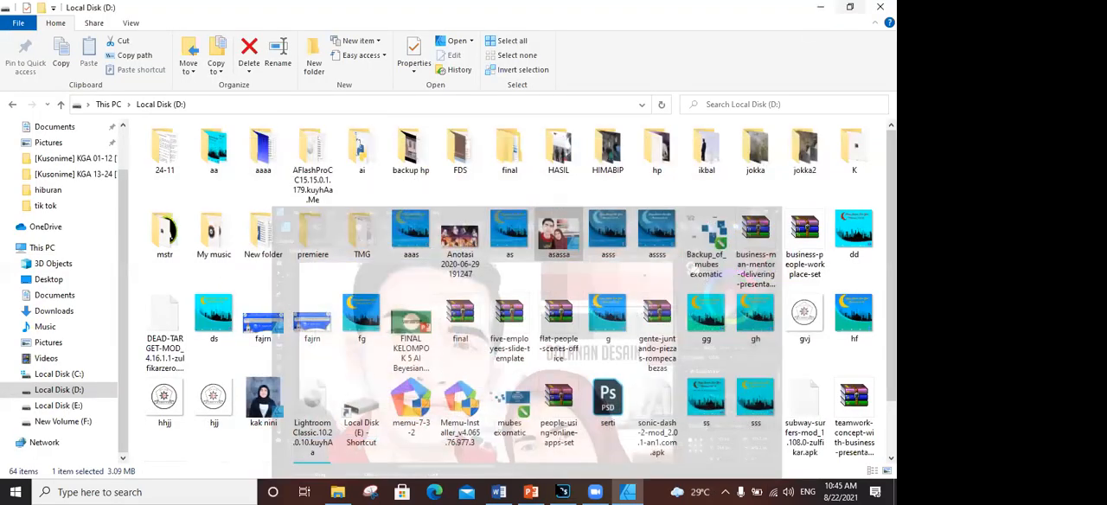
- Switch to the materi desain document in Word and highlight the Blue 300 hex code 64B5F6 in the color list
{"action": "left_click", "coordinate": [559, 489]}
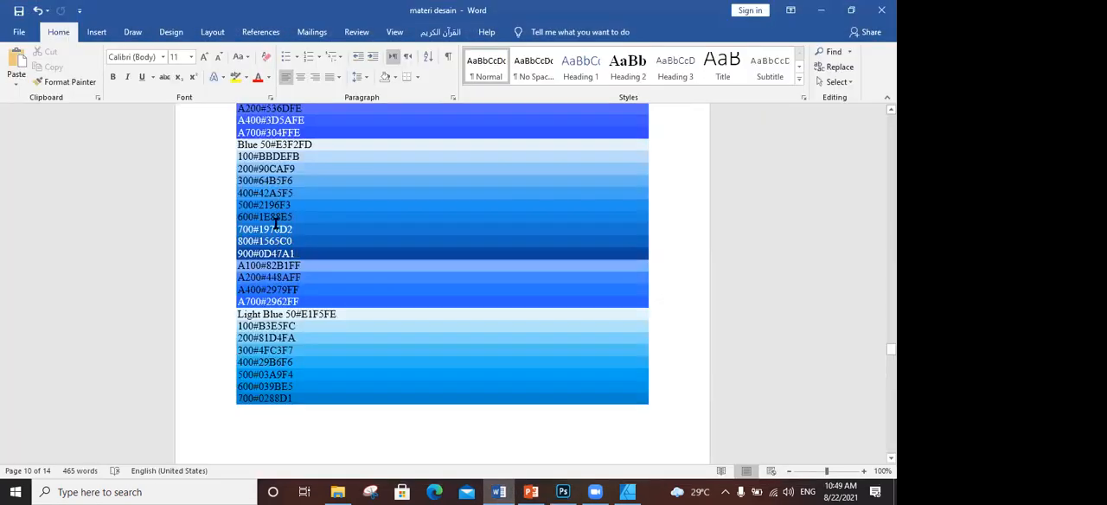
{"action": "left_click_drag", "start_coordinate": [259, 193], "coordinate": [297, 193]}
{"action": "double_click", "coordinate": [267, 182]}
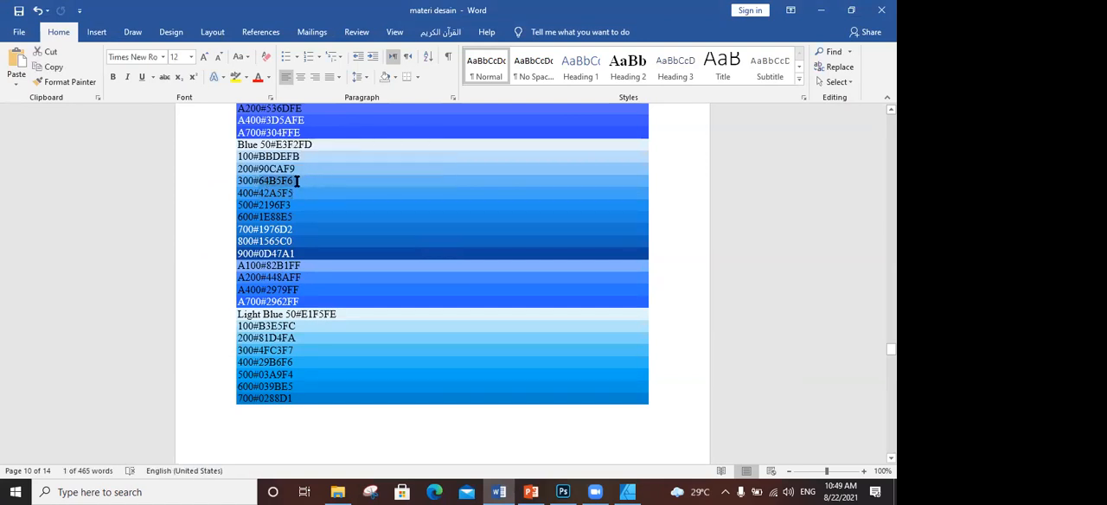
- Return to Affinity Designer, open the document setup's color settings, and examine the available color formats and RGB color profiles
{"action": "left_click", "coordinate": [628, 492]}
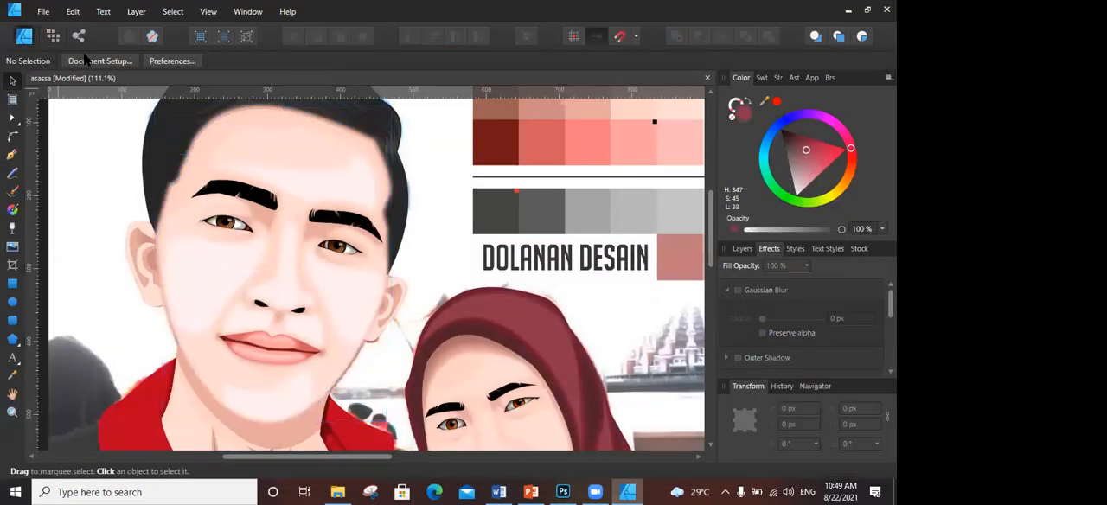
{"action": "left_click", "coordinate": [87, 59]}
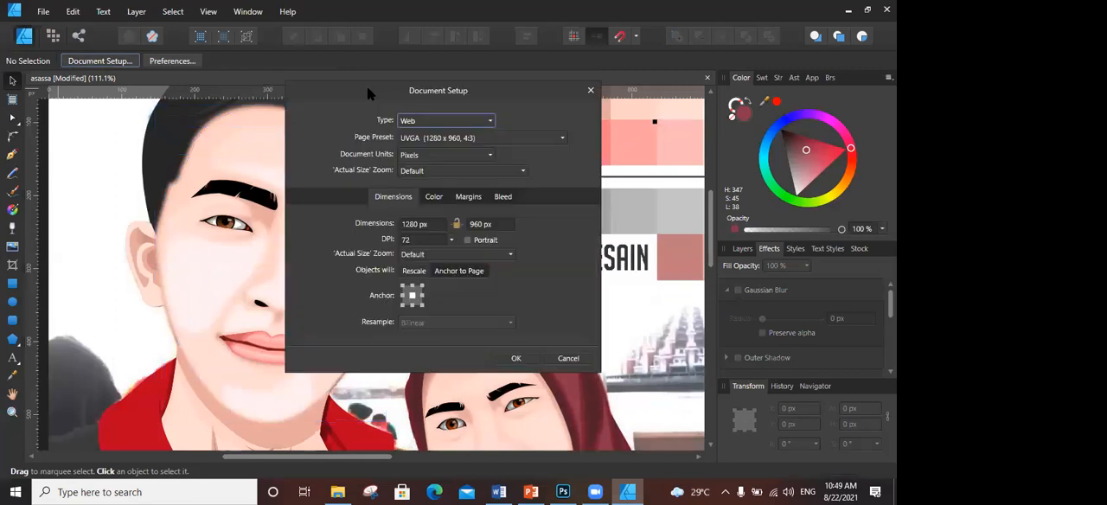
{"action": "left_click", "coordinate": [284, 189]}
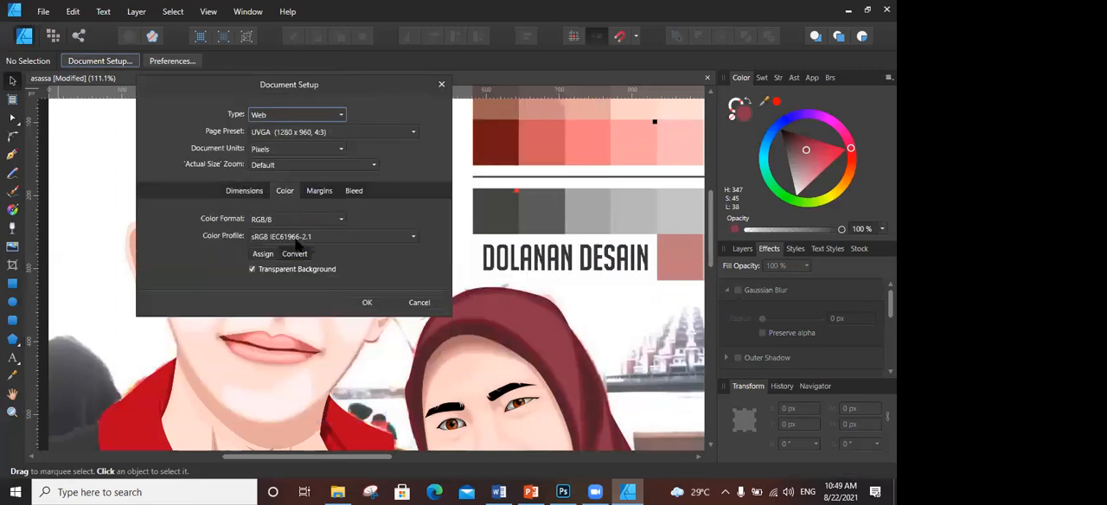
{"action": "left_click", "coordinate": [291, 221]}
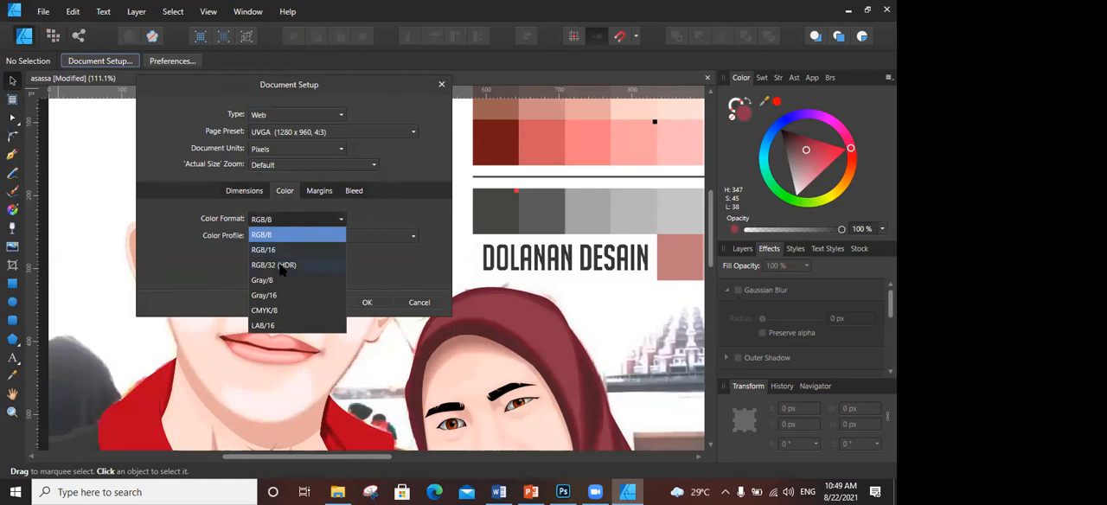
{"action": "left_click", "coordinate": [302, 230]}
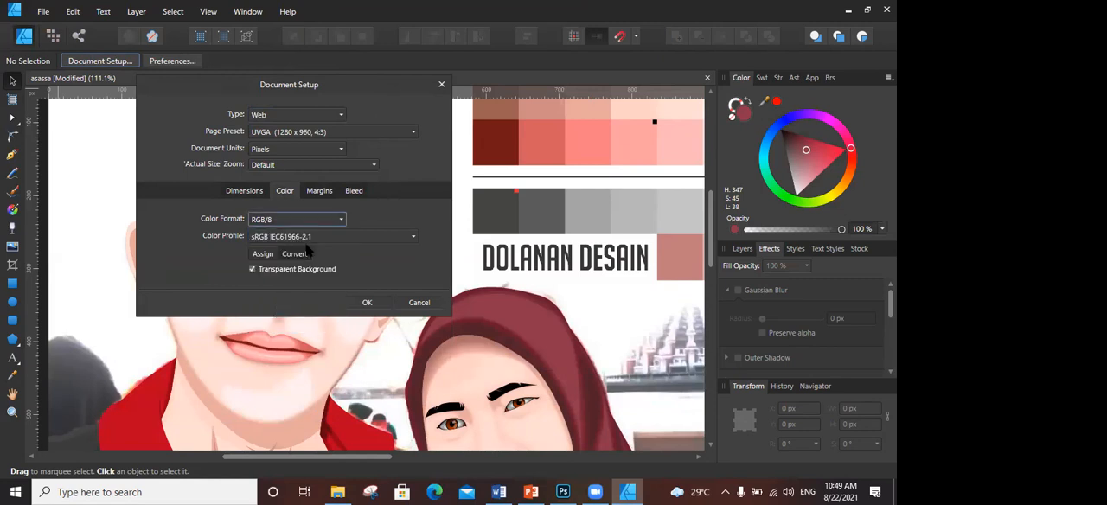
{"action": "left_click", "coordinate": [309, 238]}
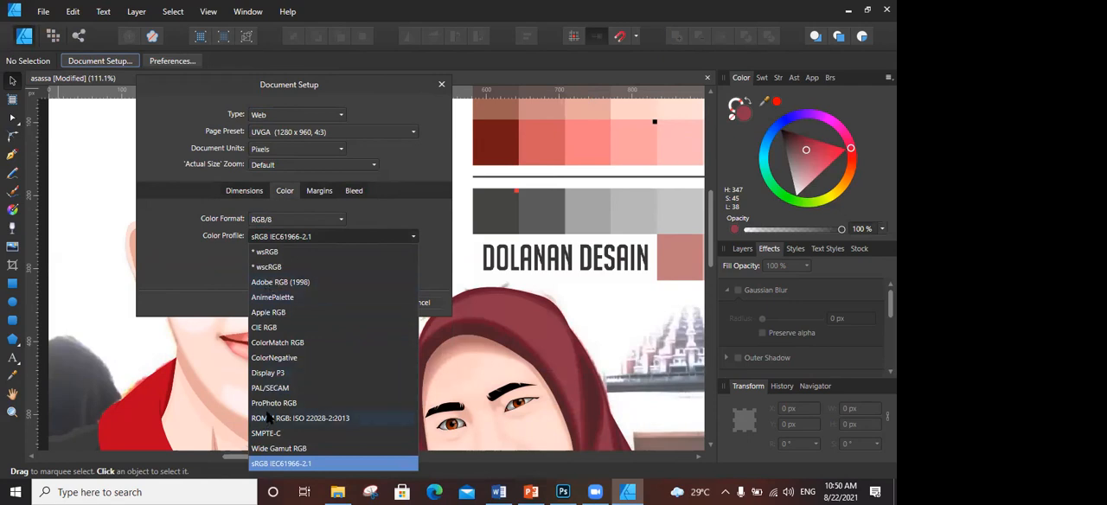
- Try the RGB/32 (HDR) color format, examine its linear color profiles, and close the document setup without applying the change
{"action": "left_click", "coordinate": [305, 224]}
{"action": "left_click", "coordinate": [304, 223]}
{"action": "left_click", "coordinate": [293, 266]}
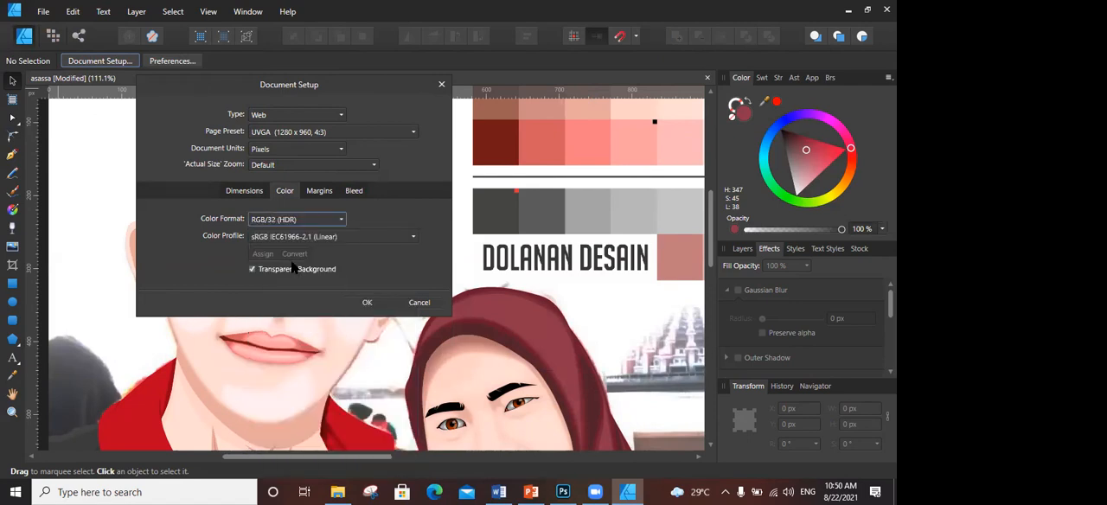
{"action": "left_click", "coordinate": [298, 237]}
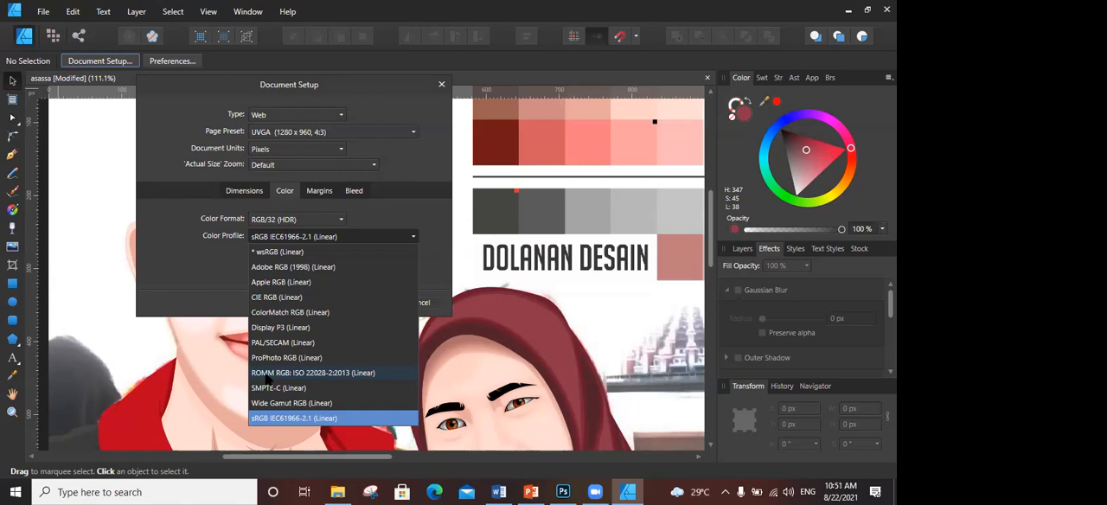
{"action": "left_click", "coordinate": [283, 57]}
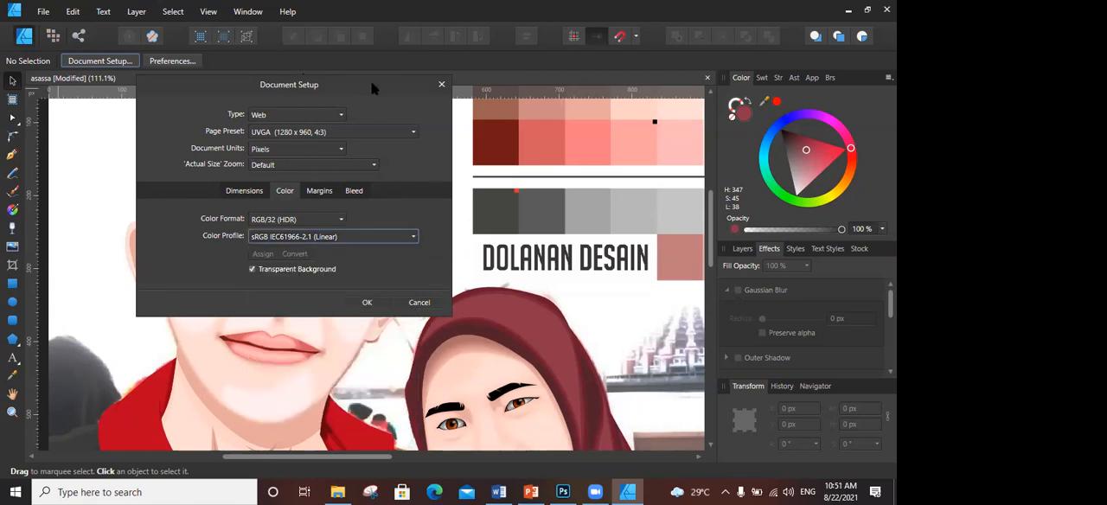
{"action": "left_click_drag", "start_coordinate": [372, 85], "coordinate": [285, 132]}
{"action": "left_click", "coordinate": [349, 137]}
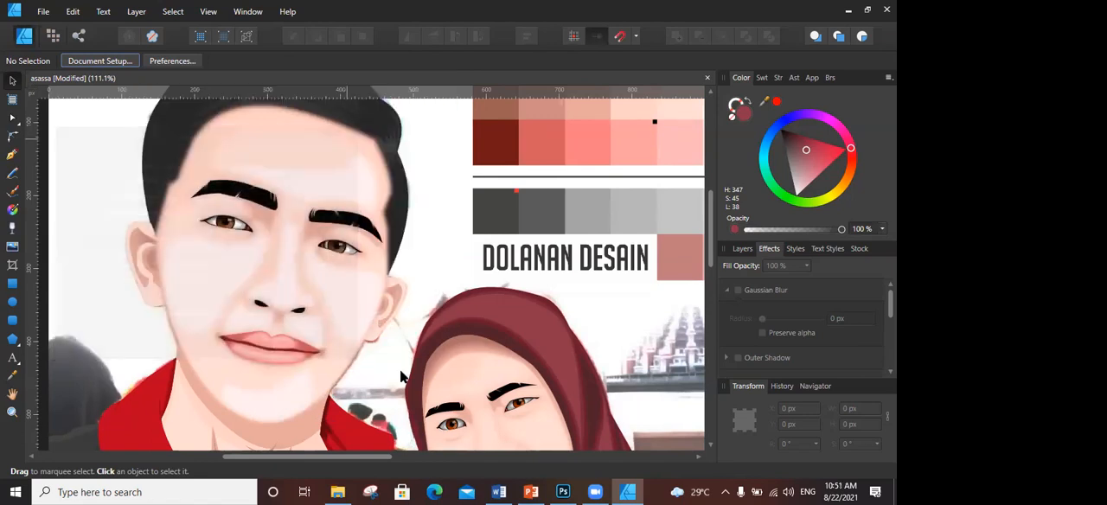
- Switch to the PowerPoint presentation, open slide 18 on text opacity, and start and exit the slide show from it
{"action": "scroll", "coordinate": [474, 407], "scroll_direction": "down", "scroll_amount": 2}
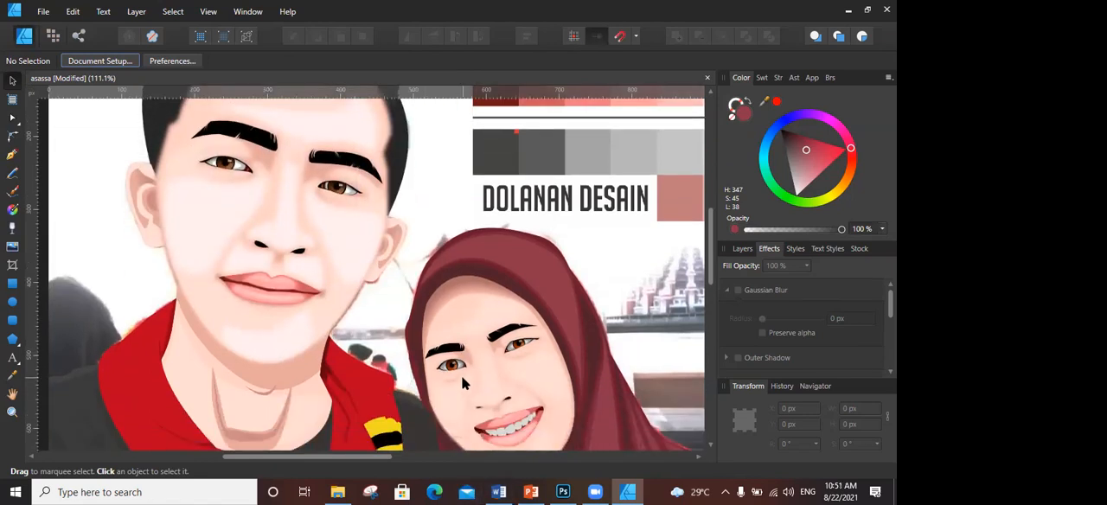
{"action": "scroll", "coordinate": [462, 383], "scroll_direction": "down", "scroll_amount": 3}
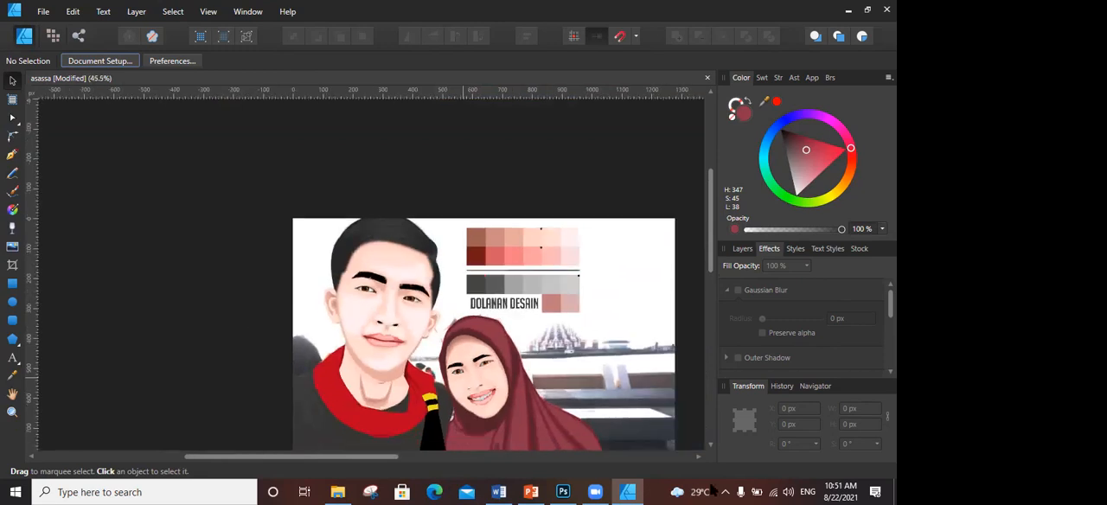
{"action": "mouse_move", "coordinate": [605, 491]}
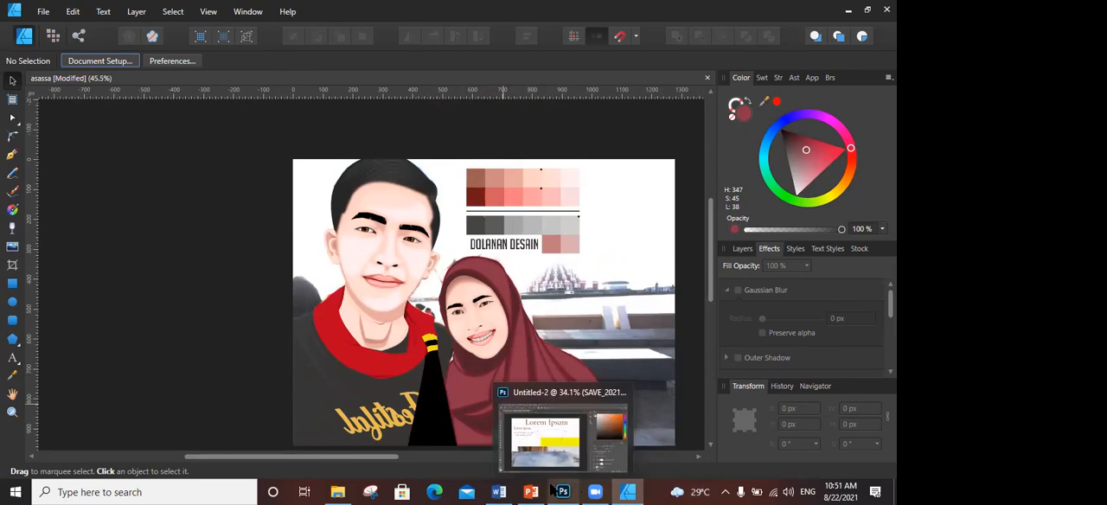
{"action": "left_click", "coordinate": [508, 411]}
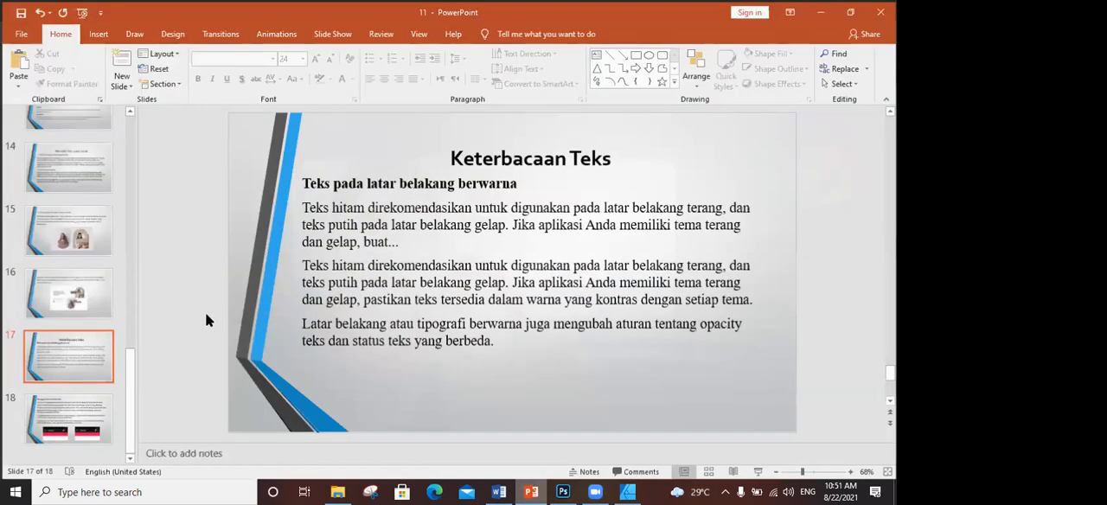
{"action": "left_click", "coordinate": [56, 411]}
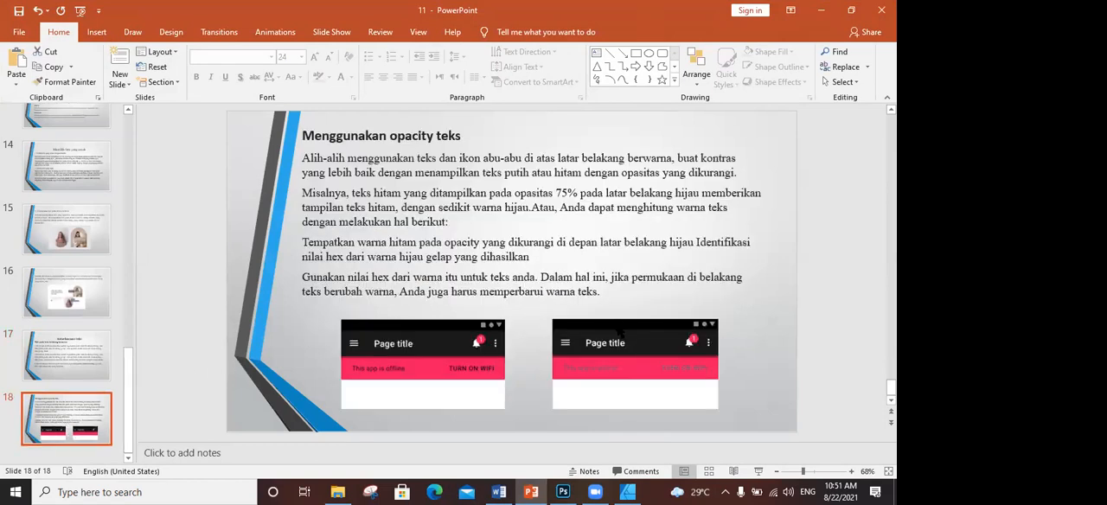
{"action": "left_click", "coordinate": [758, 471]}
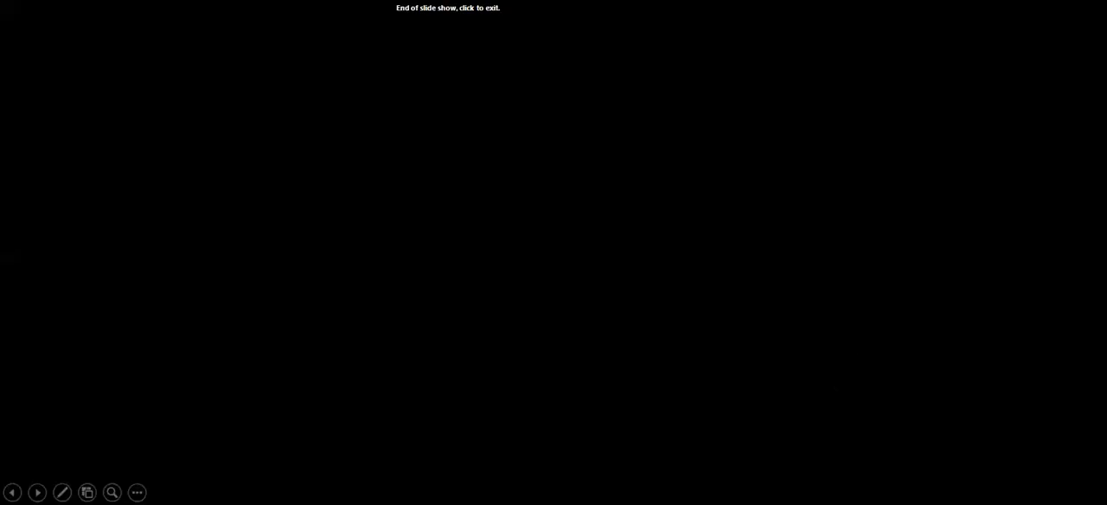
{"action": "left_click", "coordinate": [794, 429]}
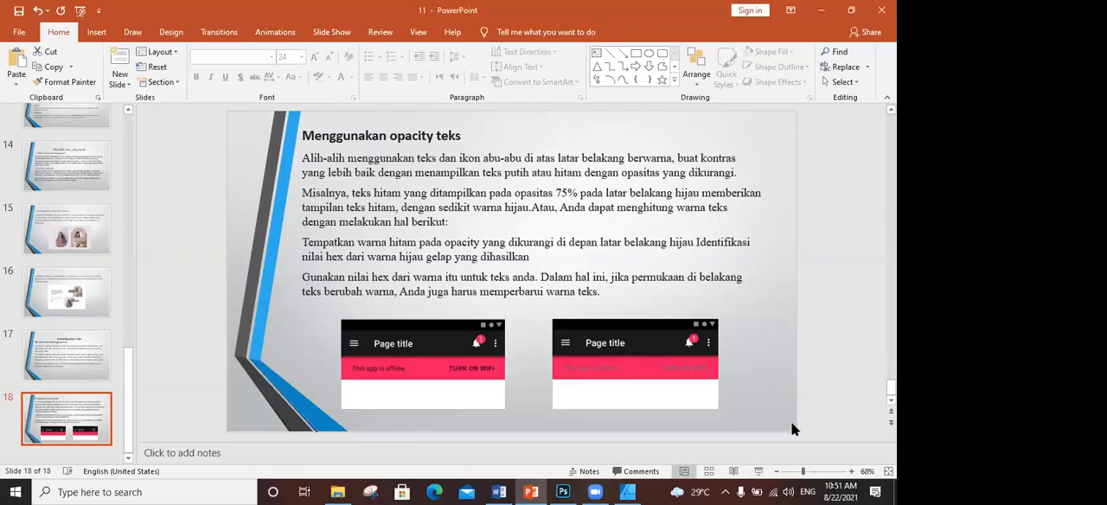
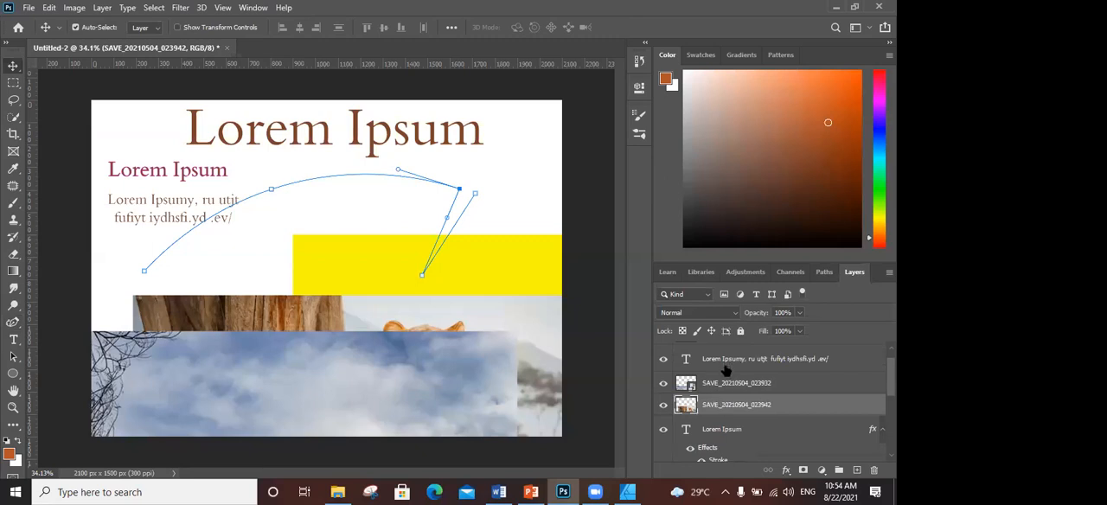
- Cut the drawn curved path from the canvas and try to cut the contents of the paragraph text layer
{"action": "left_click", "coordinate": [726, 369]}
{"action": "key", "text": "ctrl+a"}
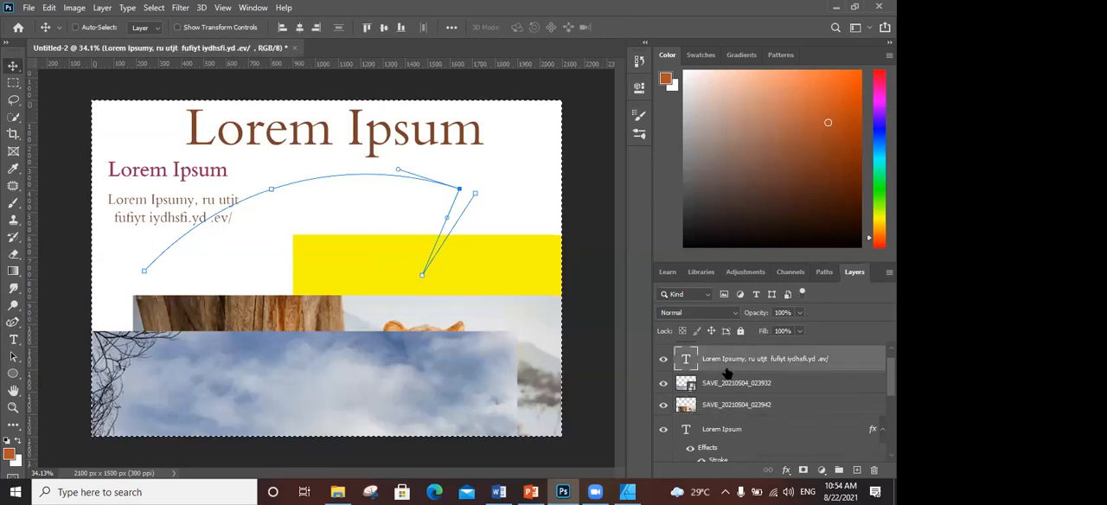
{"action": "key", "text": "ctrl+x"}
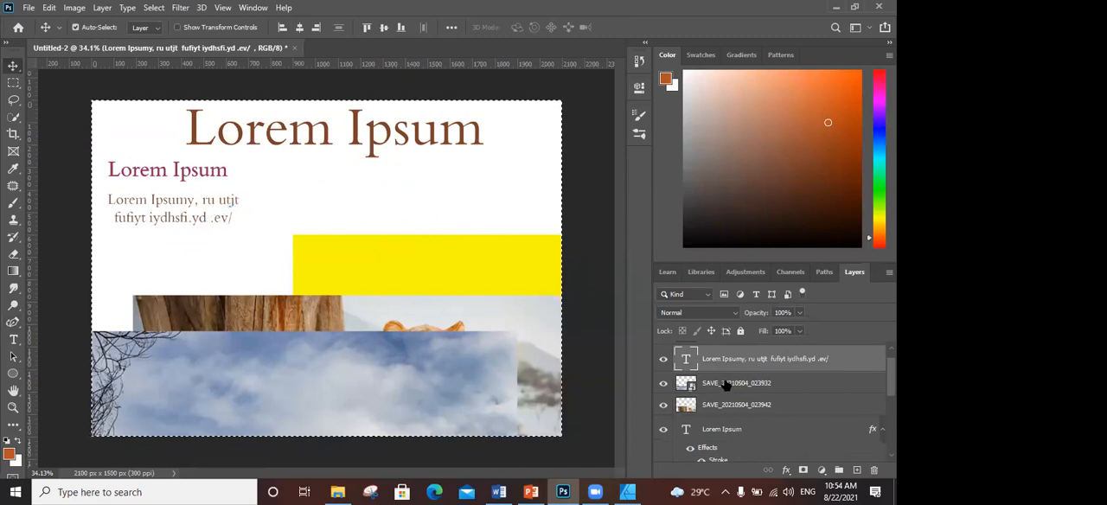
{"action": "key", "text": "ctrl+x"}
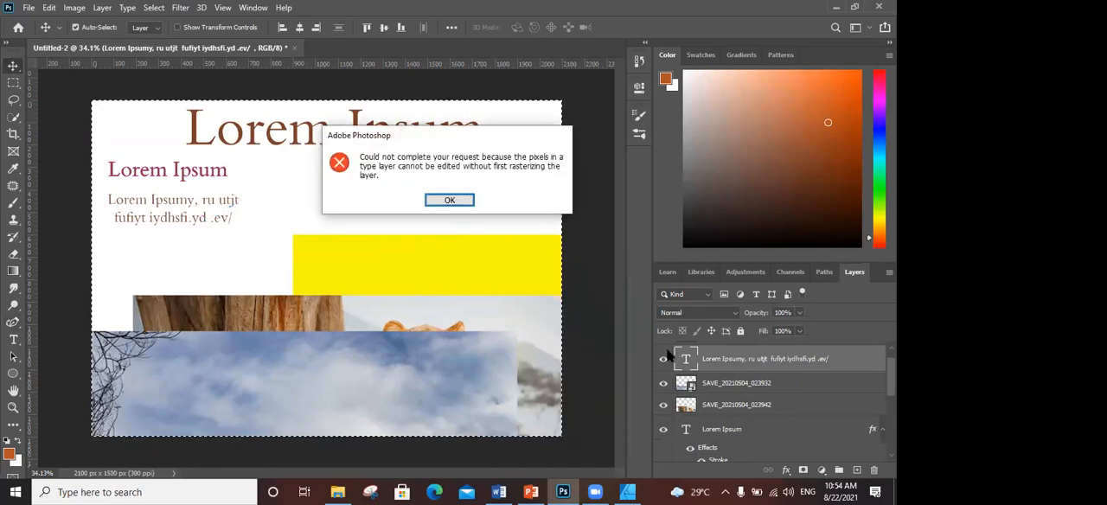
{"action": "left_click", "coordinate": [450, 201]}
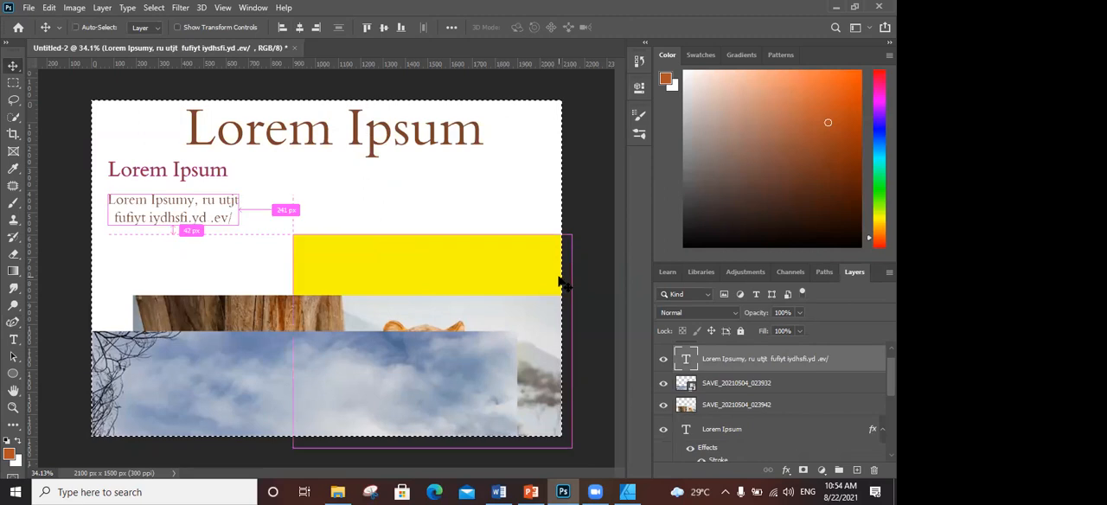
{"action": "key", "text": "ctrl+s"}
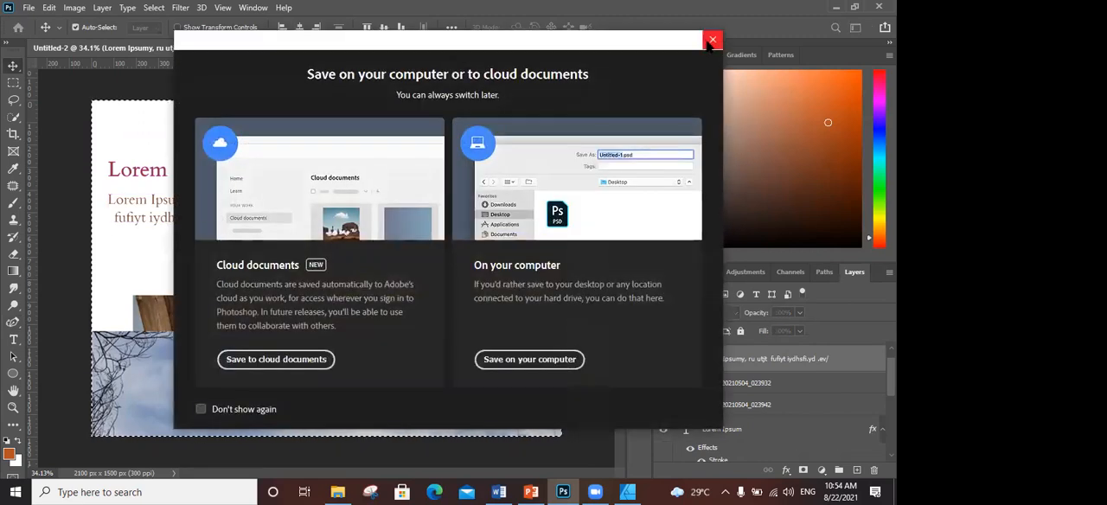
{"action": "key", "text": "Escape"}
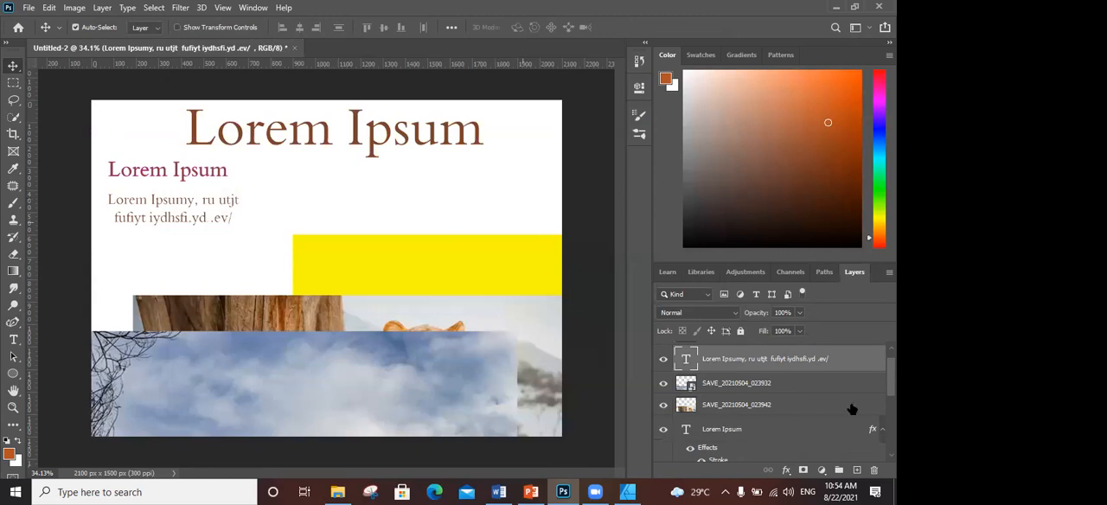
- Delete every layer except Rectangle 4 and check that layer by showing it and hiding it again
{"action": "left_click", "coordinate": [731, 387]}
{"action": "key", "text": "Delete"}
{"action": "key", "text": "Delete"}
{"action": "key", "text": "Delete"}
{"action": "key", "text": "Delete"}
{"action": "key", "text": "Delete"}
{"action": "key", "text": "Delete"}
{"action": "key", "text": "Delete"}
{"action": "key", "text": "Delete"}
{"action": "key", "text": "Delete"}
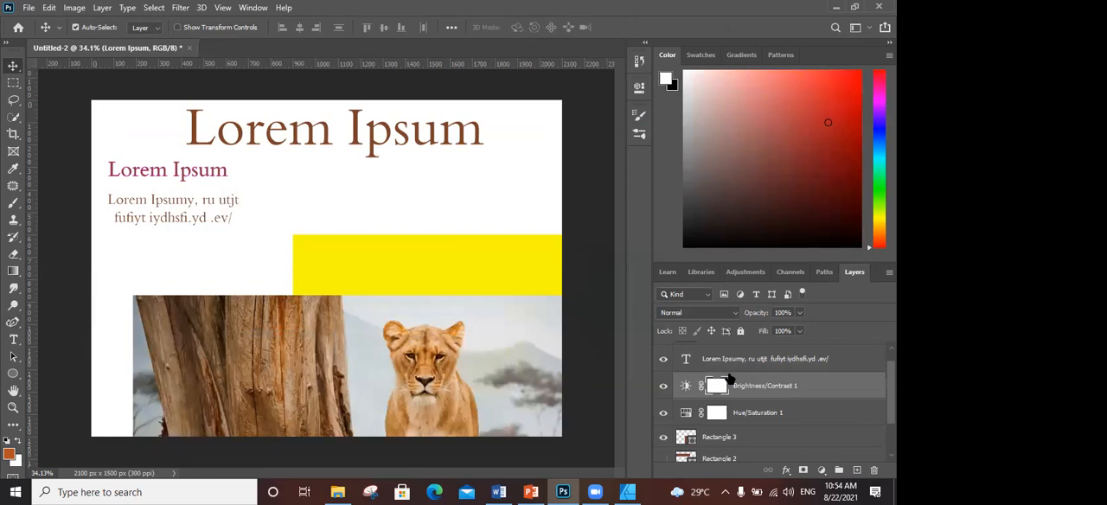
{"action": "key", "text": "Delete"}
{"action": "key", "text": "Delete"}
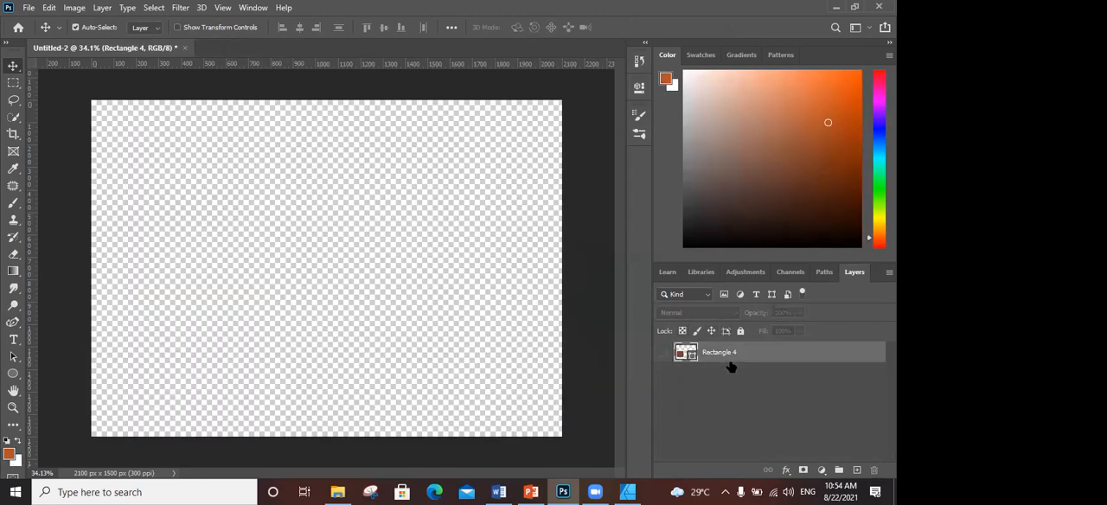
{"action": "left_click", "coordinate": [665, 355]}
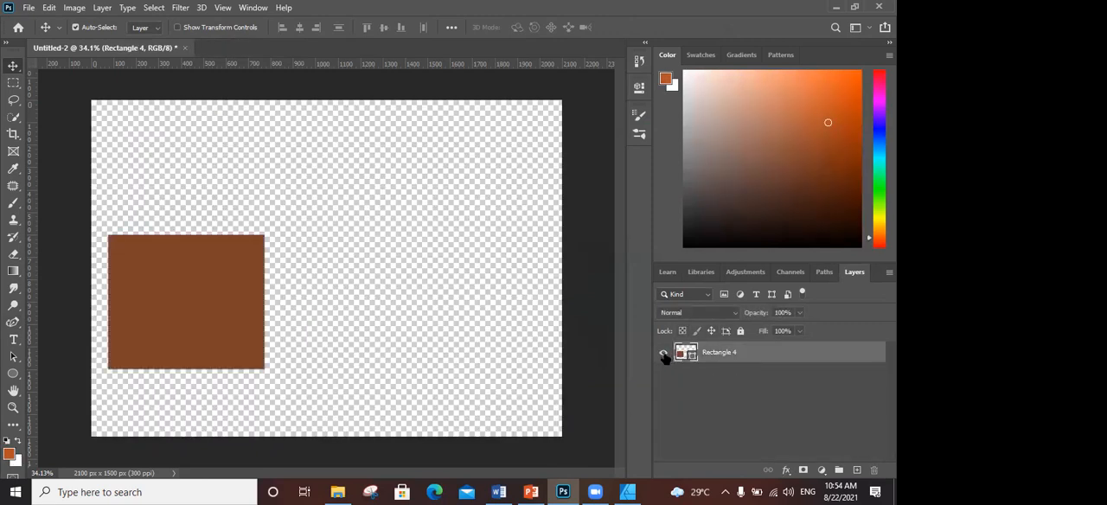
{"action": "left_click", "coordinate": [664, 355]}
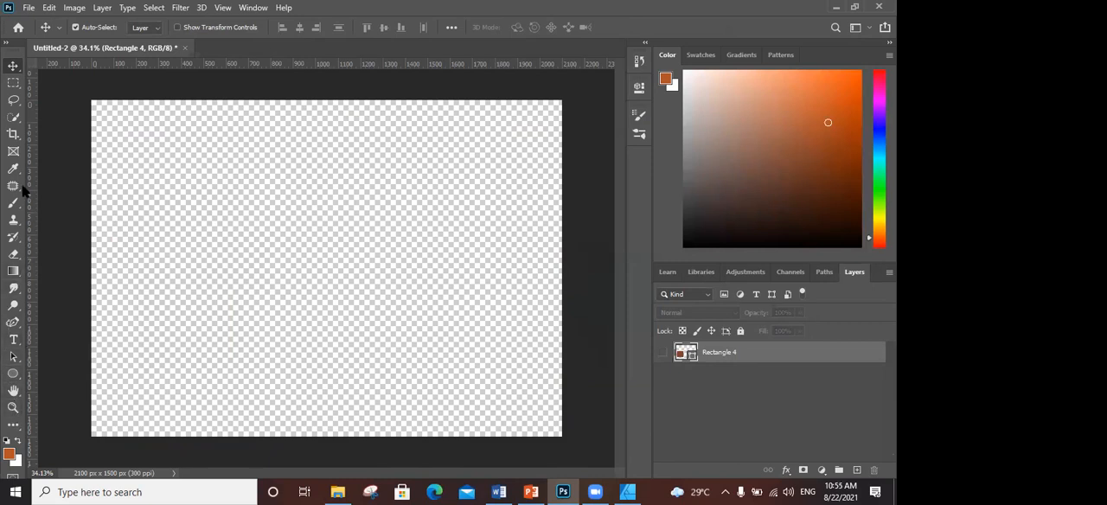
- Draw a rectangle shape of about 2169 × 1513 px covering the whole canvas
{"action": "left_click_drag", "start_coordinate": [13, 373], "coordinate": [40, 384]}
{"action": "left_click", "coordinate": [54, 374]}
{"action": "left_click_drag", "start_coordinate": [84, 95], "coordinate": [577, 419]}
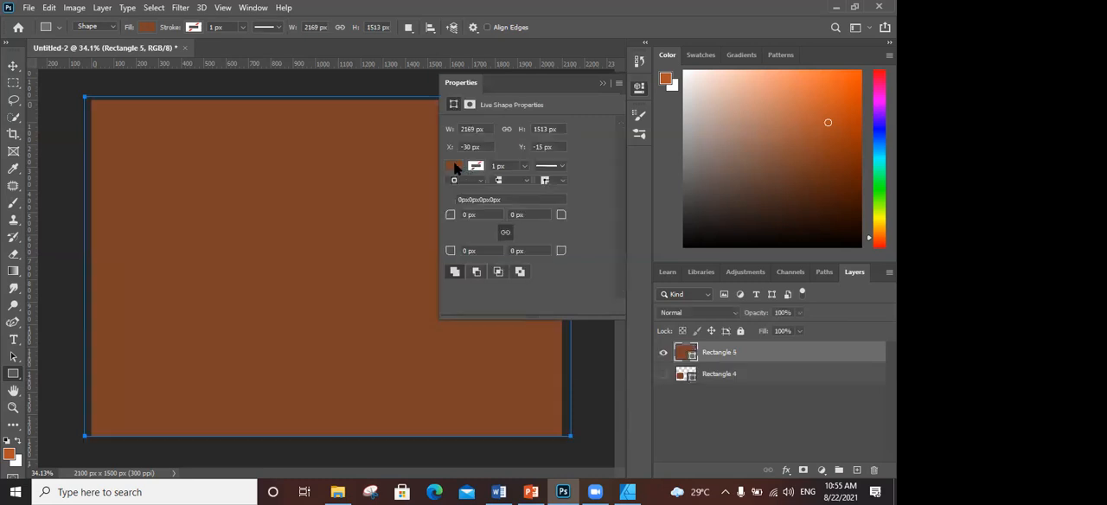
- Set the canvas-sized rectangle's fill to white (ffffff), and collapse and dock its properties
{"action": "left_click", "coordinate": [453, 165]}
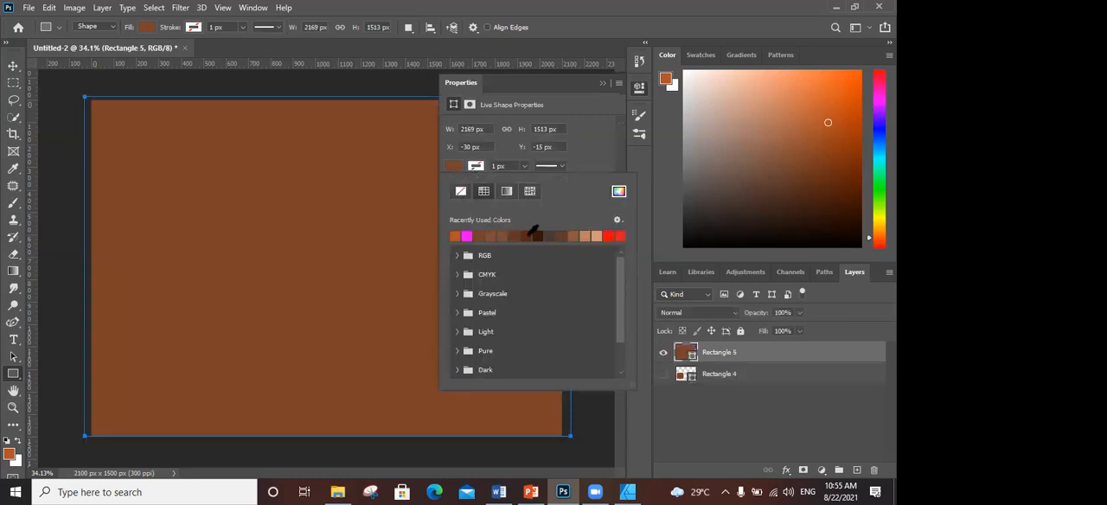
{"action": "left_click_drag", "start_coordinate": [528, 92], "coordinate": [448, 97]}
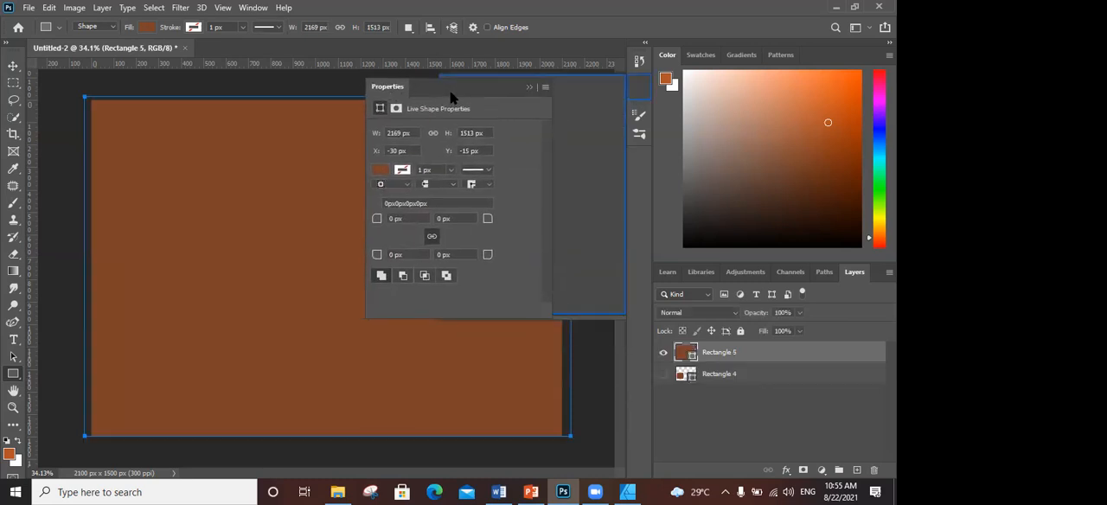
{"action": "left_click", "coordinate": [393, 111]}
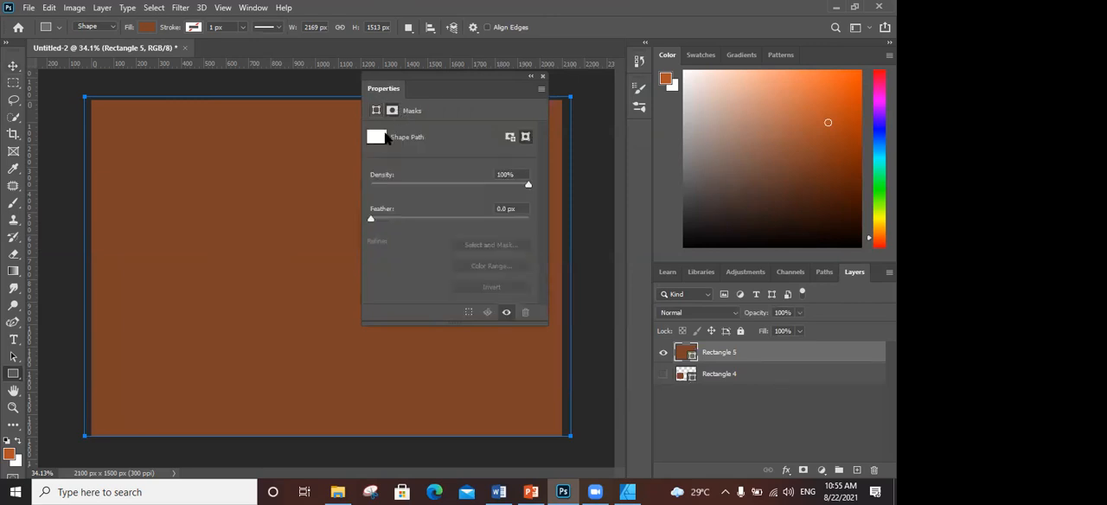
{"action": "left_click", "coordinate": [376, 111]}
{"action": "left_click", "coordinate": [378, 172]}
{"action": "left_click", "coordinate": [379, 173]}
{"action": "left_click", "coordinate": [379, 172]}
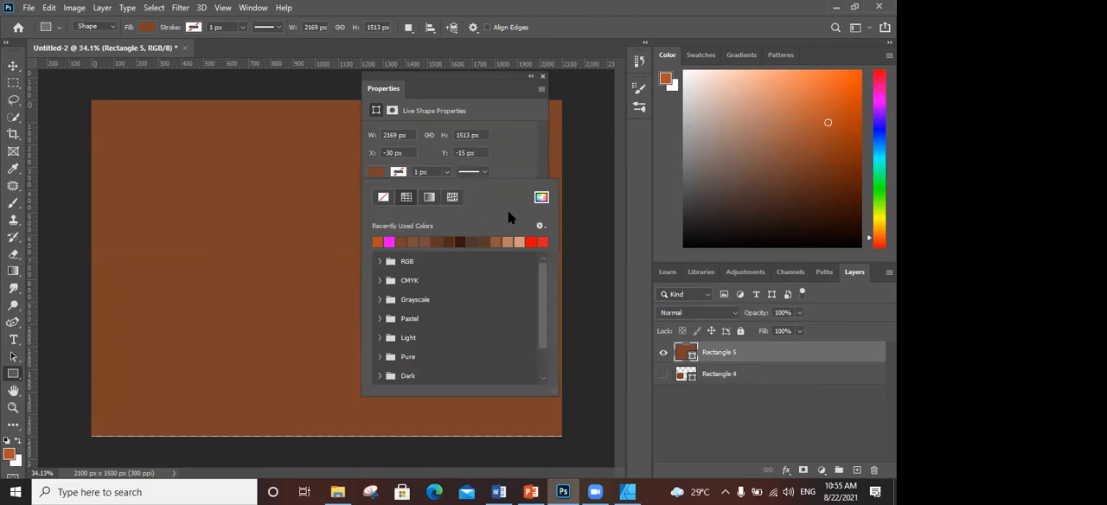
{"action": "left_click", "coordinate": [541, 198]}
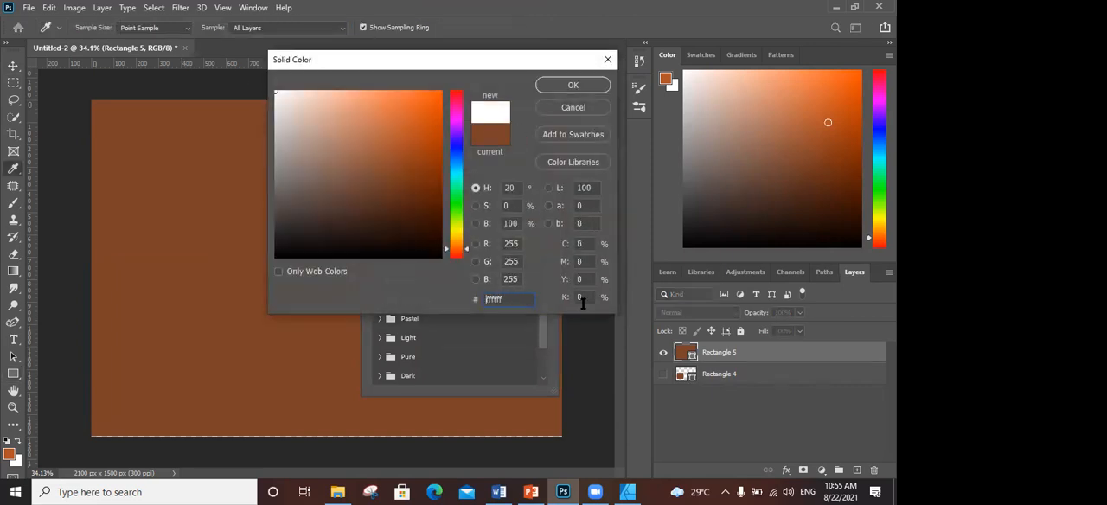
{"action": "left_click", "coordinate": [573, 85]}
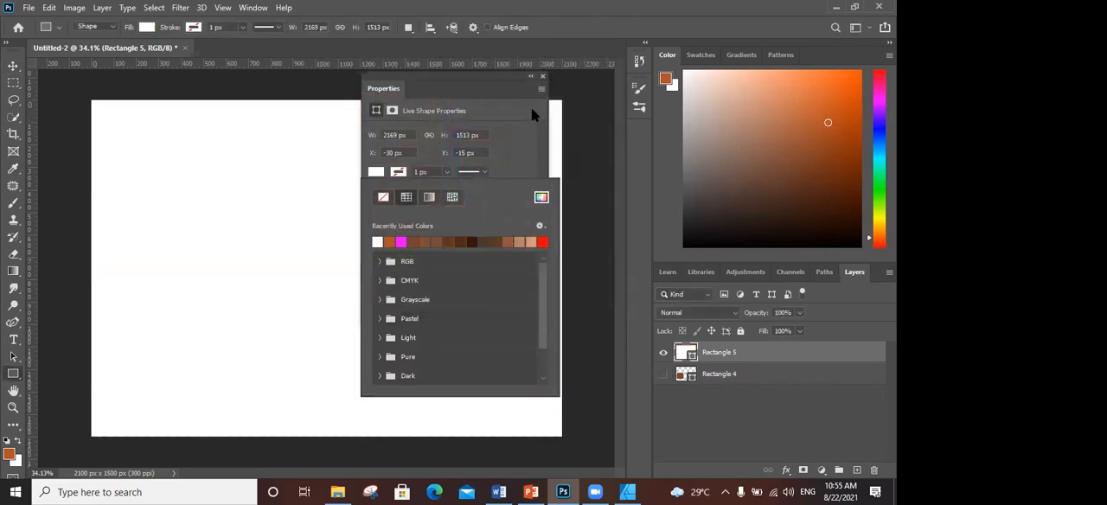
{"action": "left_click", "coordinate": [530, 79]}
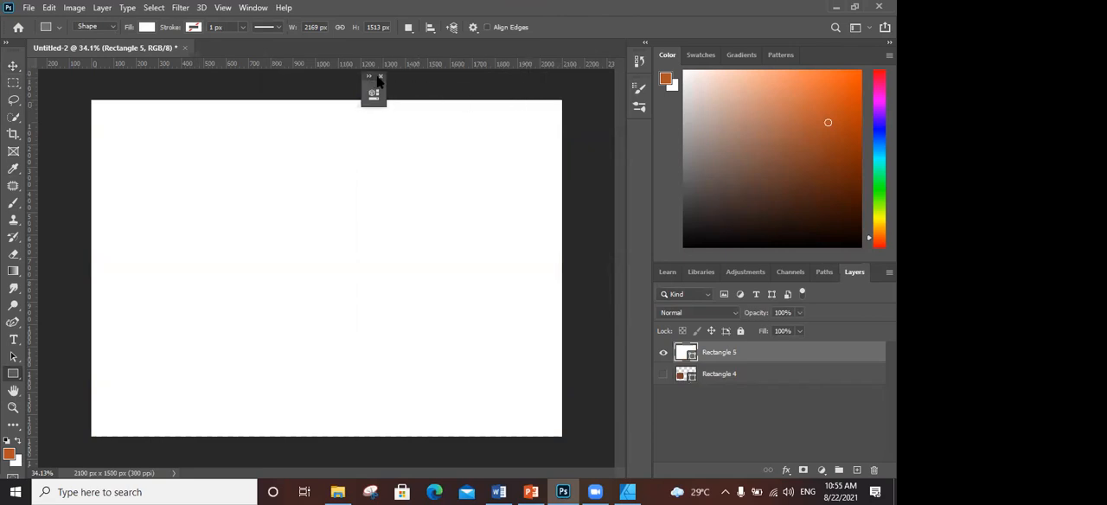
{"action": "left_click_drag", "start_coordinate": [377, 88], "coordinate": [620, 355]}
- Make a wide rectangular marquee selection across the upper part of the canvas and choose a hard round brush
{"action": "left_click", "coordinate": [14, 83]}
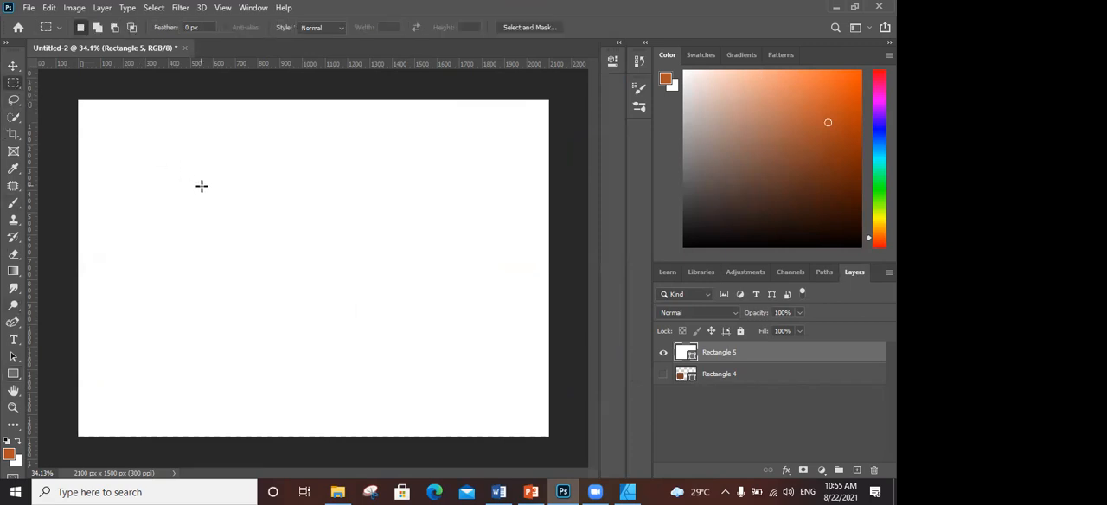
{"action": "left_click_drag", "start_coordinate": [136, 121], "coordinate": [450, 233]}
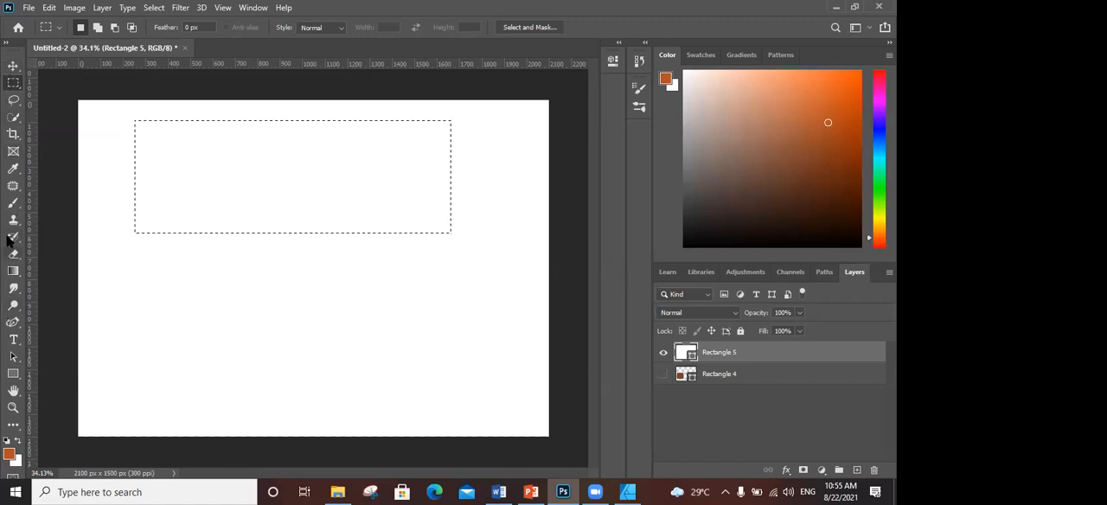
{"action": "left_click", "coordinate": [14, 201]}
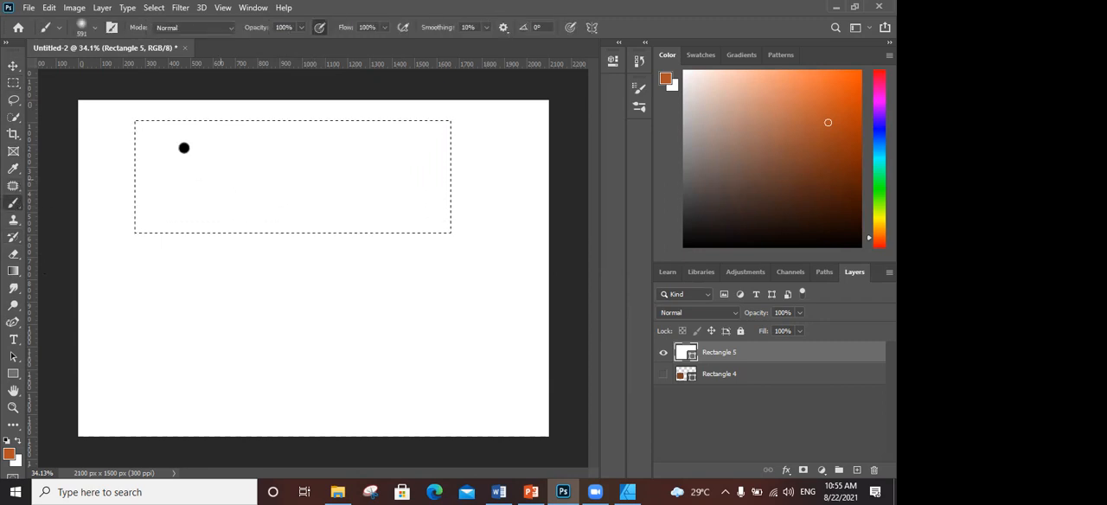
{"action": "left_click", "coordinate": [95, 29]}
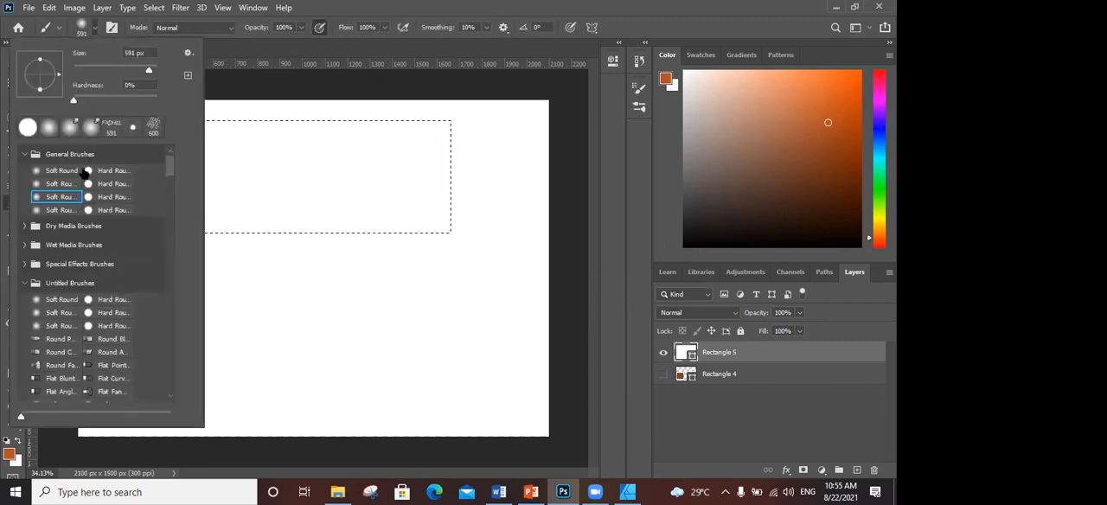
{"action": "left_click", "coordinate": [88, 198]}
- Try to paint inside the selection on Rectangle 5, rasterizing the shape layer
{"action": "left_click", "coordinate": [344, 181]}
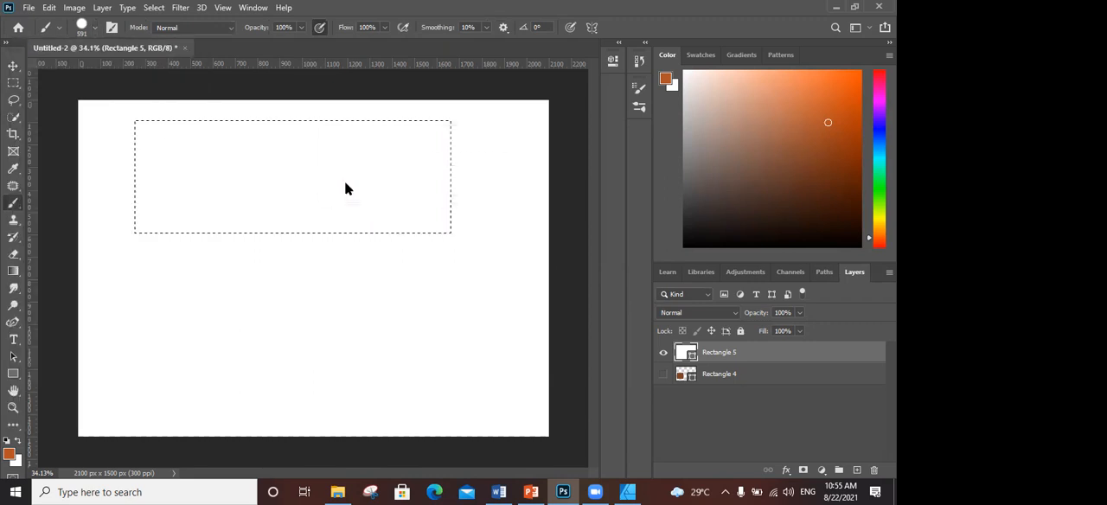
{"action": "left_click", "coordinate": [345, 182]}
{"action": "left_click", "coordinate": [383, 191]}
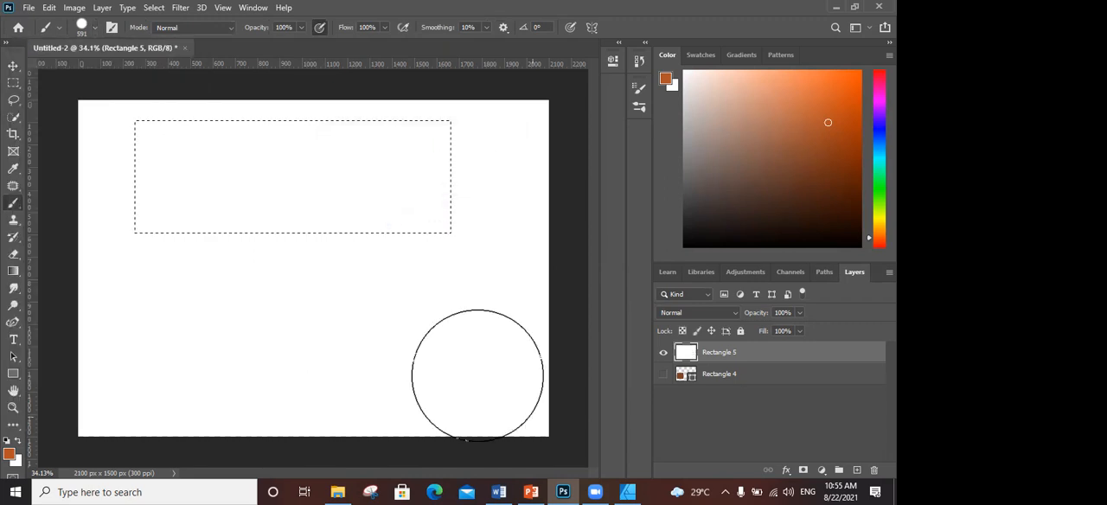
- Add a new layer above Rectangle 5 and try to paint inside the selection with the brush
{"action": "left_click", "coordinate": [856, 469]}
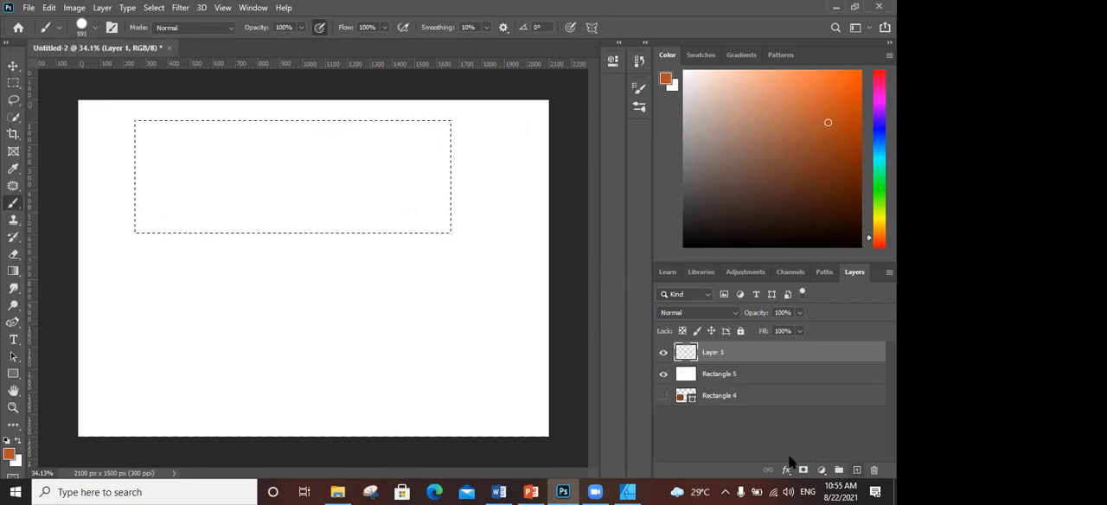
{"action": "left_click", "coordinate": [255, 185]}
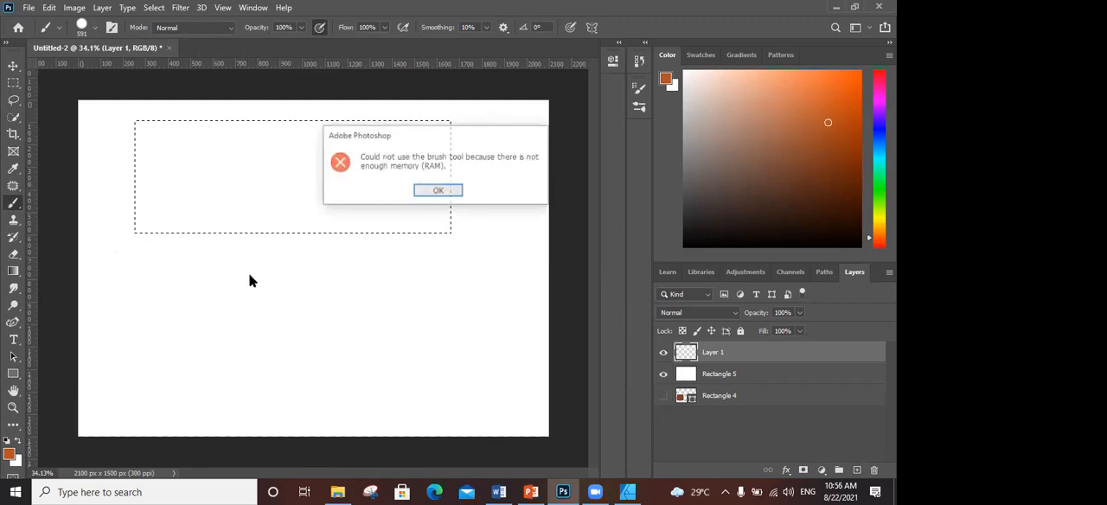
{"action": "left_click", "coordinate": [439, 191]}
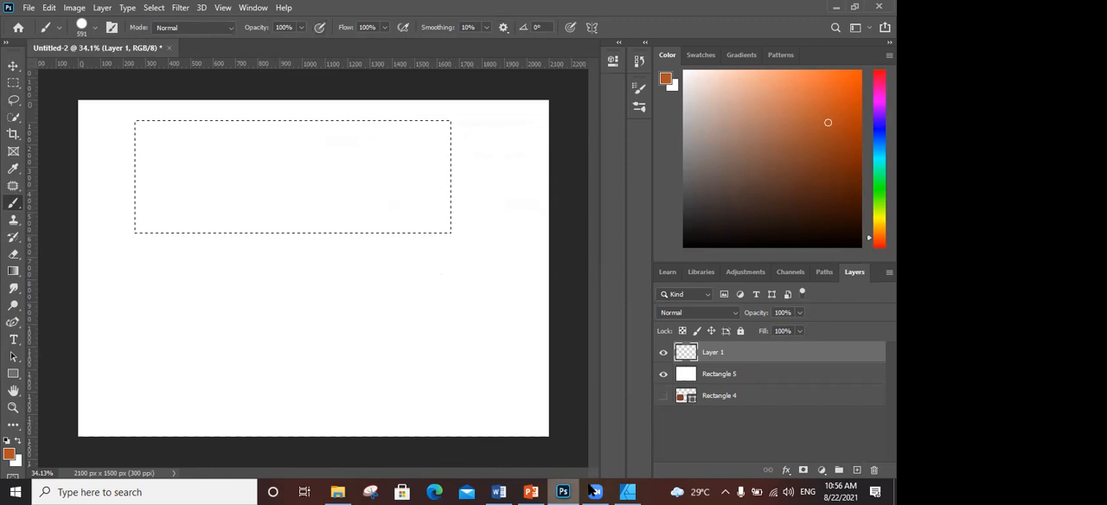
{"action": "mouse_move", "coordinate": [349, 491]}
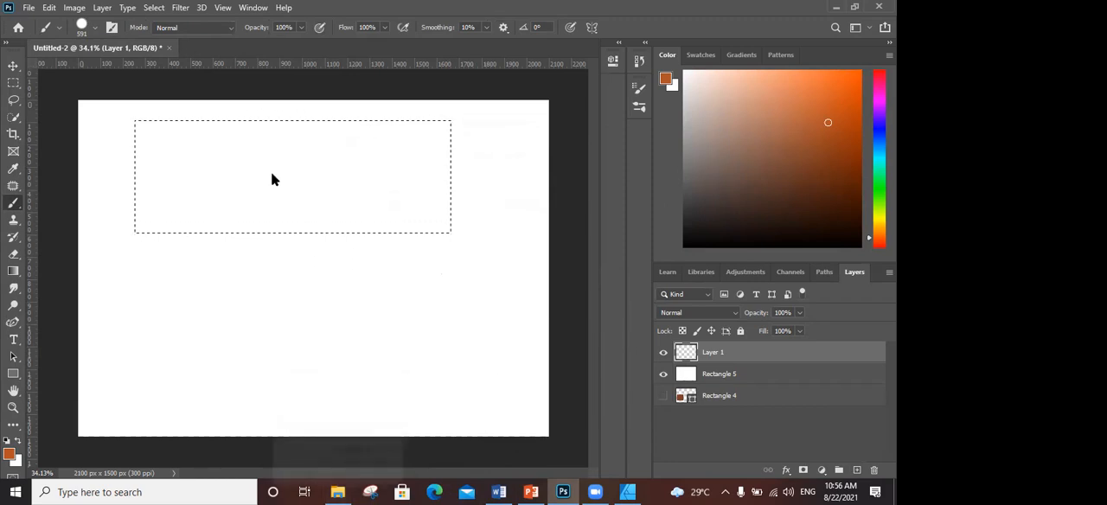
- Draw an orange rectangle of about 660 × 801 px near the middle of the canvas and close its properties
{"action": "left_click", "coordinate": [13, 100]}
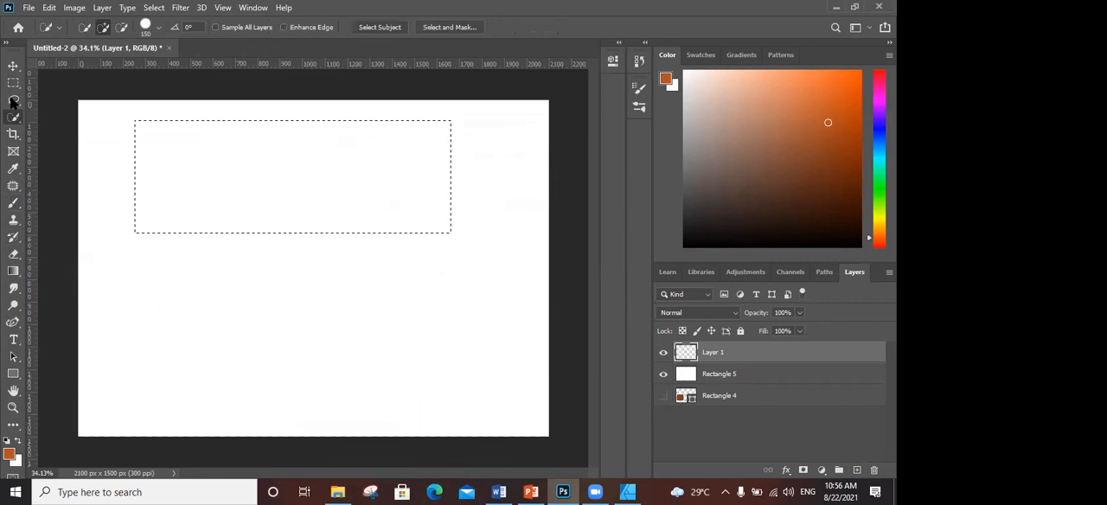
{"action": "left_click", "coordinate": [13, 374]}
{"action": "left_click_drag", "start_coordinate": [241, 160], "coordinate": [384, 344]}
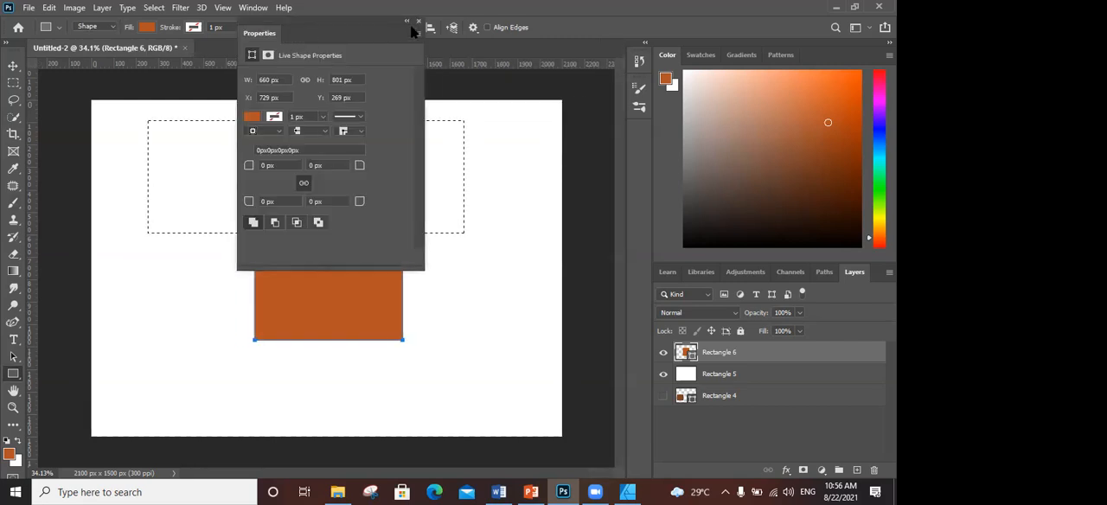
{"action": "left_click", "coordinate": [418, 21]}
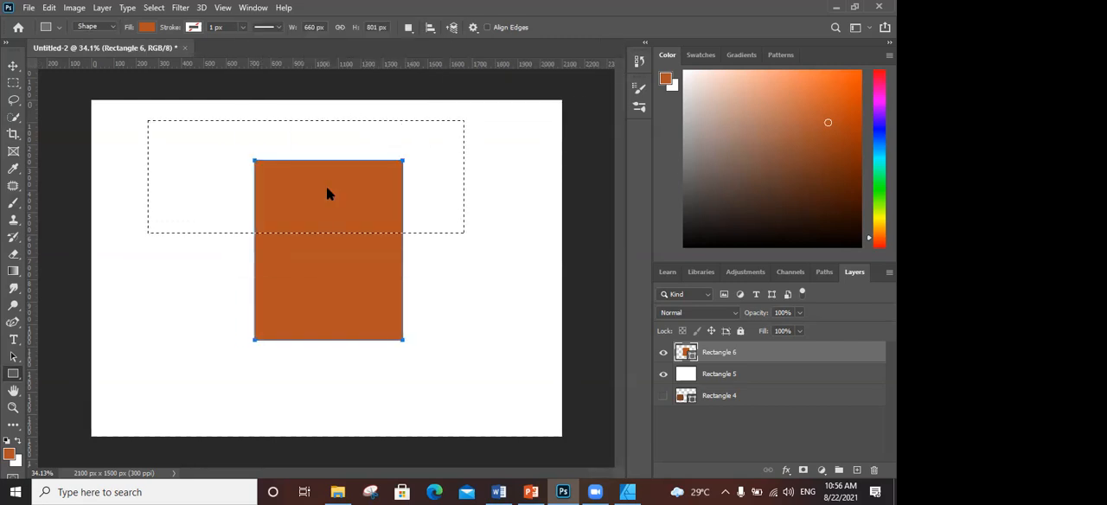
- Move the orange rectangle slightly down and to the right on the canvas
{"action": "key", "text": "v"}
{"action": "left_click", "coordinate": [690, 377]}
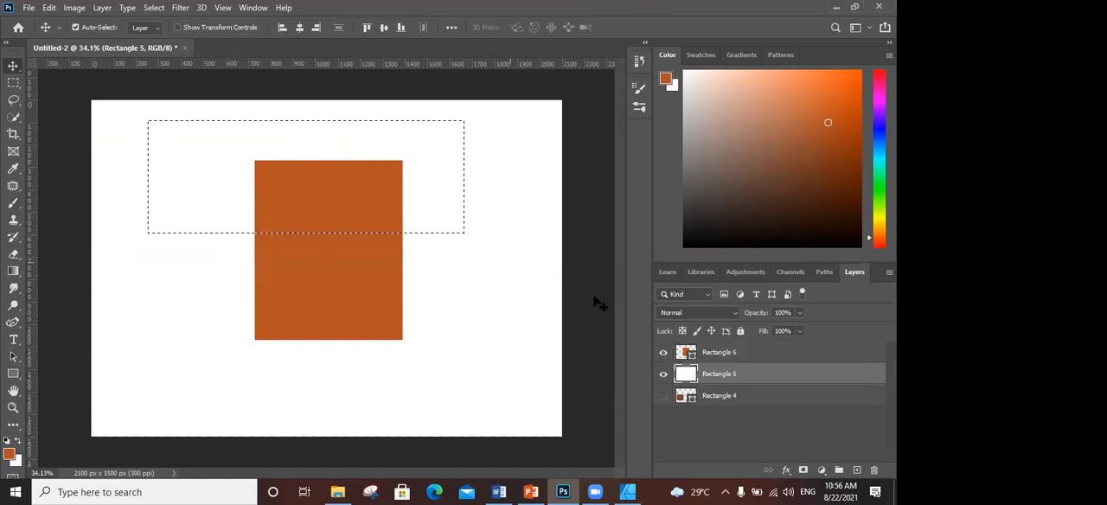
{"action": "left_click", "coordinate": [681, 355]}
{"action": "left_click_drag", "start_coordinate": [338, 176], "coordinate": [360, 198]}
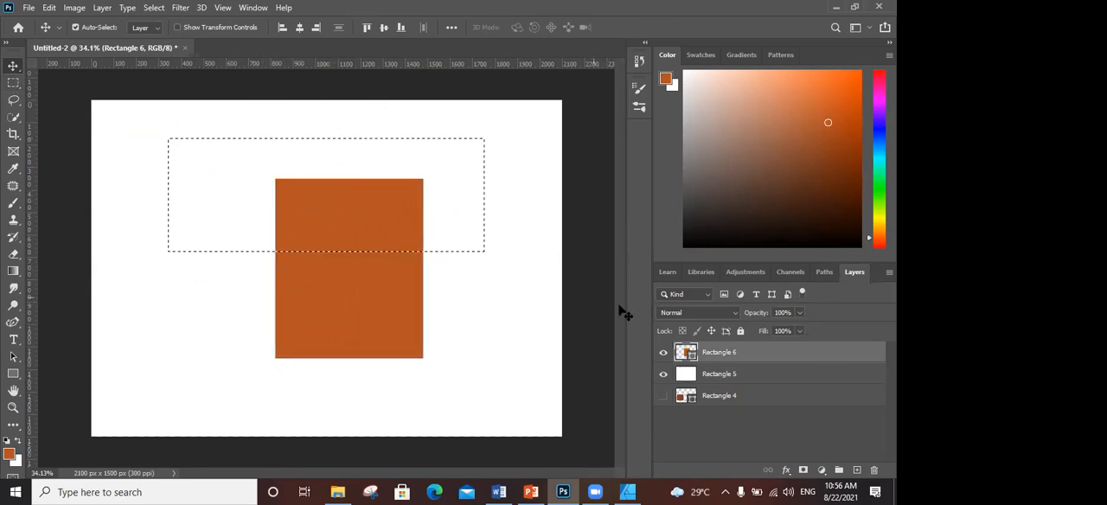
- Open the Layer Style blending options of the orange rectangle's layer and close them without changes
{"action": "double_click", "coordinate": [700, 354]}
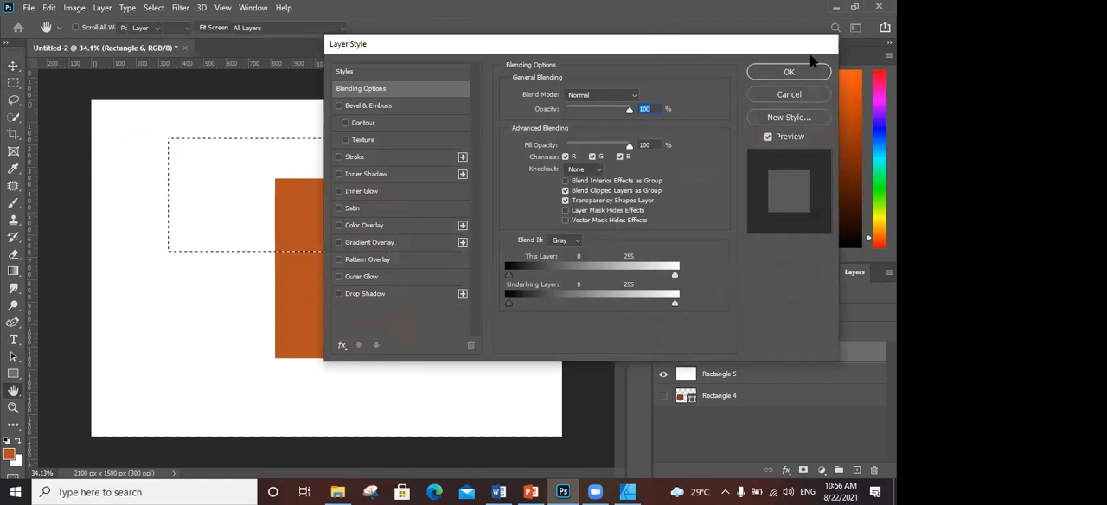
{"action": "left_click", "coordinate": [799, 69]}
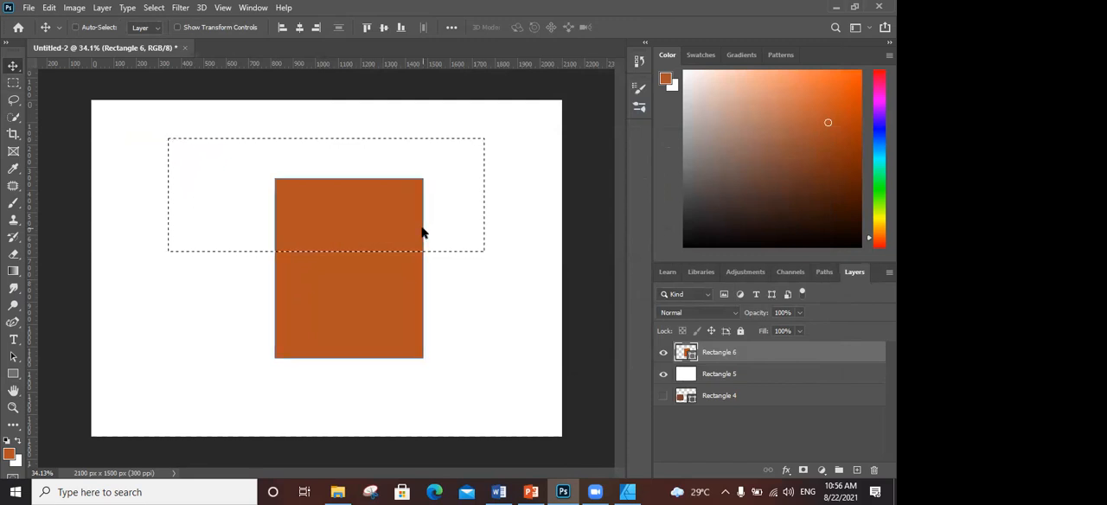
- Check the running processes in Task Manager and clear the rectangular selection on the canvas
{"action": "key", "text": "ctrl+shift+Escape"}
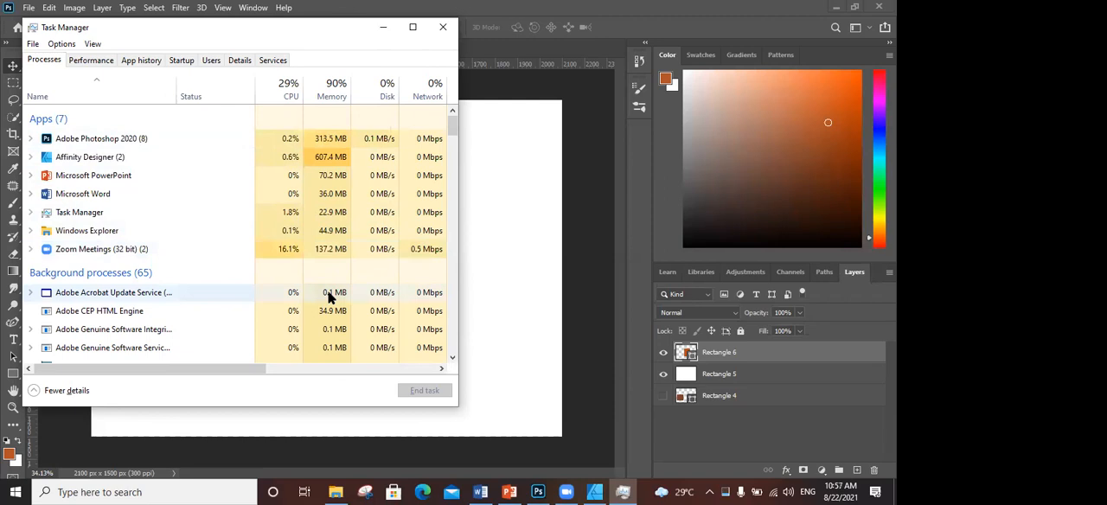
{"action": "left_click", "coordinate": [446, 30]}
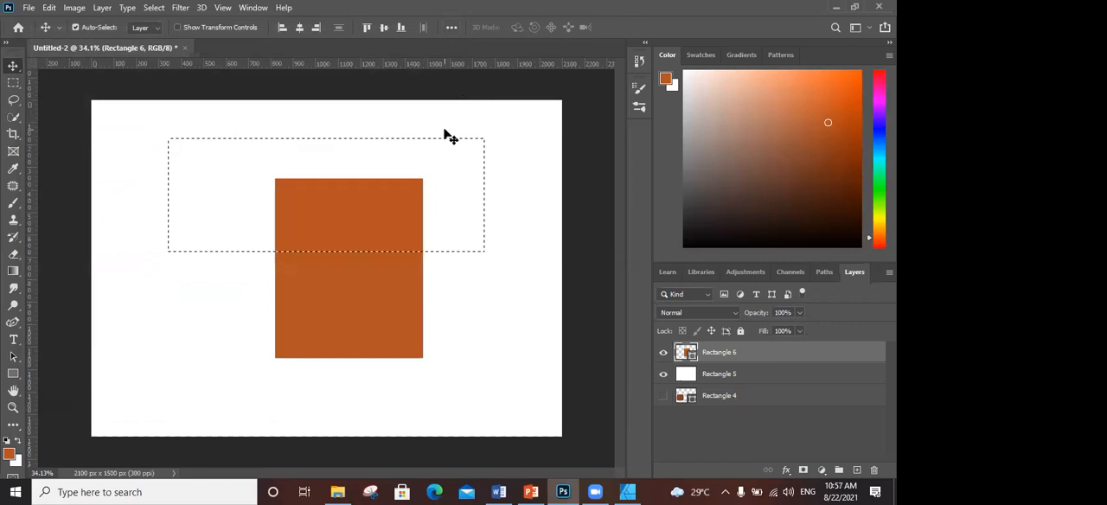
{"action": "key", "text": "ctrl+d"}
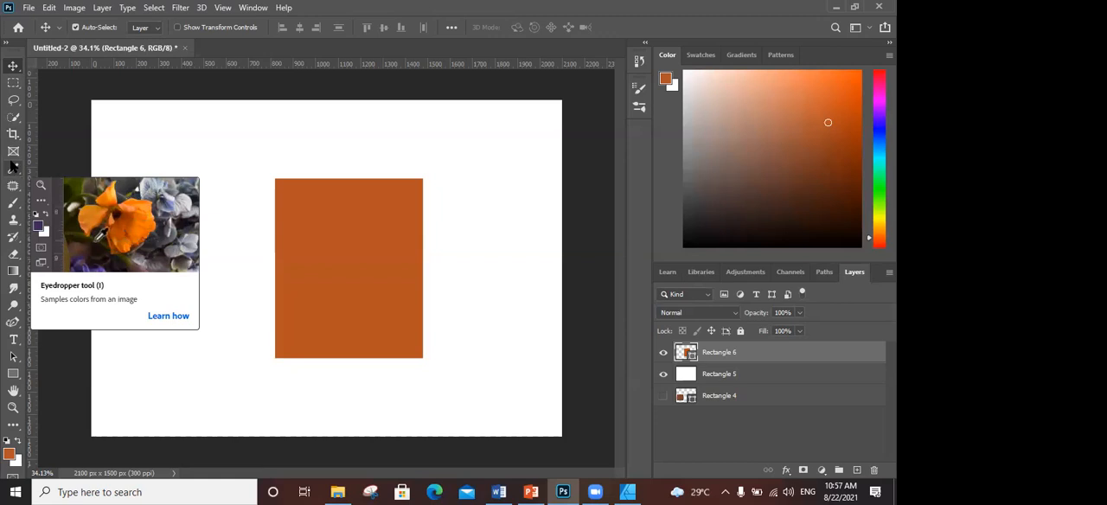
- Launch CorelDRAW 2020 from the desktop and create a new A5 landscape document of 21.0 × 14.8 cm
{"action": "left_click", "coordinate": [835, 7]}
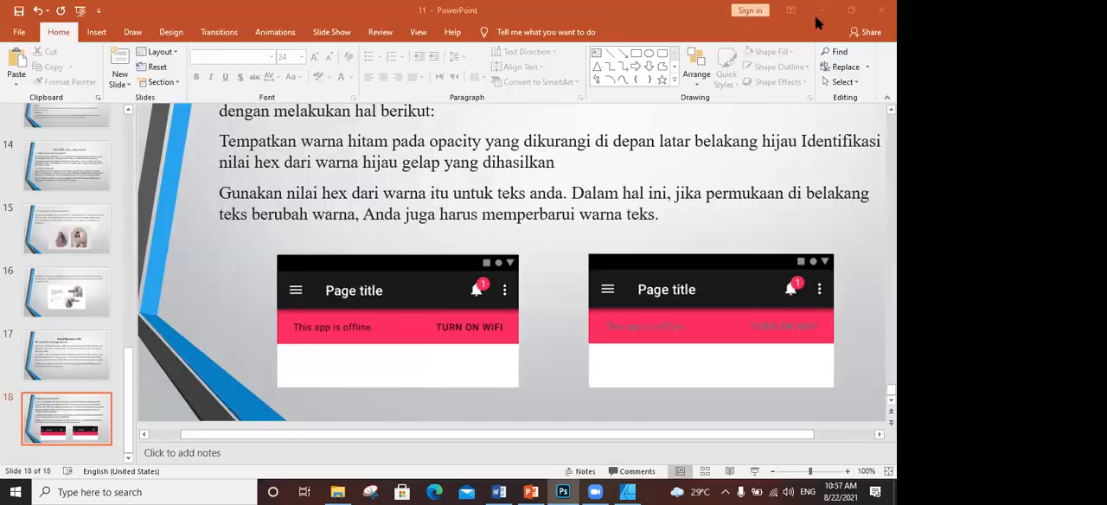
{"action": "left_click", "coordinate": [818, 12]}
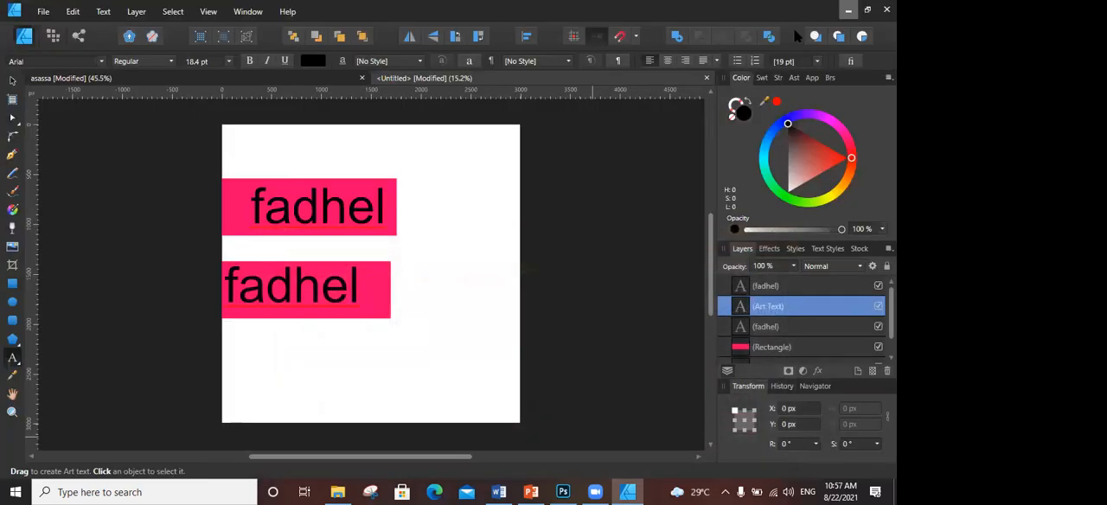
{"action": "left_click", "coordinate": [820, 7]}
{"action": "left_click", "coordinate": [823, 8]}
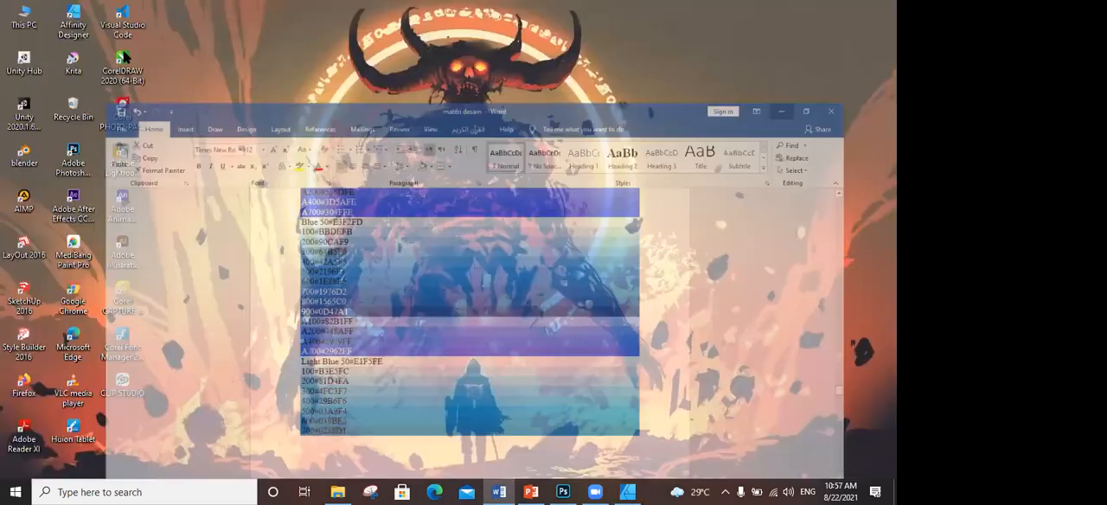
{"action": "double_click", "coordinate": [122, 61]}
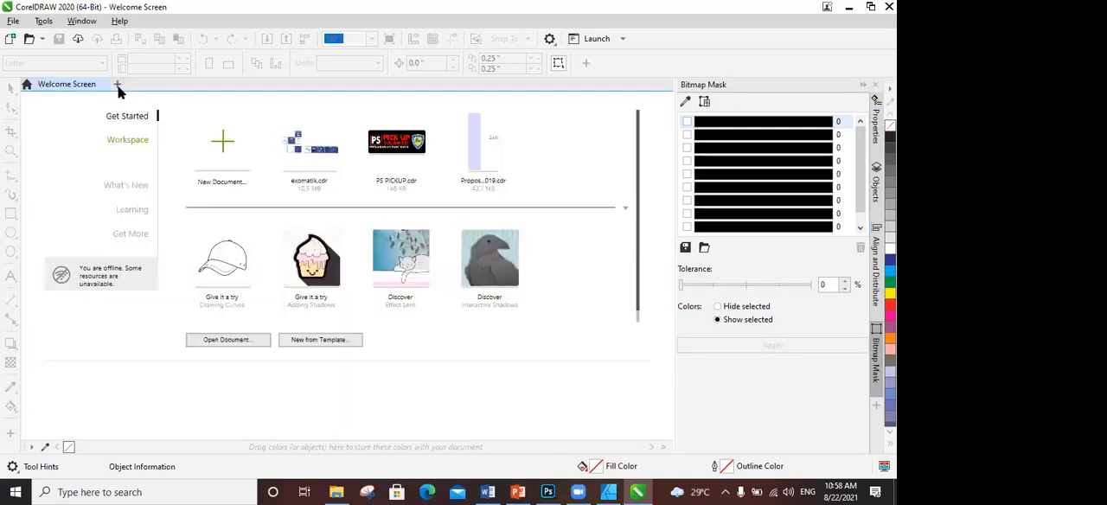
{"action": "left_click", "coordinate": [117, 84]}
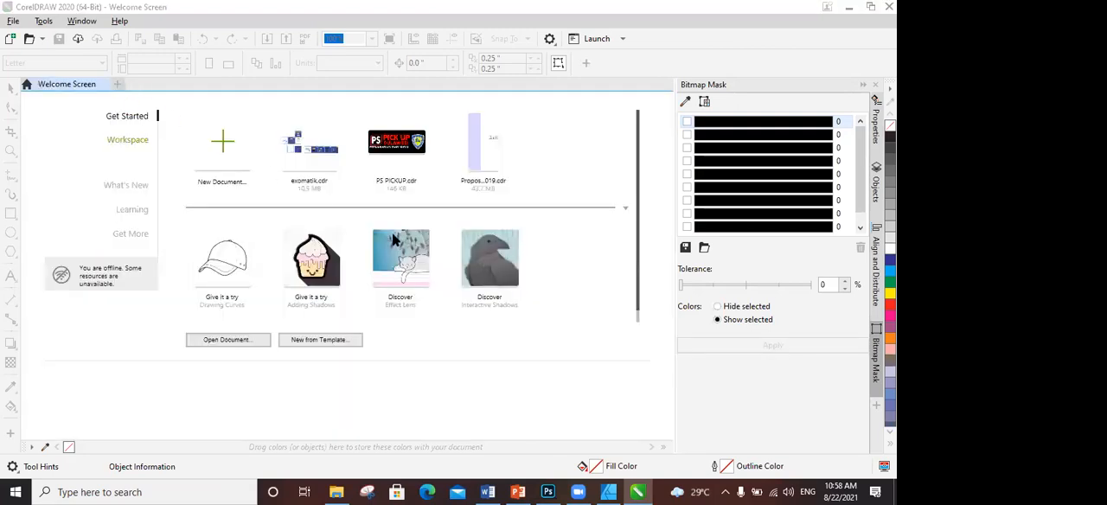
{"action": "left_click", "coordinate": [488, 374]}
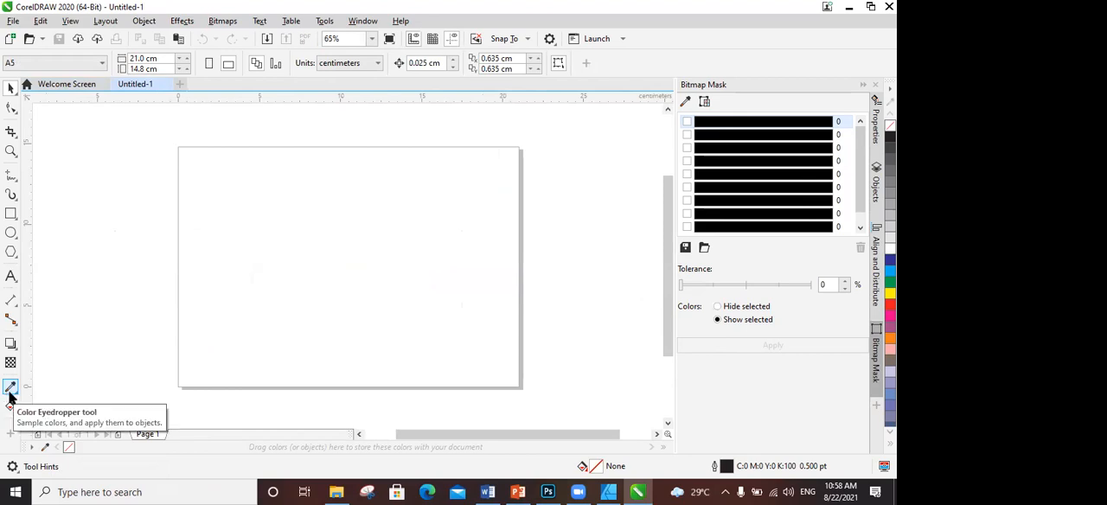
- Import the image asss from Local Disk (D:) into the CorelDRAW document and shift it rightward over the page
{"action": "left_click", "coordinate": [336, 492]}
{"action": "left_click", "coordinate": [415, 234]}
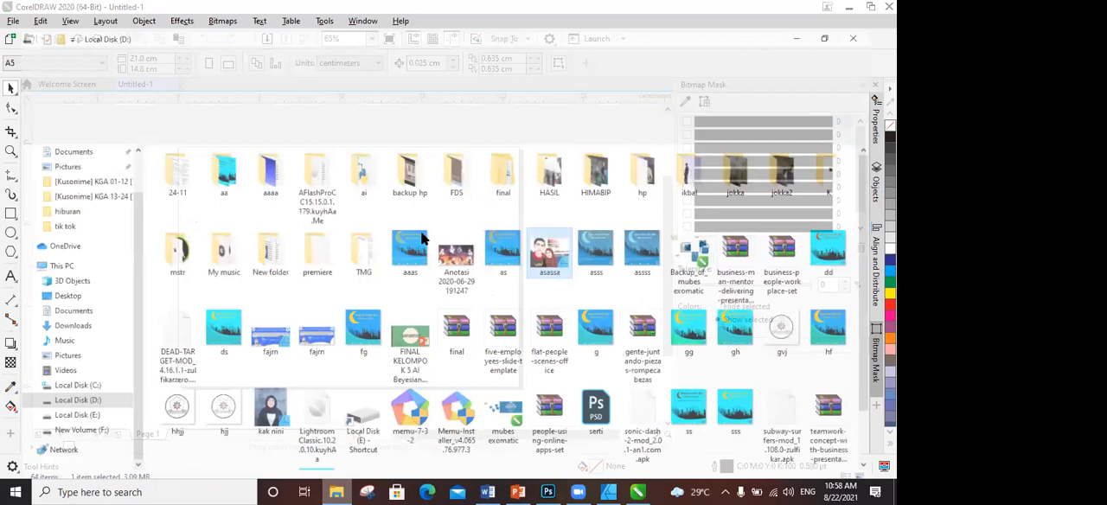
{"action": "left_click", "coordinate": [519, 229]}
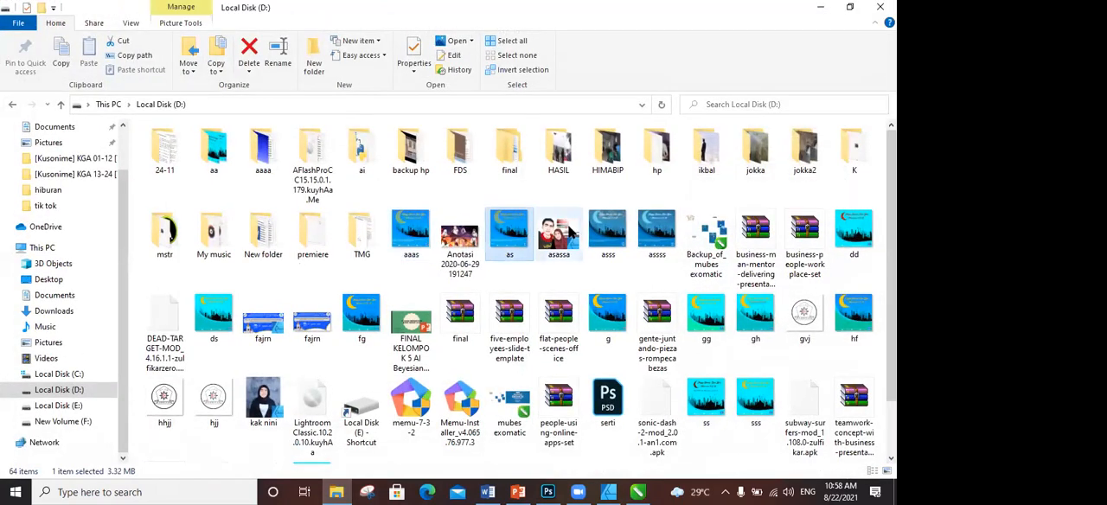
{"action": "left_click", "coordinate": [609, 226]}
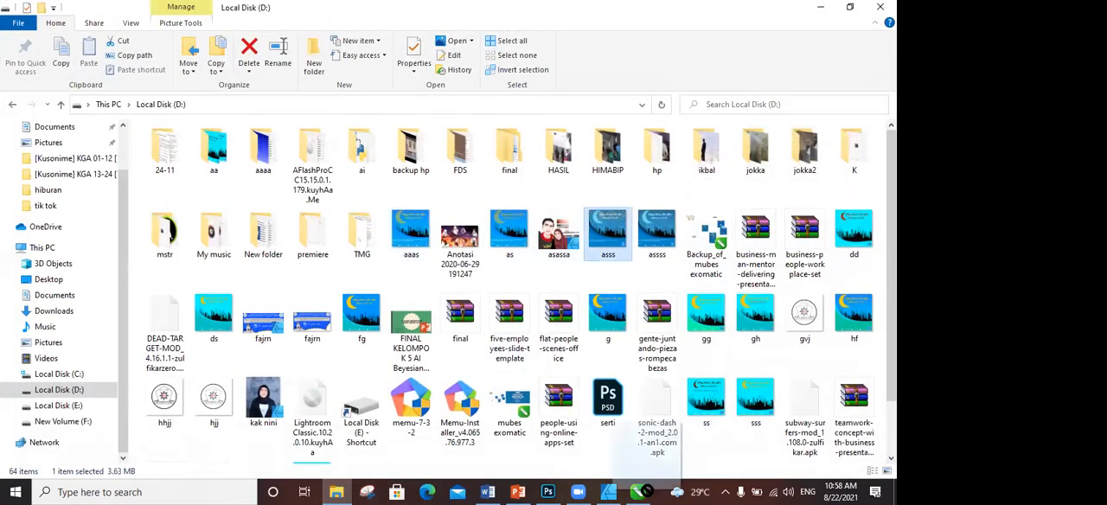
{"action": "left_click", "coordinate": [640, 492]}
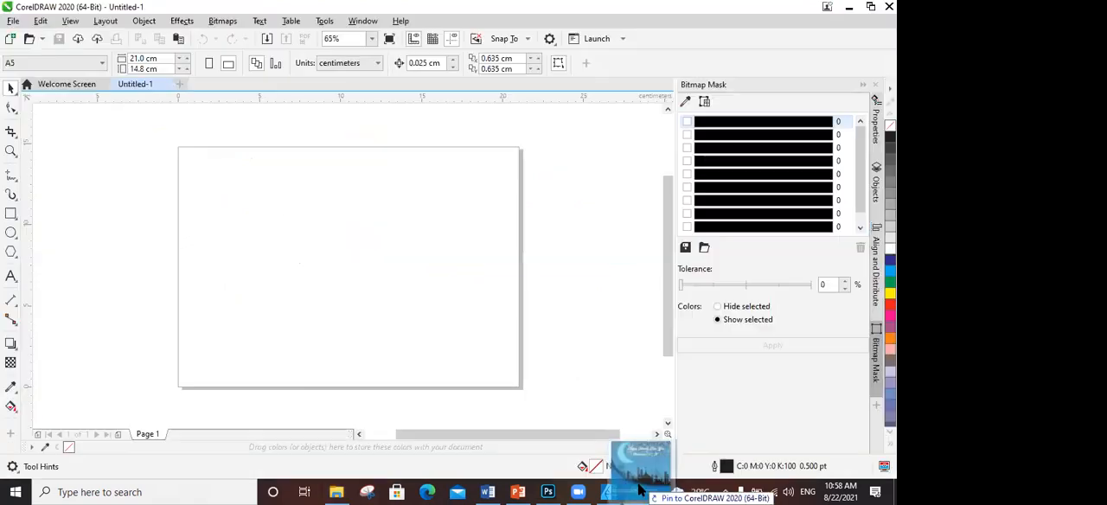
{"action": "left_click_drag", "start_coordinate": [118, 162], "coordinate": [121, 163]}
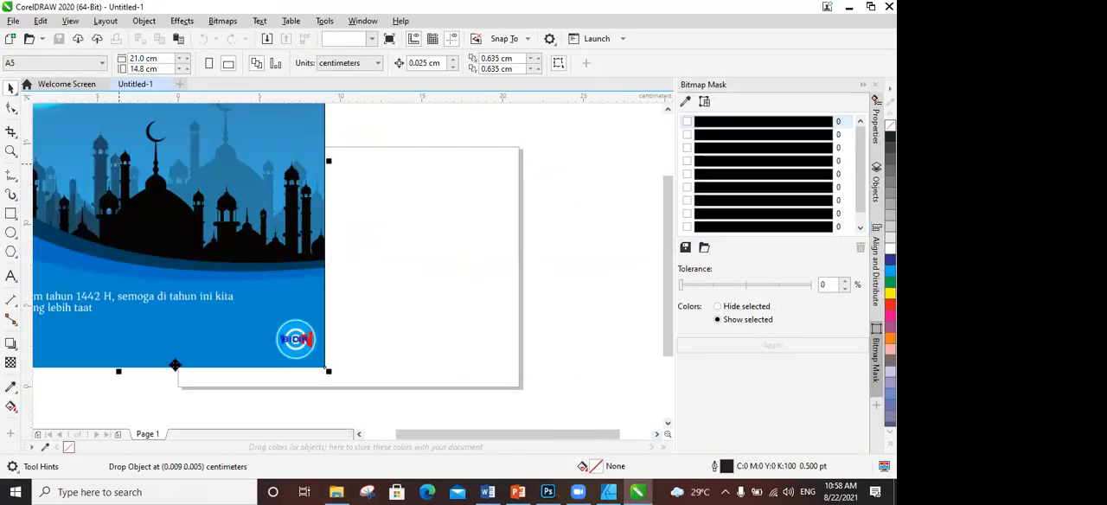
{"action": "left_click_drag", "start_coordinate": [191, 242], "coordinate": [495, 334]}
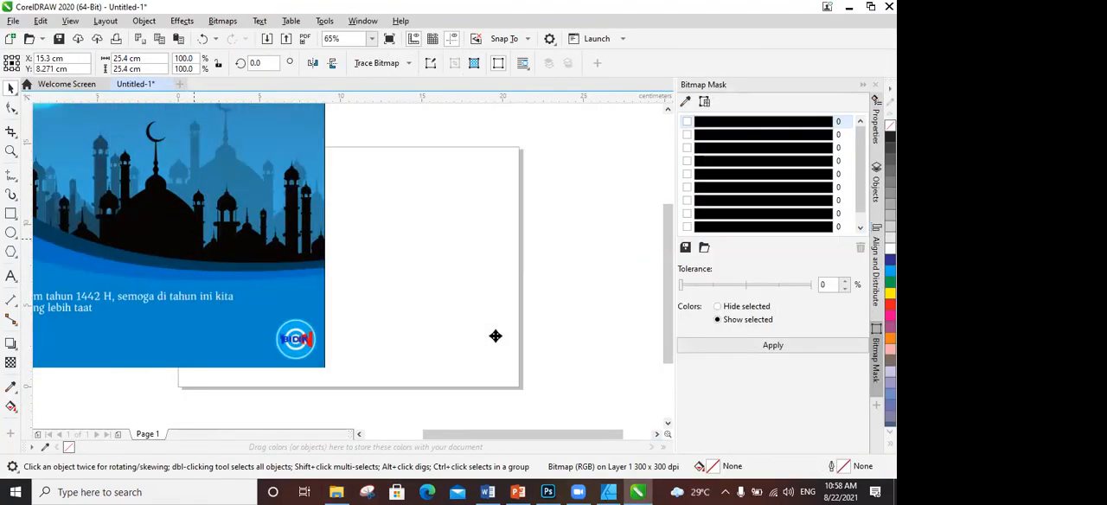
- Sample the cyan #3ADFF5 from the crescent's glowing edge into the document palette
{"action": "left_click", "coordinate": [45, 447]}
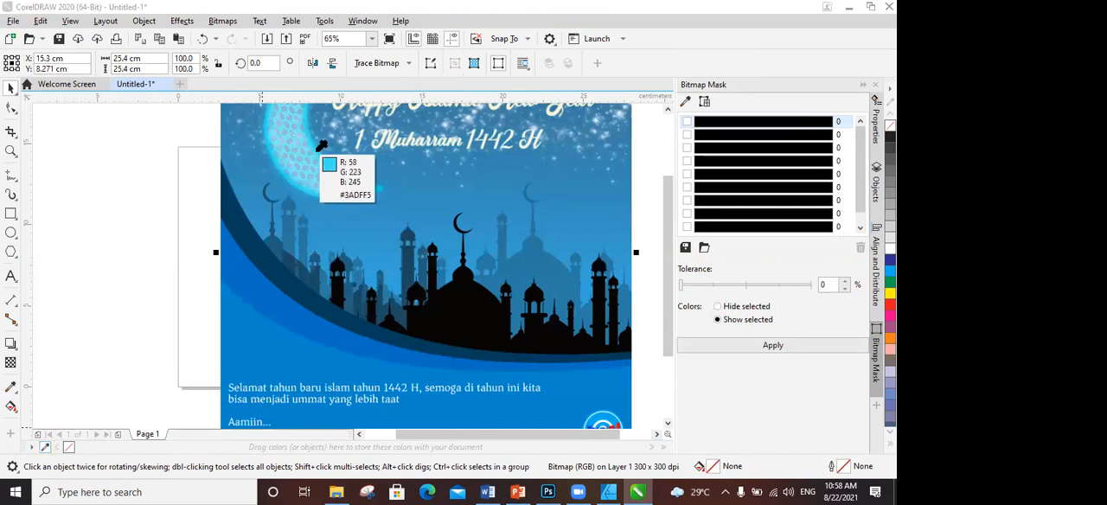
{"action": "left_click", "coordinate": [319, 148]}
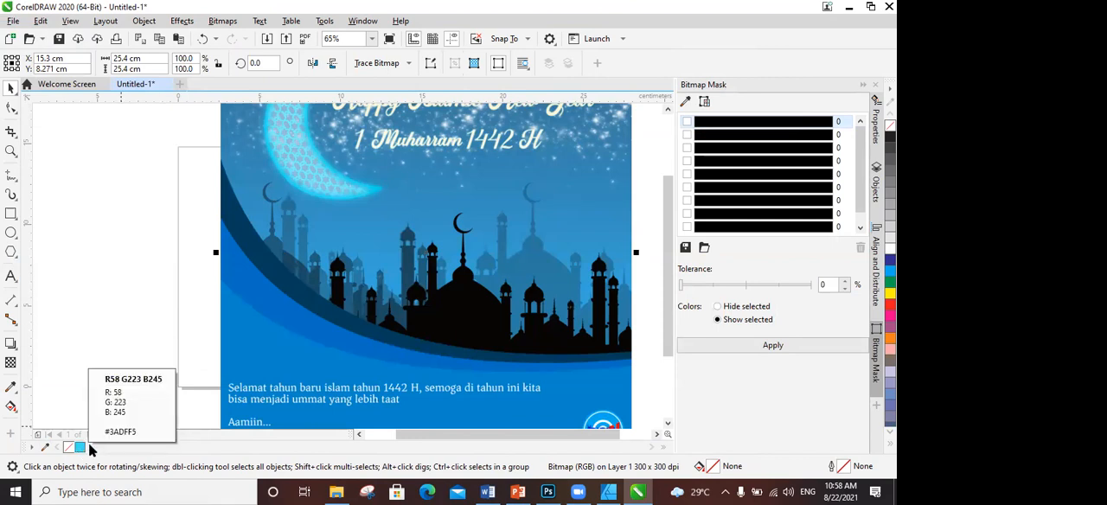
- Switch to Photoshop, place the image asss on the canvas at 50% scale, and sample the crescent's cyan as the foreground color
{"action": "left_click", "coordinate": [608, 491]}
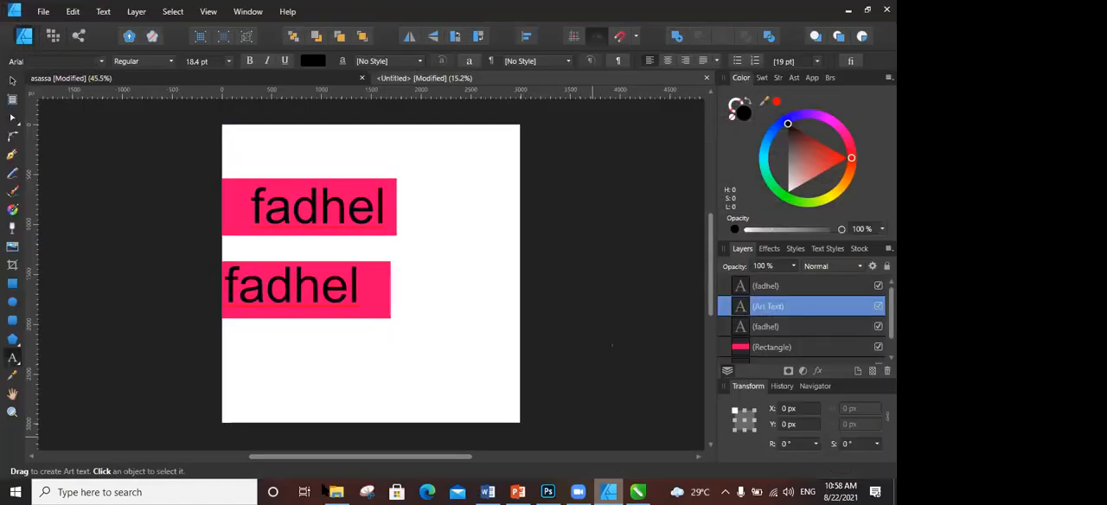
{"action": "left_click", "coordinate": [337, 492]}
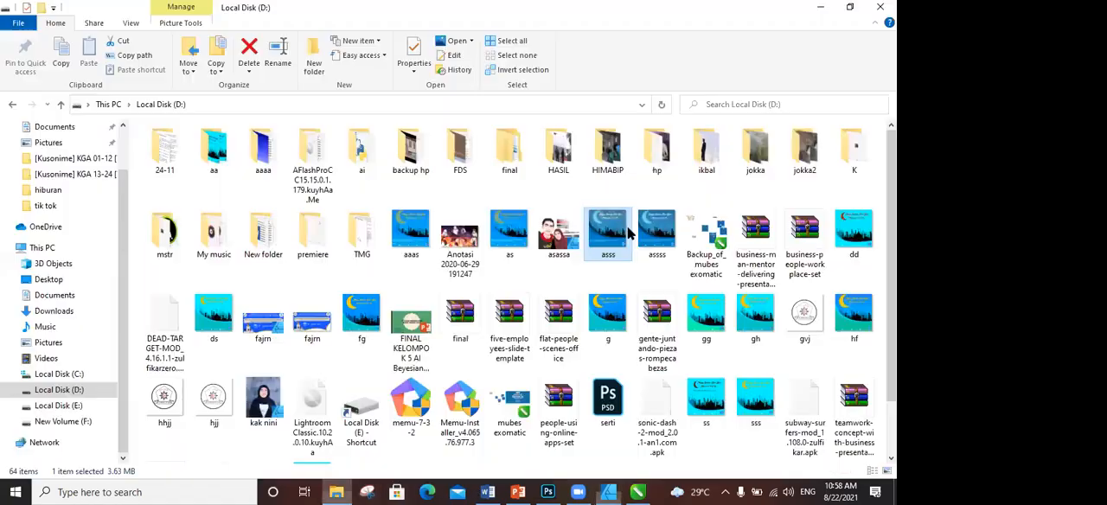
{"action": "left_click", "coordinate": [558, 493]}
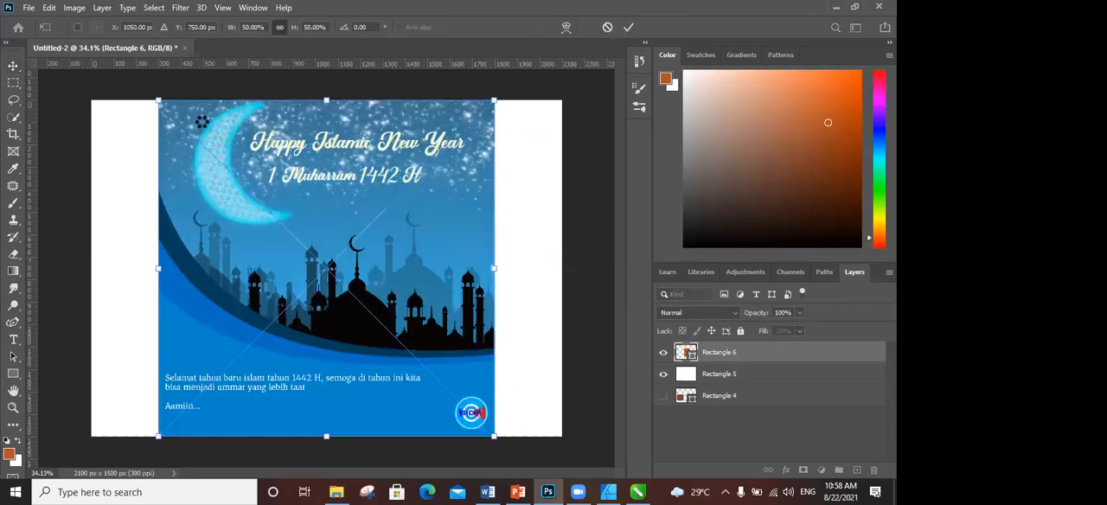
{"action": "key", "text": "Return"}
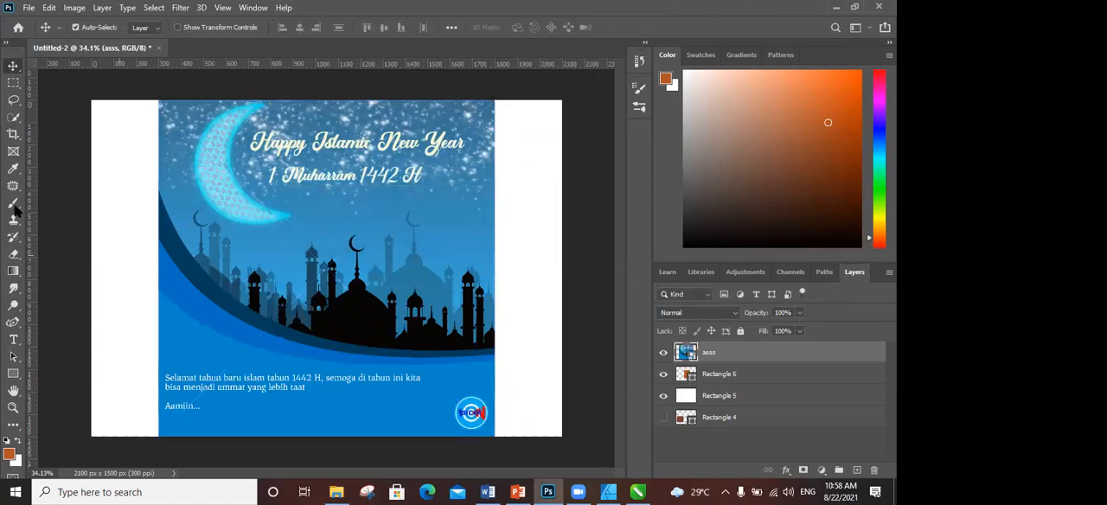
{"action": "left_click", "coordinate": [15, 169]}
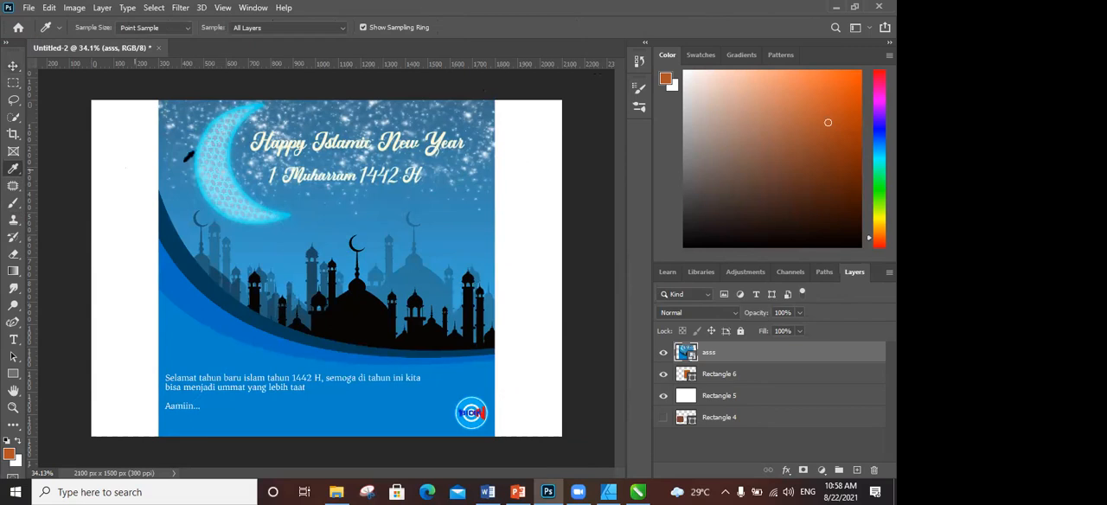
{"action": "left_click", "coordinate": [233, 149]}
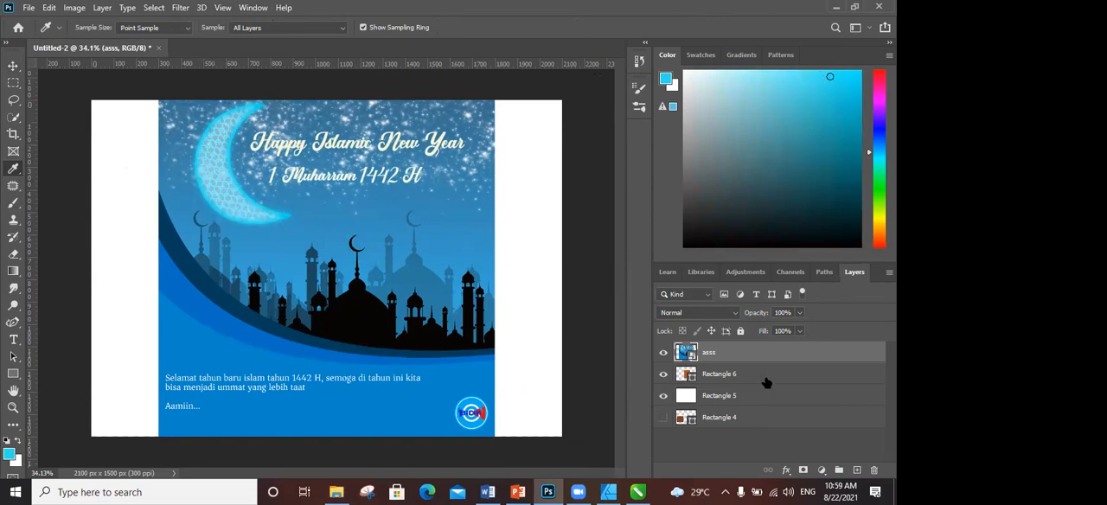
- Rasterize the asss layer and remove the leading 1, the start of "Muharram" and the 1 of "1442" with the Spot Healing Brush
{"action": "left_click", "coordinate": [15, 189]}
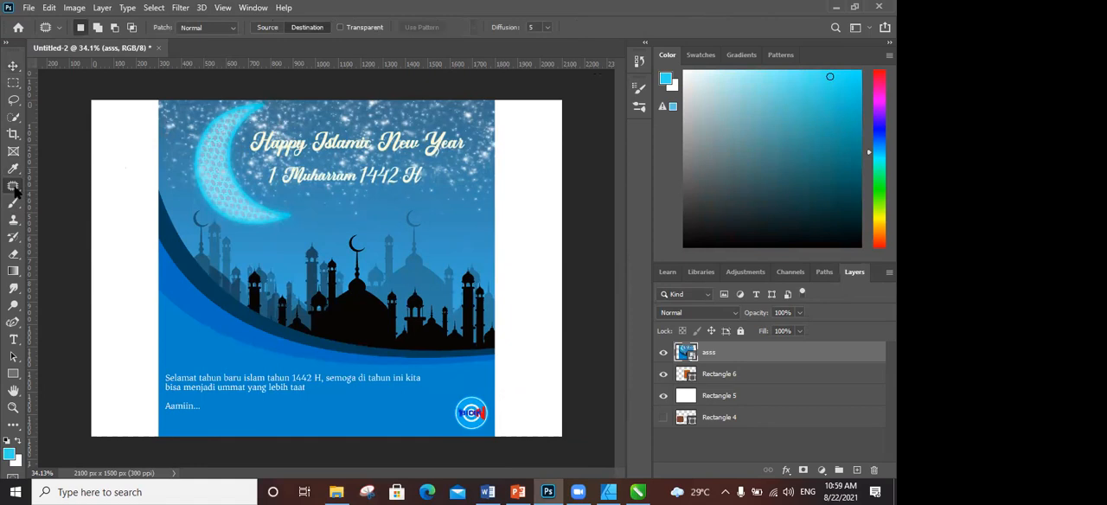
{"action": "right_click", "coordinate": [15, 189]}
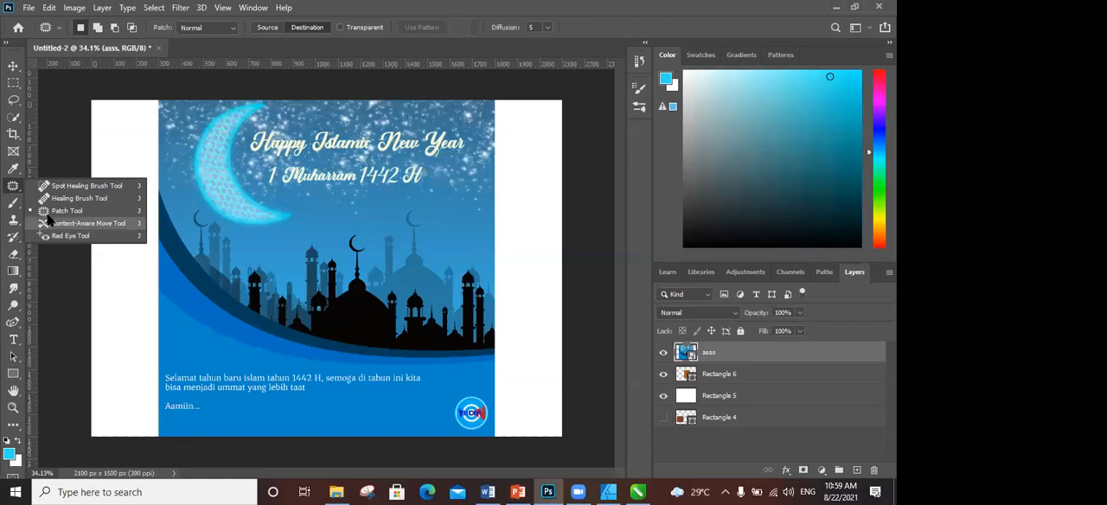
{"action": "left_click", "coordinate": [58, 188]}
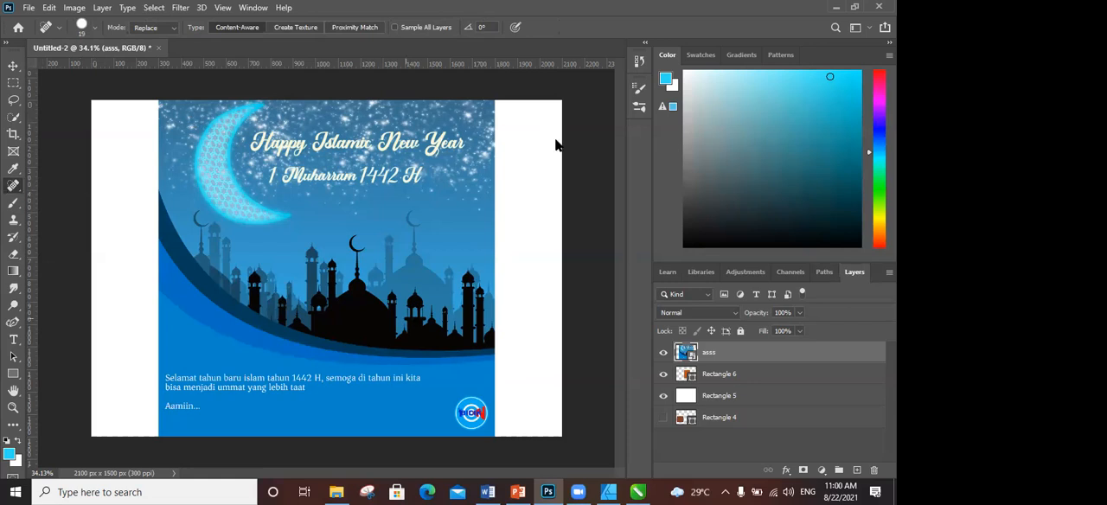
{"action": "right_click", "coordinate": [708, 355]}
{"action": "left_click", "coordinate": [721, 244]}
{"action": "left_click_drag", "start_coordinate": [171, 104], "coordinate": [177, 106]}
{"action": "mouse_move", "coordinate": [280, 166]}
{"action": "left_mouse_down"}
{"action": "mouse_move", "coordinate": [272, 183]}
{"action": "mouse_move", "coordinate": [272, 171]}
{"action": "left_mouse_up"}
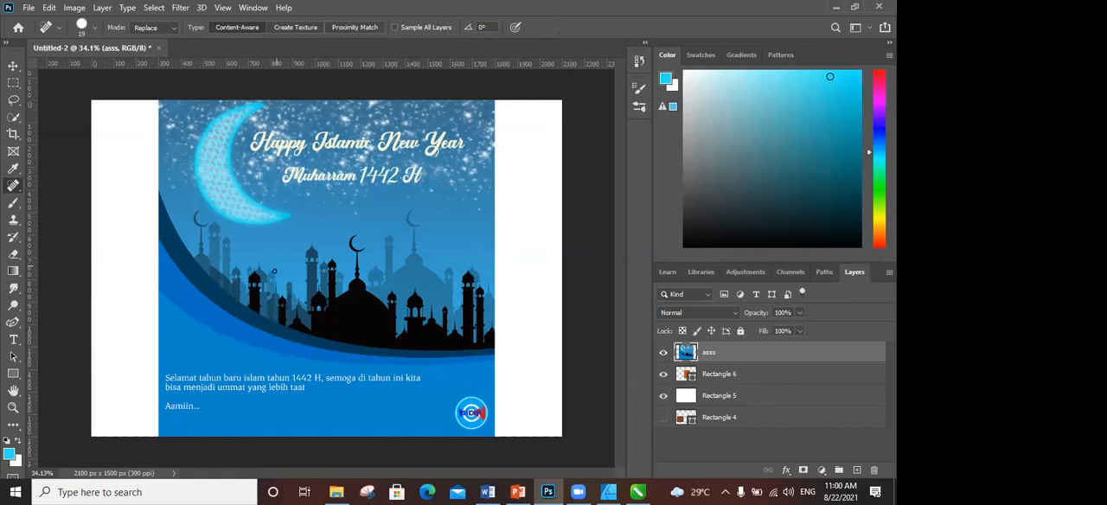
{"action": "mouse_move", "coordinate": [280, 166]}
{"action": "left_mouse_down"}
{"action": "mouse_move", "coordinate": [317, 165]}
{"action": "mouse_move", "coordinate": [285, 170]}
{"action": "mouse_move", "coordinate": [336, 166]}
{"action": "mouse_move", "coordinate": [297, 175]}
{"action": "left_mouse_up"}
{"action": "left_click_drag", "start_coordinate": [364, 171], "coordinate": [361, 186]}
- Show the Healing Brush and its options, and patch a round area of starry sky beside the crescent with the Patch Tool
{"action": "right_click", "coordinate": [21, 192]}
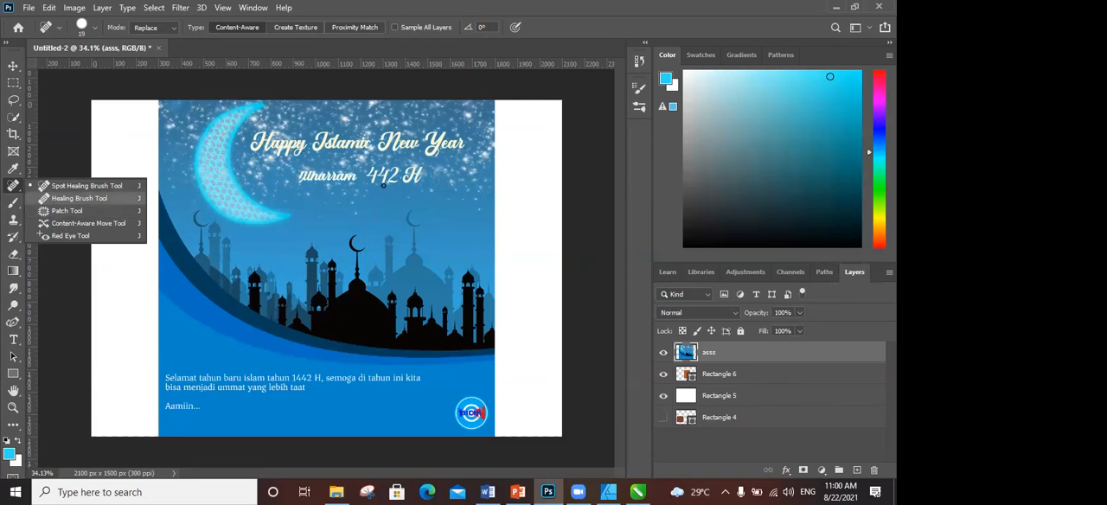
{"action": "left_click", "coordinate": [86, 198]}
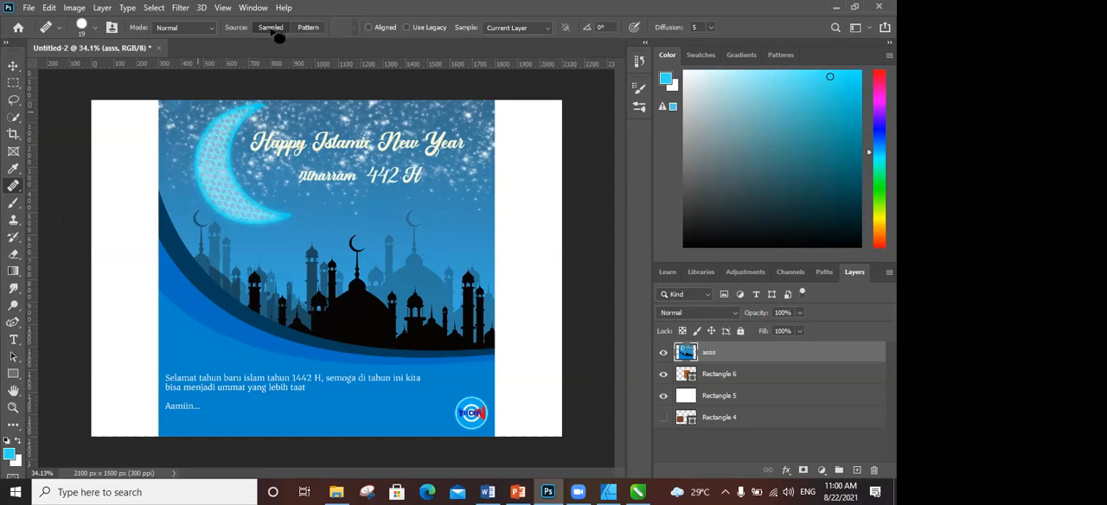
{"action": "right_click", "coordinate": [13, 186]}
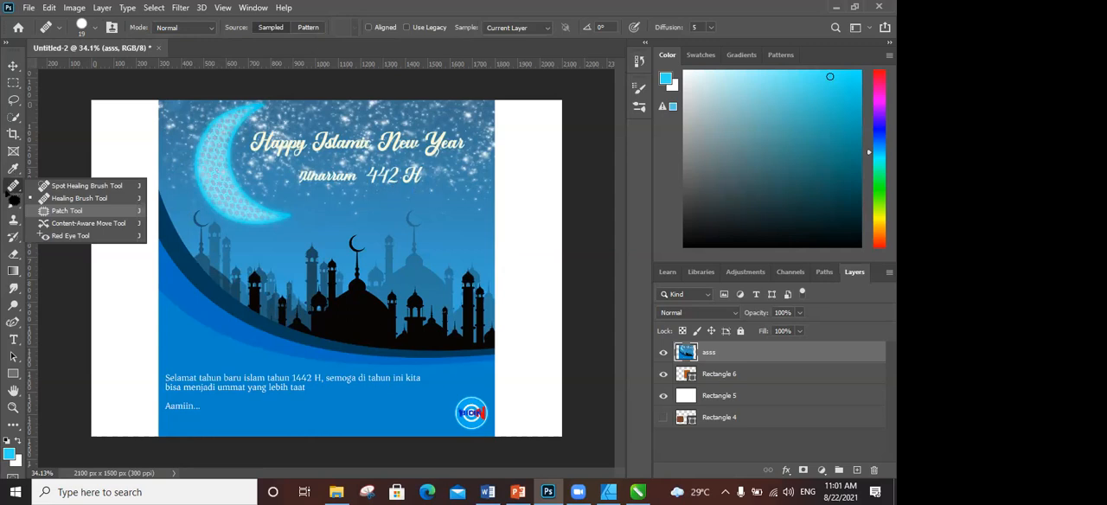
{"action": "left_click", "coordinate": [67, 210]}
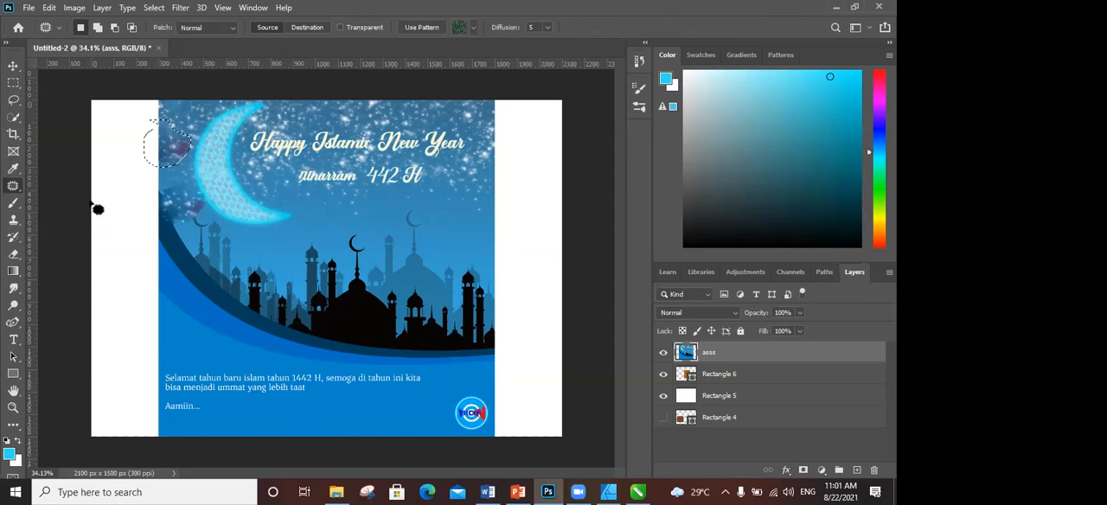
- Switch to the Content-Aware Move Tool
{"action": "right_click", "coordinate": [13, 186]}
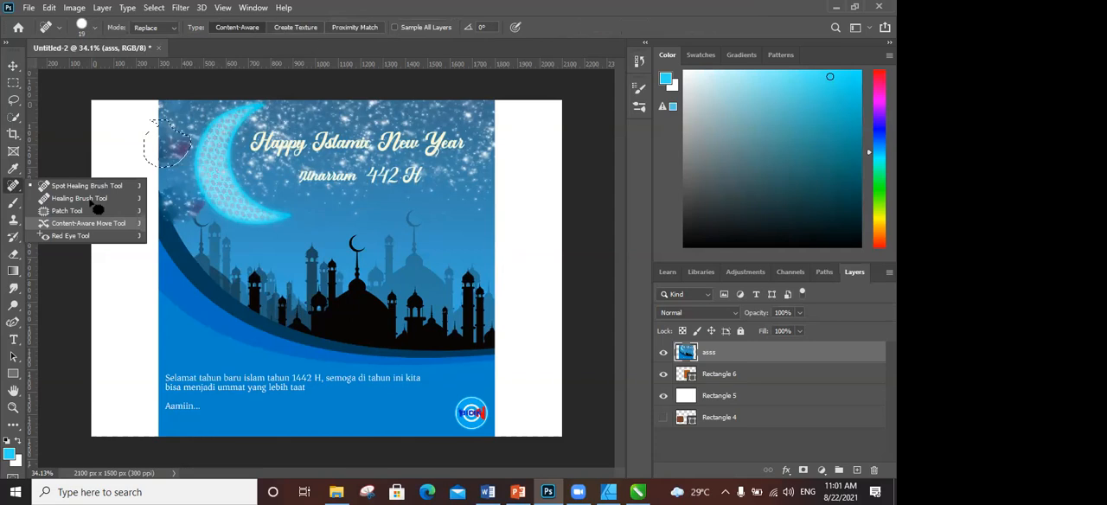